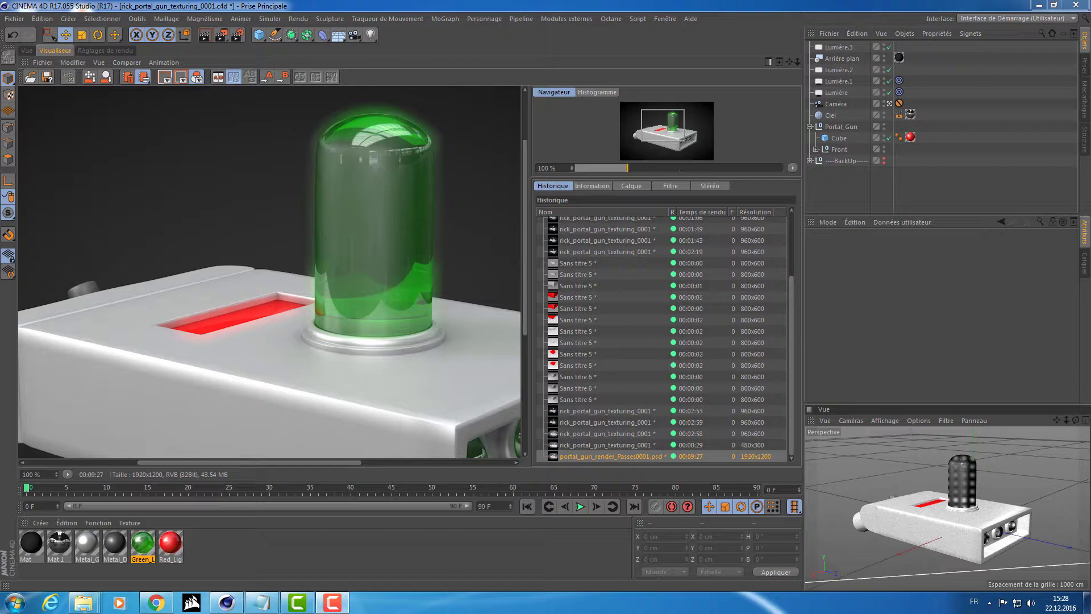
# - Pan around the portal gun render to inspect its left end, right side and cylinder
pyautogui.moveTo(178, 302); pyautogui.dragTo(316, 341)
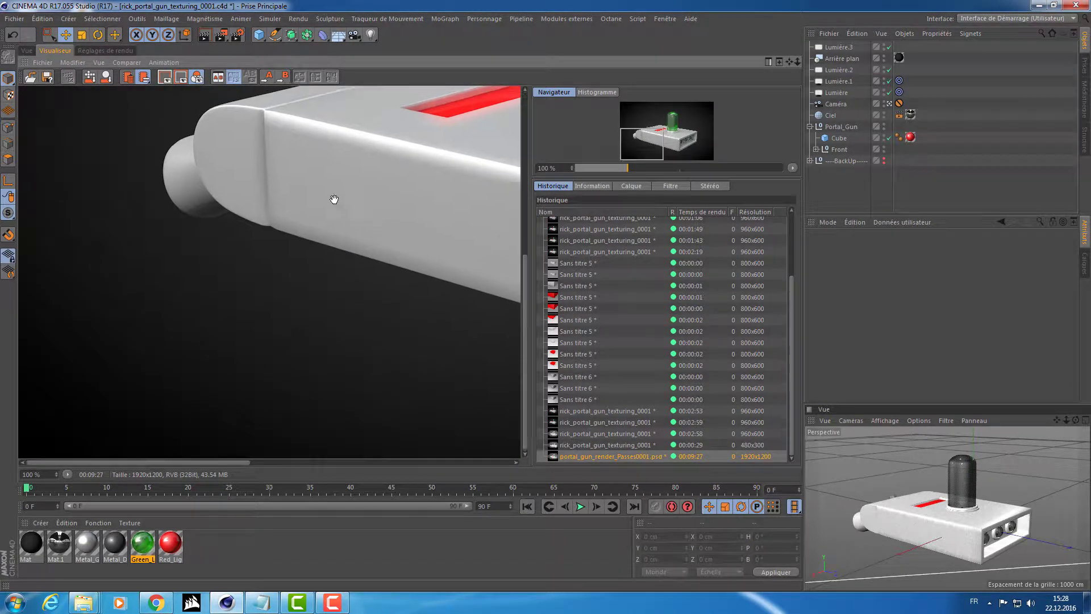
pyautogui.moveTo(415, 231); pyautogui.dragTo(217, 213)
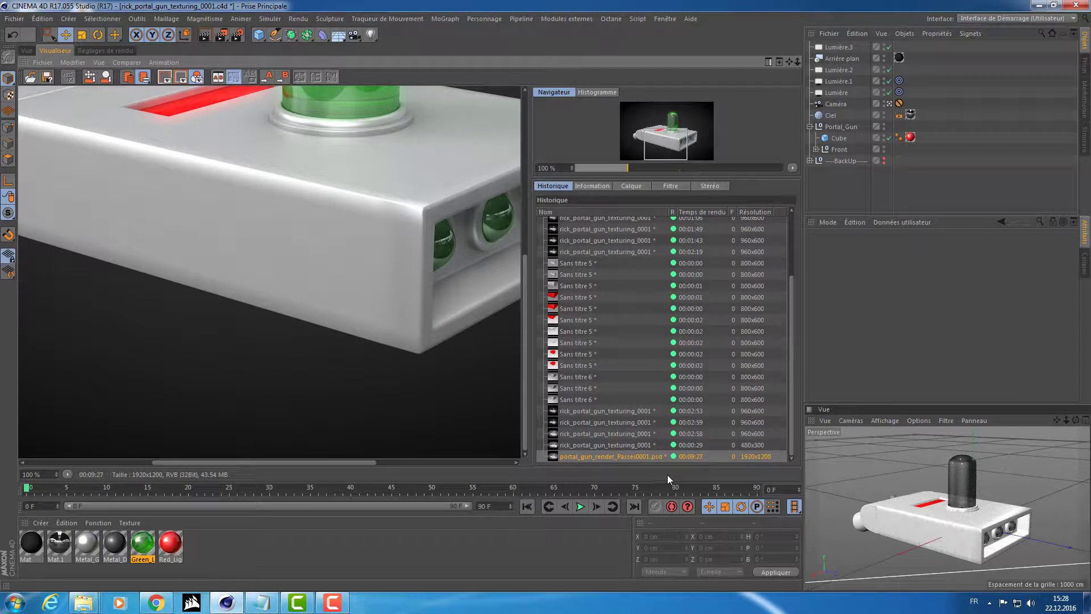
pyautogui.moveTo(346, 220)
pyautogui.mouseDown()
pyautogui.moveTo(209, 279)
pyautogui.moveTo(243, 316)
pyautogui.moveTo(419, 381)
pyautogui.moveTo(414, 331)
pyautogui.mouseUp()
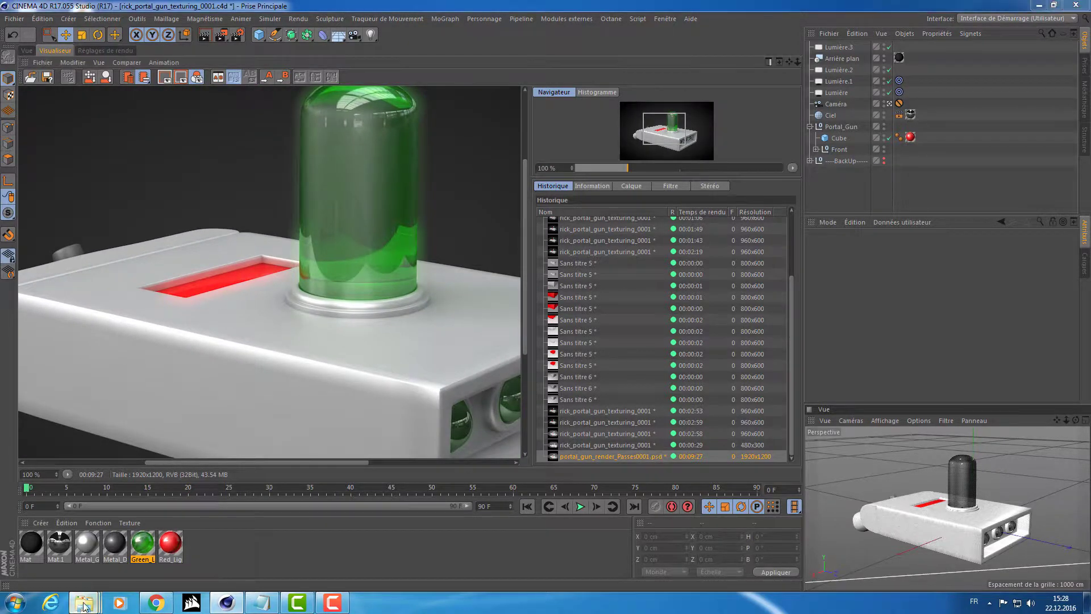
pyautogui.moveTo(83, 602)
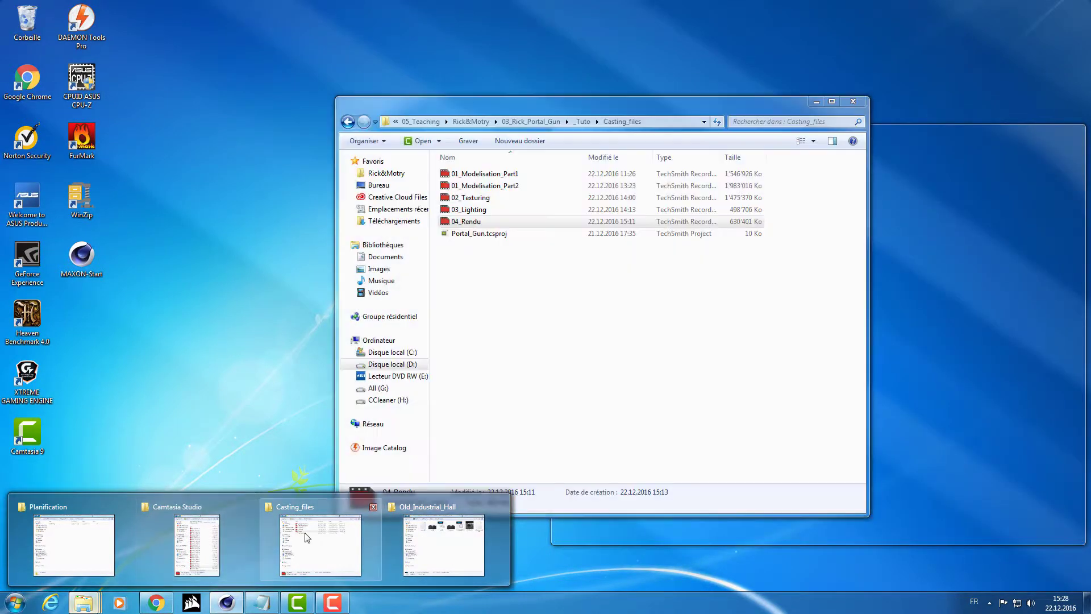
# - Browse Explorer to 01_C4D > 08_Final_Renders > Compositing and open portal_gun_render0001 in Photoshop
pyautogui.click(308, 537)
pyautogui.press('BackSpace')
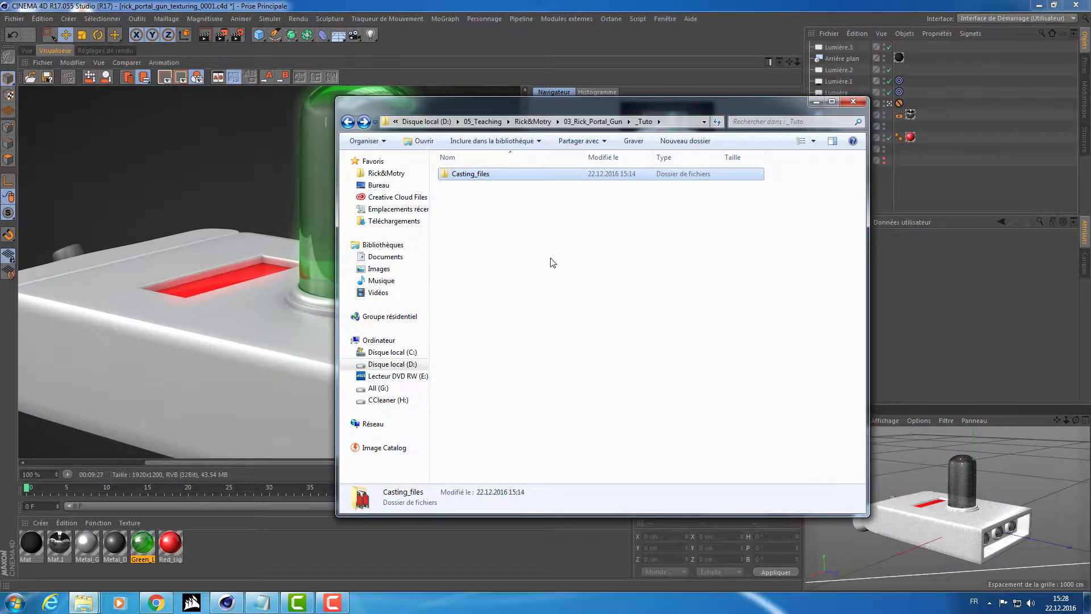
pyautogui.doubleClick(465, 197)
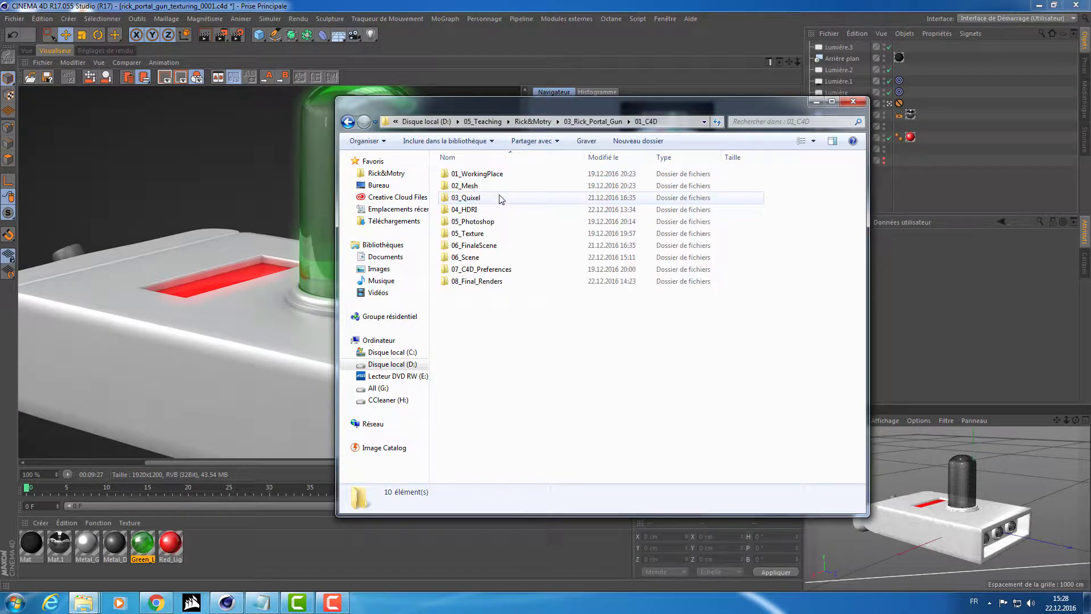
pyautogui.doubleClick(481, 282)
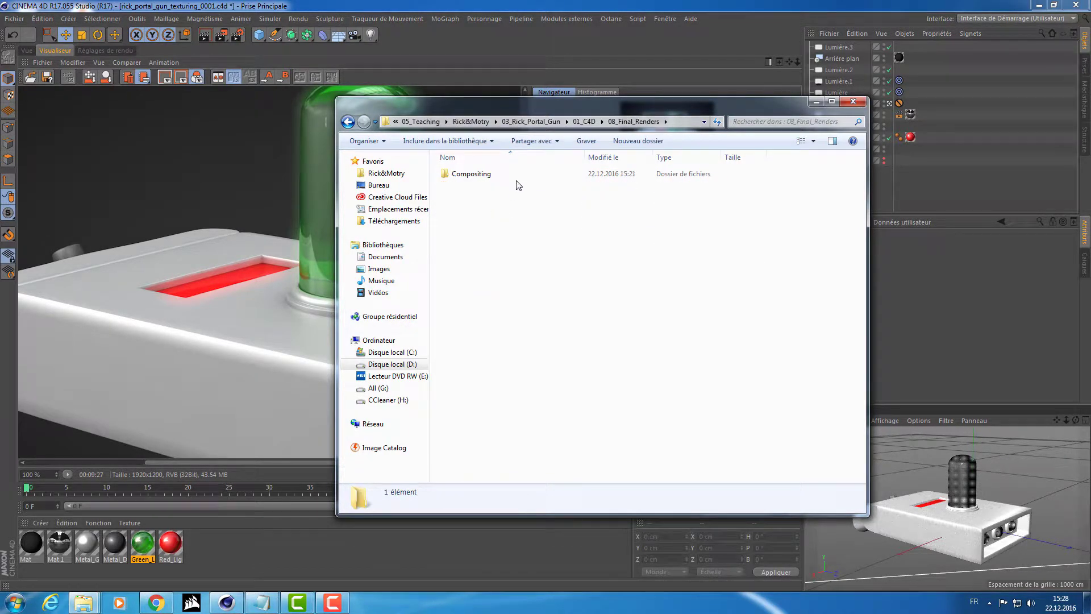
pyautogui.doubleClick(519, 179)
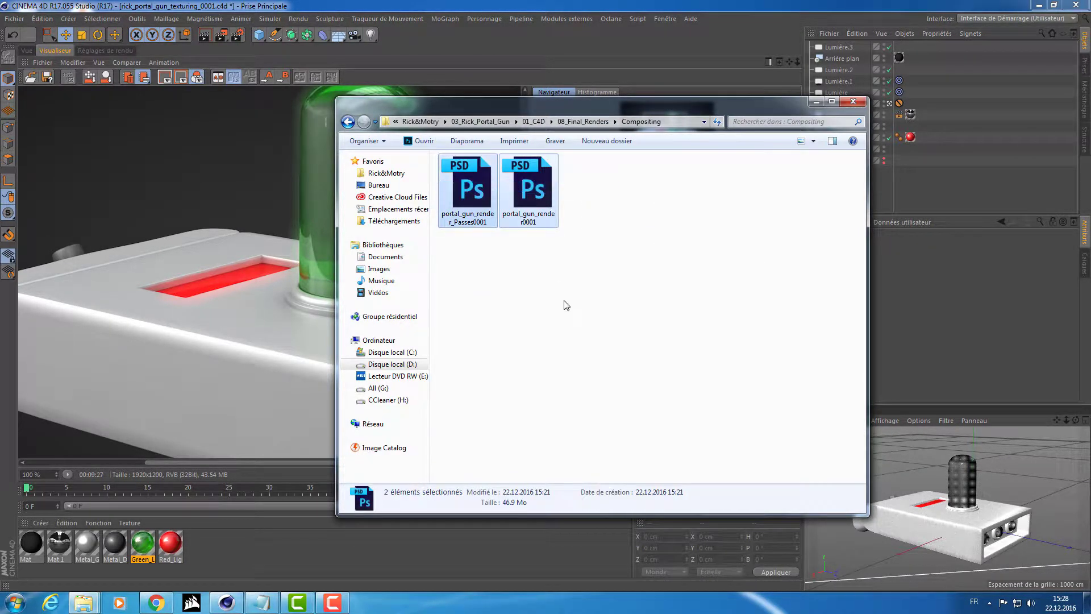
pyautogui.click(525, 197)
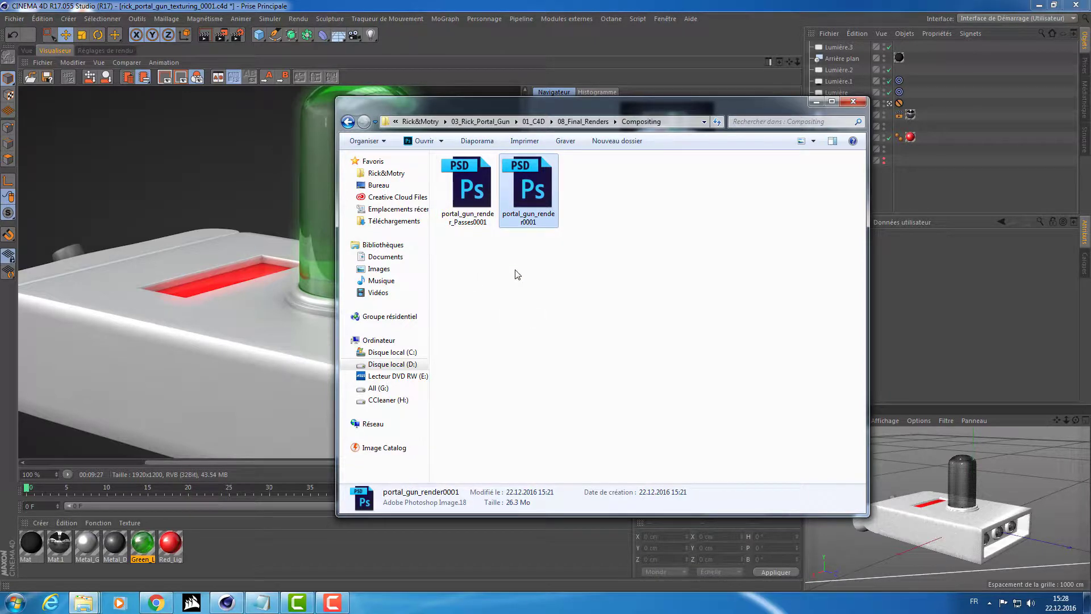
pyautogui.click(517, 274)
pyautogui.doubleClick(529, 188)
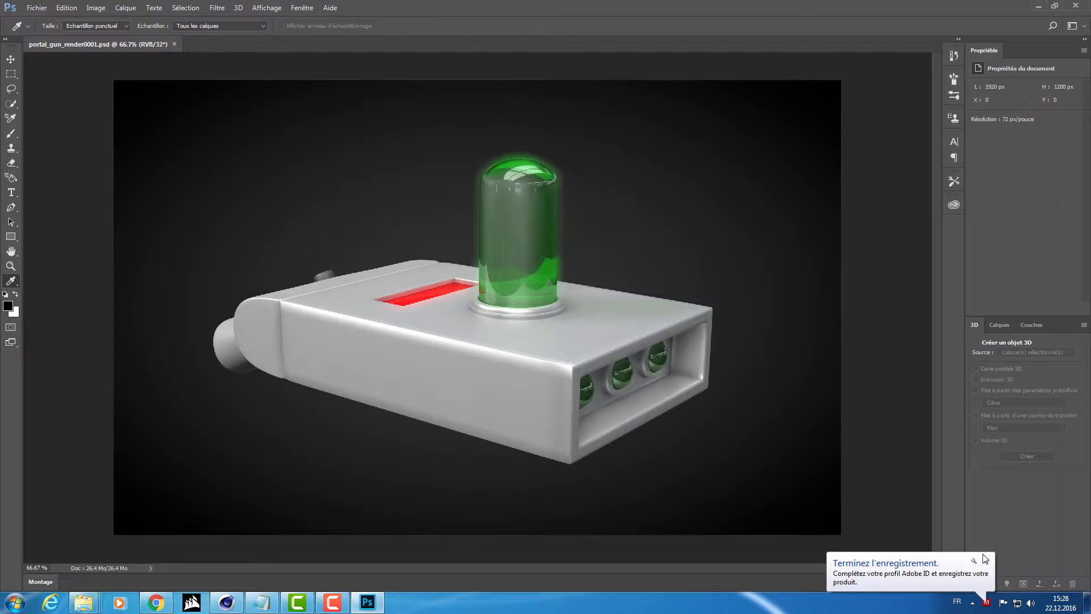
# - Dismiss the Adobe registration notice, select the Move tool and frame the portal gun at 100%
pyautogui.click(984, 561)
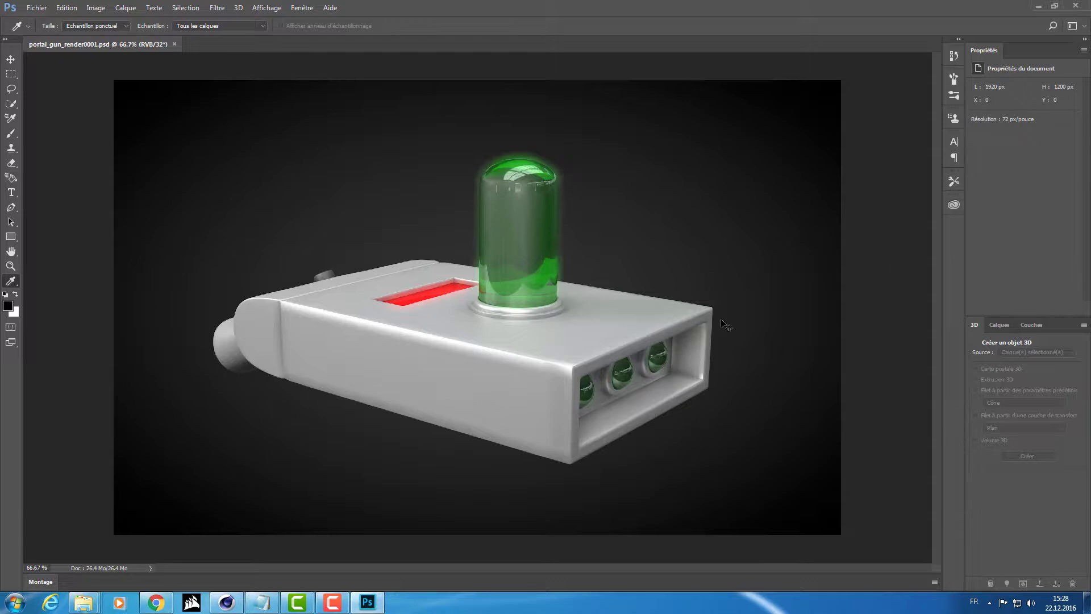
pyautogui.click(11, 59)
pyautogui.hotkey('ctrl', '1')
pyautogui.moveTo(170, 171)
pyautogui.mouseDown()
pyautogui.moveTo(455, 394)
pyautogui.moveTo(121, 164)
pyautogui.moveTo(122, 246)
pyautogui.moveTo(156, 294)
pyautogui.mouseUp()
pyautogui.moveTo(250, 236)
pyautogui.mouseDown()
pyautogui.moveTo(224, 282)
pyautogui.moveTo(328, 211)
pyautogui.mouseUp()
pyautogui.moveTo(568, 171); pyautogui.dragTo(585, 162)
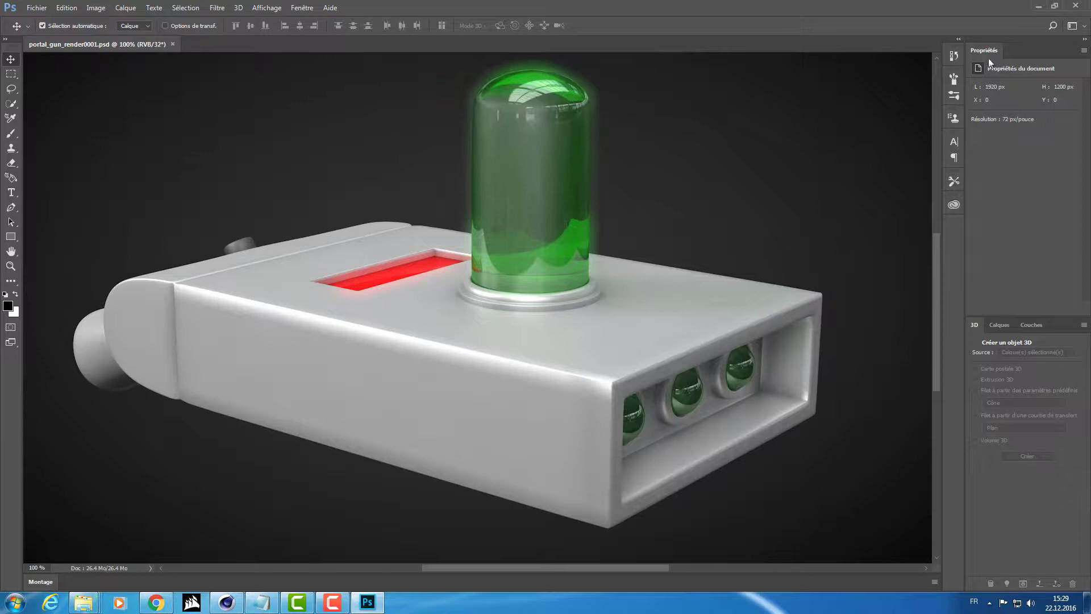
# - Switch to the Les indispensables workspace, collapse Bibliothèques and reframe the gun render
pyautogui.click(1070, 26)
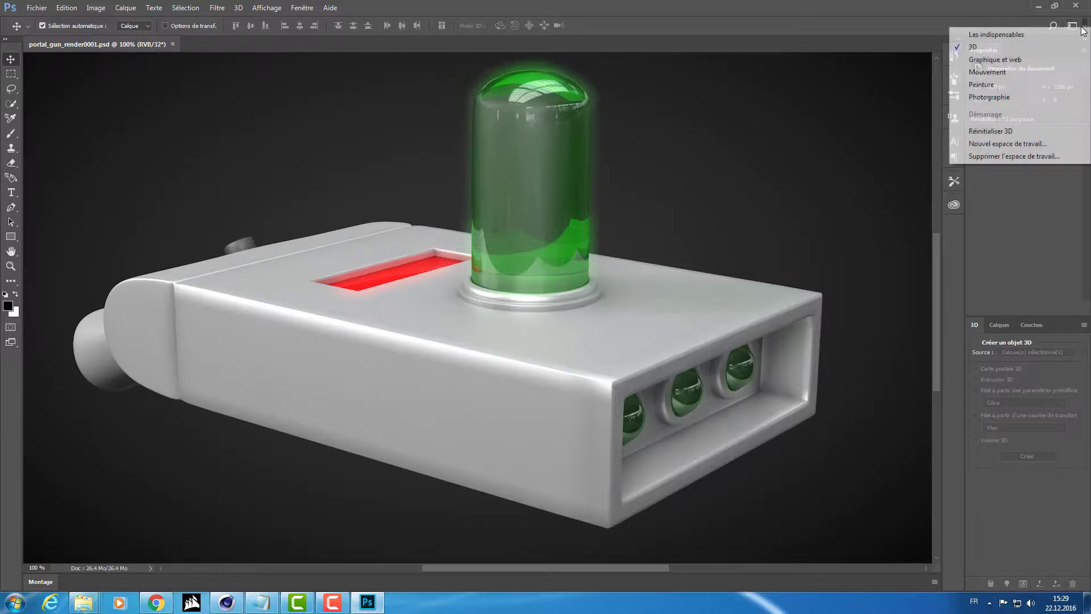
pyautogui.click(1014, 41)
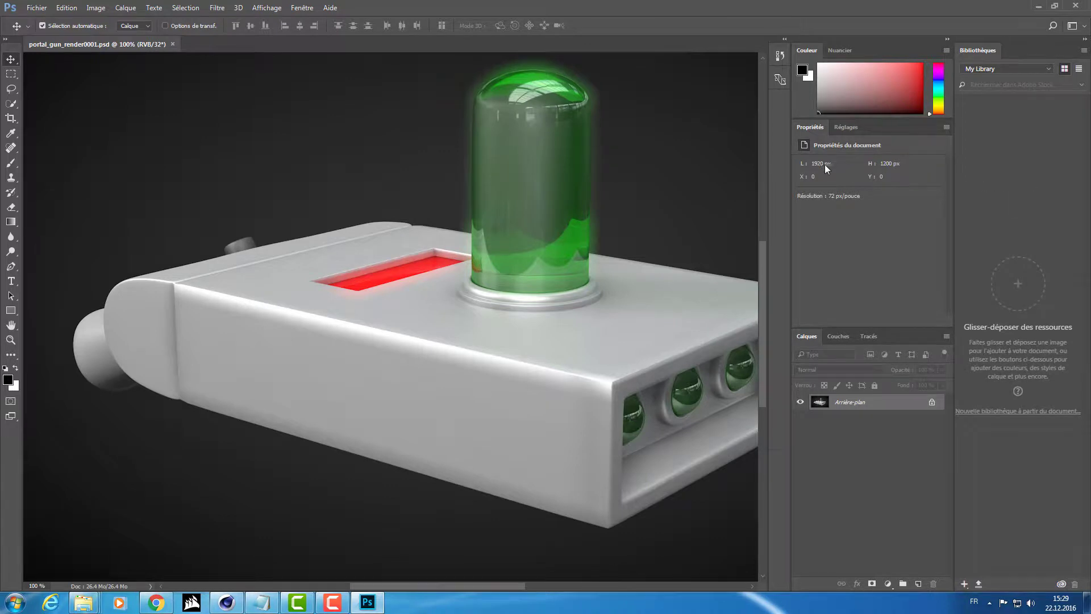
pyautogui.click(1084, 38)
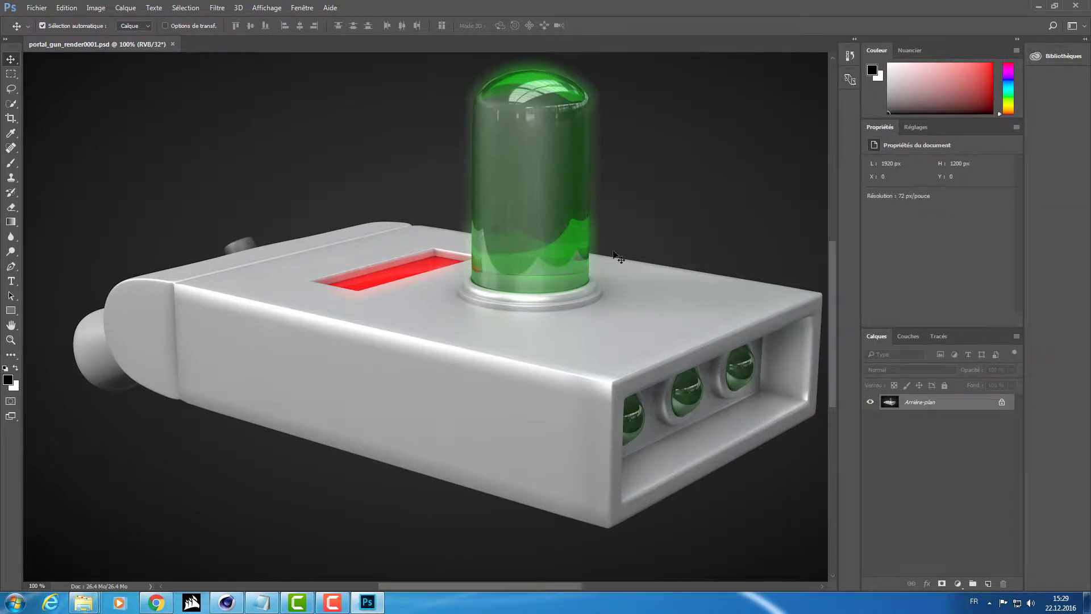
pyautogui.moveTo(601, 161)
pyautogui.mouseDown()
pyautogui.moveTo(797, 126)
pyautogui.moveTo(371, 71)
pyautogui.moveTo(504, 219)
pyautogui.moveTo(494, 284)
pyautogui.moveTo(531, 173)
pyautogui.mouseUp()
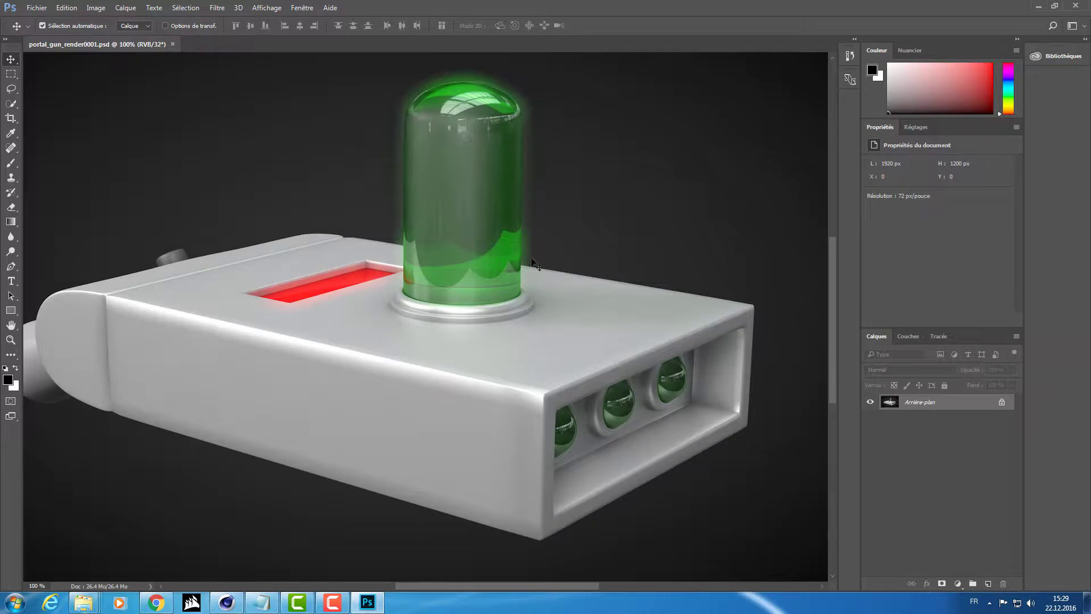
pyautogui.moveTo(391, 334); pyautogui.dragTo(417, 307)
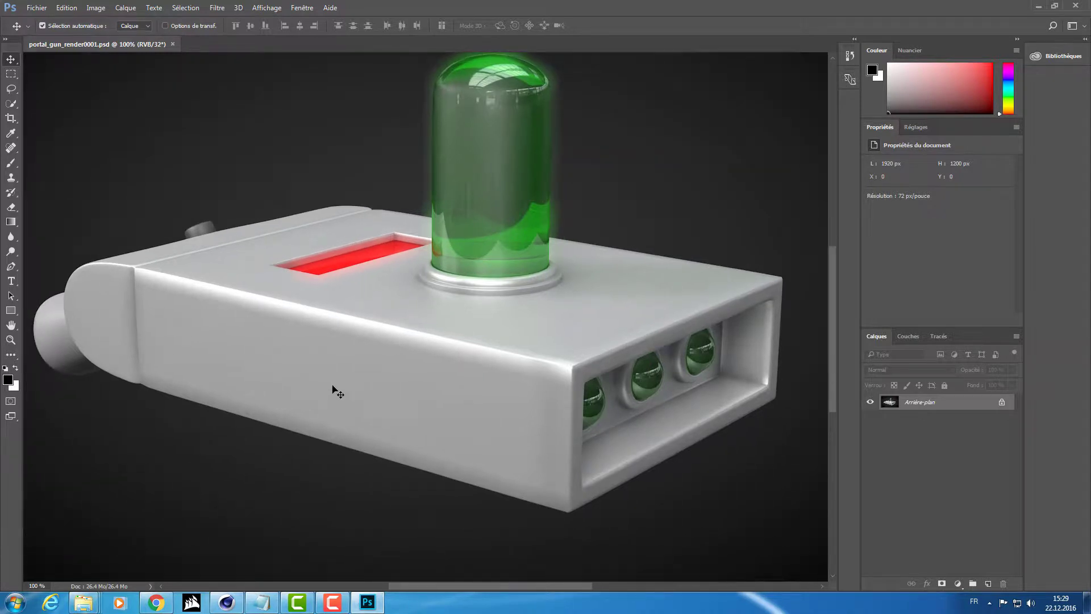
# - Convert the locked background into a normal layer and rename it base
pyautogui.doubleClick(975, 408)
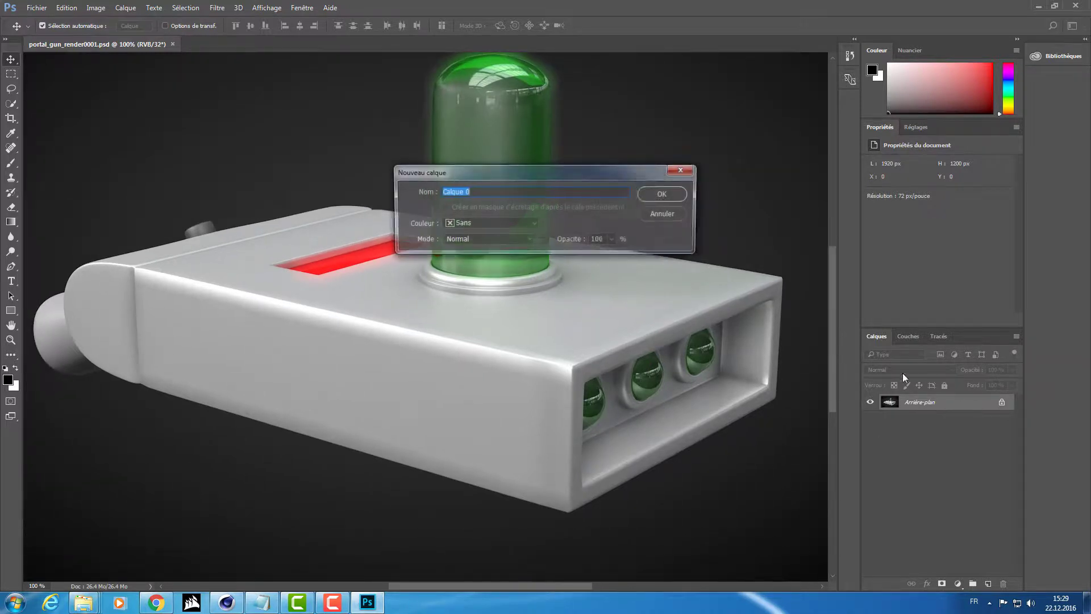
pyautogui.click(670, 199)
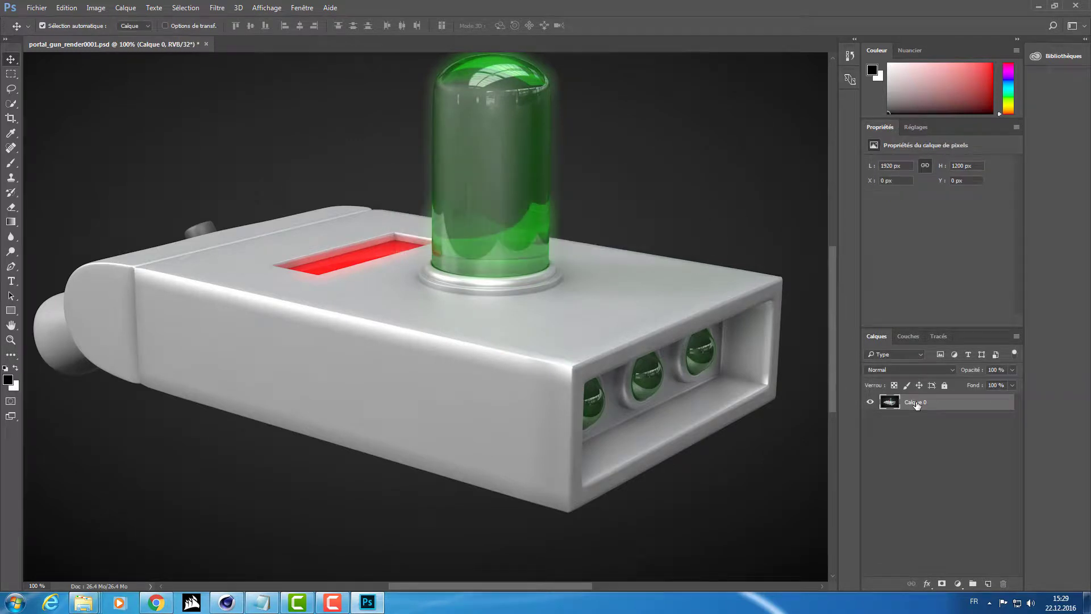
pyautogui.doubleClick(916, 403)
pyautogui.write('base')
pyautogui.press('Return')
# - Duplicate the base layer and name the copy Sharpen
pyautogui.hotkey('ctrl', 'j')
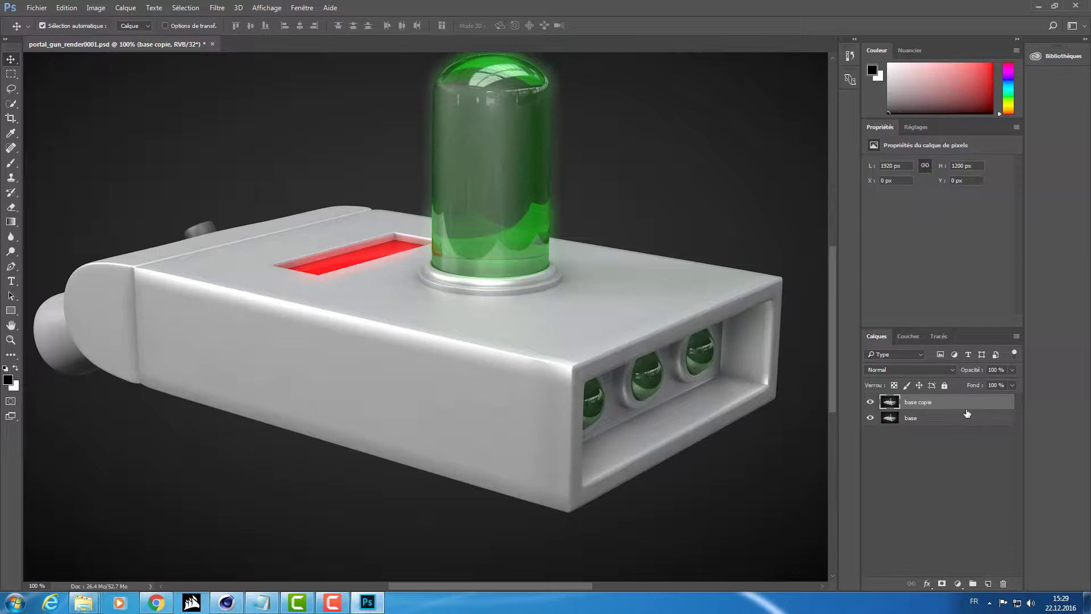
pyautogui.hotkey('ctrl', 'z')
pyautogui.hotkey('ctrl', 'z')
pyautogui.hotkey('ctrl', 'z')
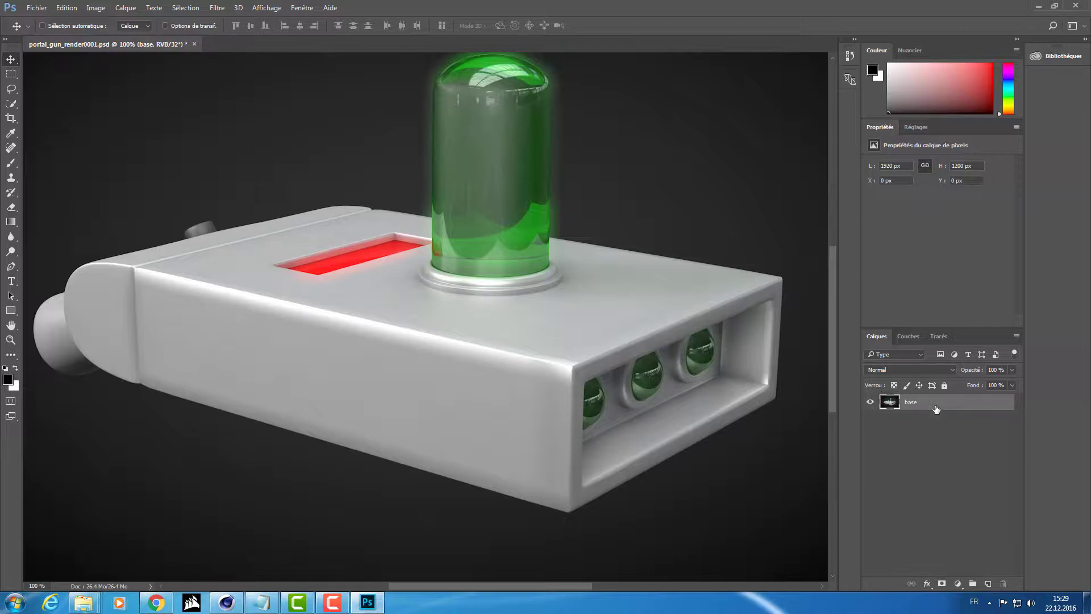
pyautogui.hotkey('ctrl', 'z')
pyautogui.hotkey('ctrl', 'z')
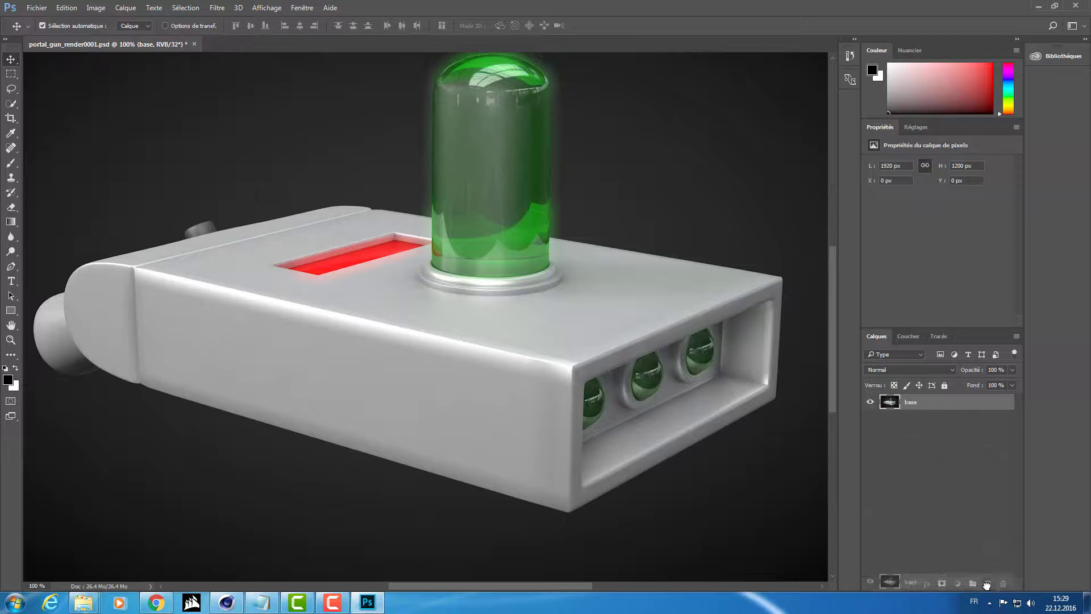
pyautogui.moveTo(941, 404); pyautogui.dragTo(988, 584)
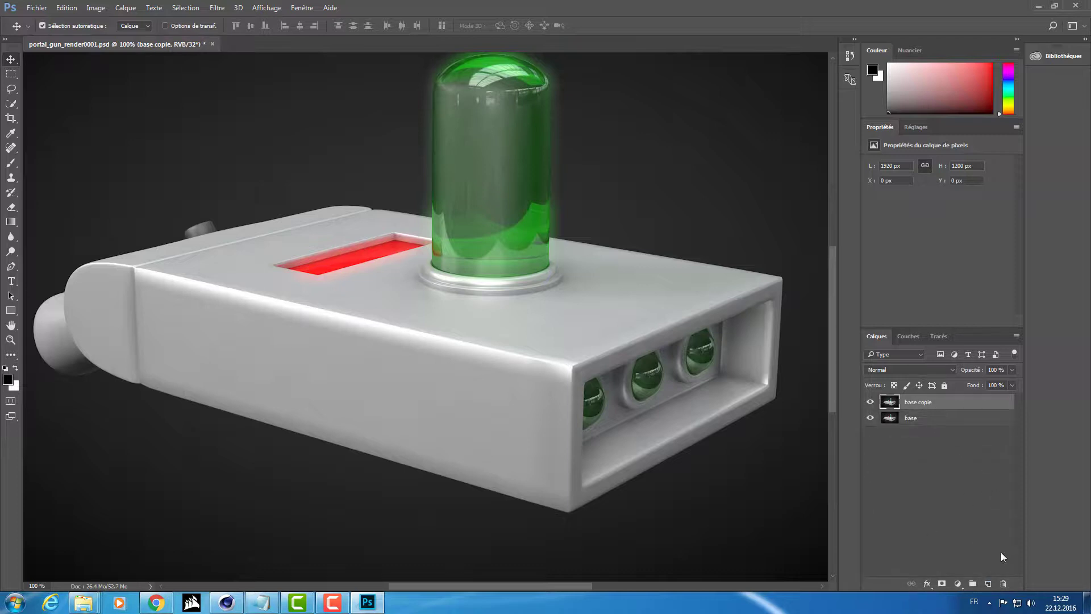
pyautogui.doubleClick(920, 402)
pyautogui.write('Sharpen')
pyautogui.press('Return')
pyautogui.click(302, 7)
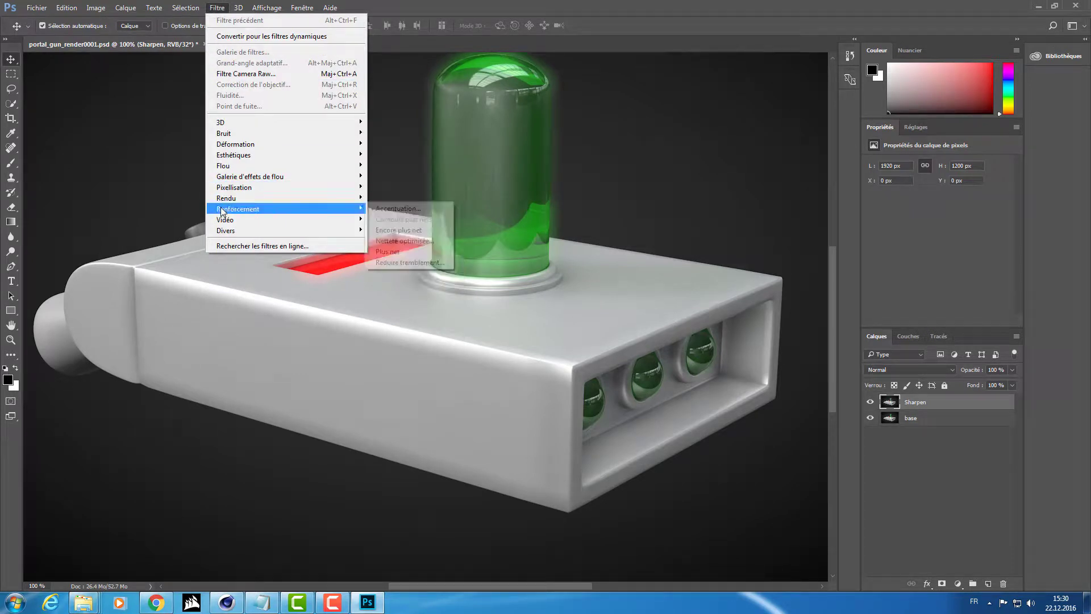
pyautogui.moveTo(238, 209)
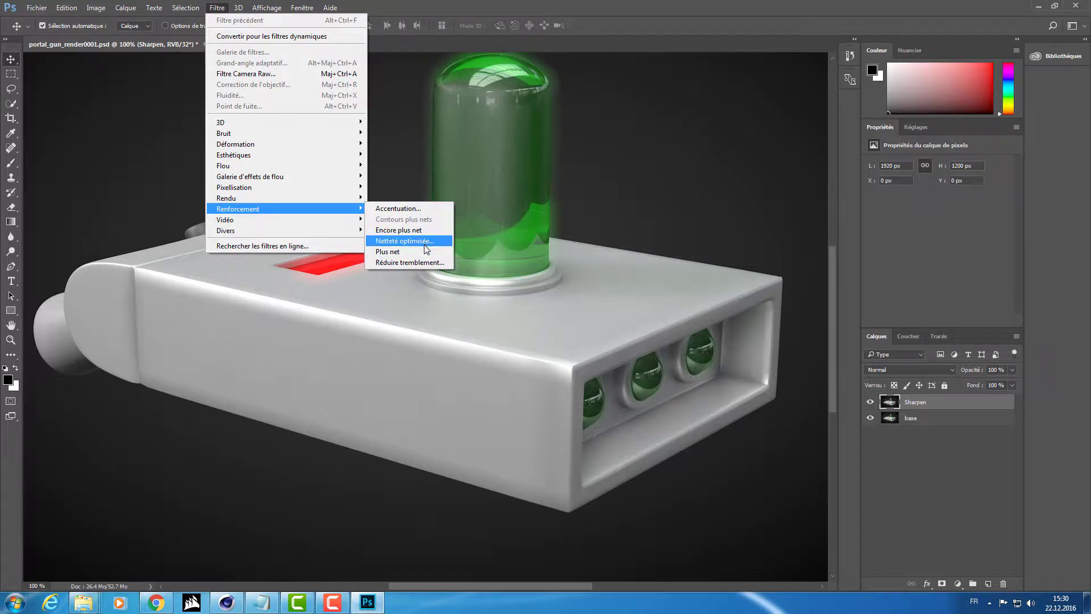
# - Open Netteté optimisée and compare the sharpening preview on and off over the gun
pyautogui.click(432, 243)
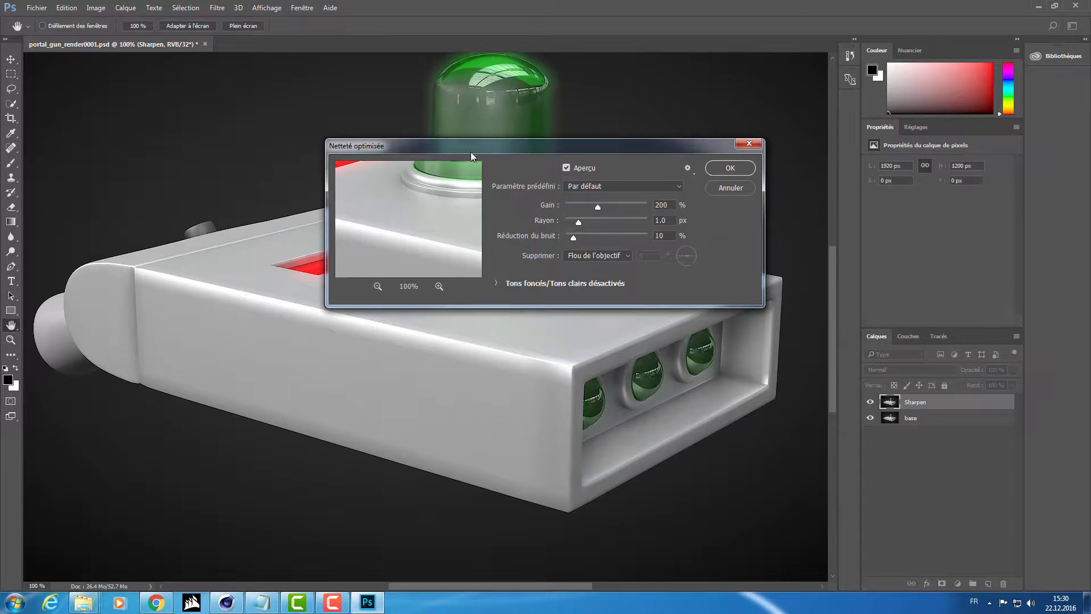
pyautogui.moveTo(472, 150)
pyautogui.mouseDown()
pyautogui.moveTo(672, 282)
pyautogui.moveTo(504, 319)
pyautogui.mouseUp()
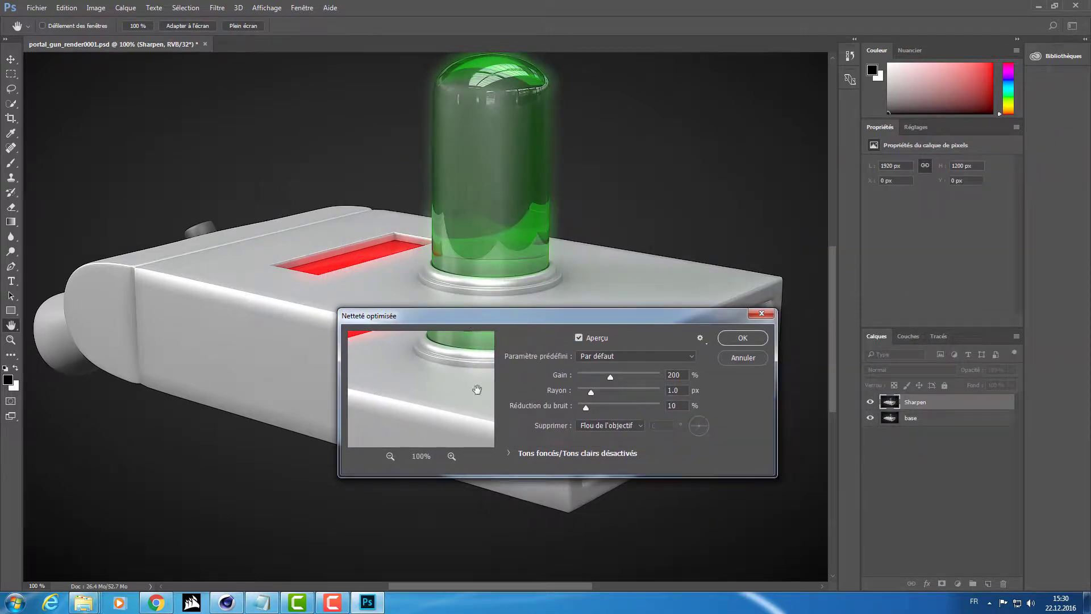
pyautogui.moveTo(477, 389); pyautogui.dragTo(456, 478)
pyautogui.moveTo(441, 406)
pyautogui.mouseDown()
pyautogui.moveTo(438, 336)
pyautogui.moveTo(413, 413)
pyautogui.moveTo(457, 388)
pyautogui.mouseUp()
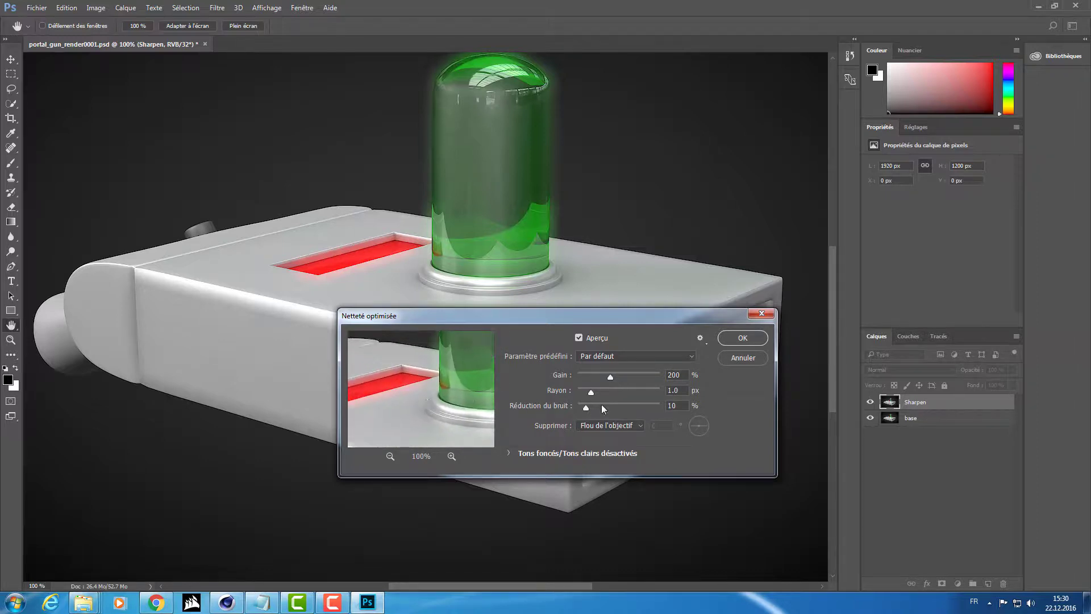
pyautogui.click(577, 337)
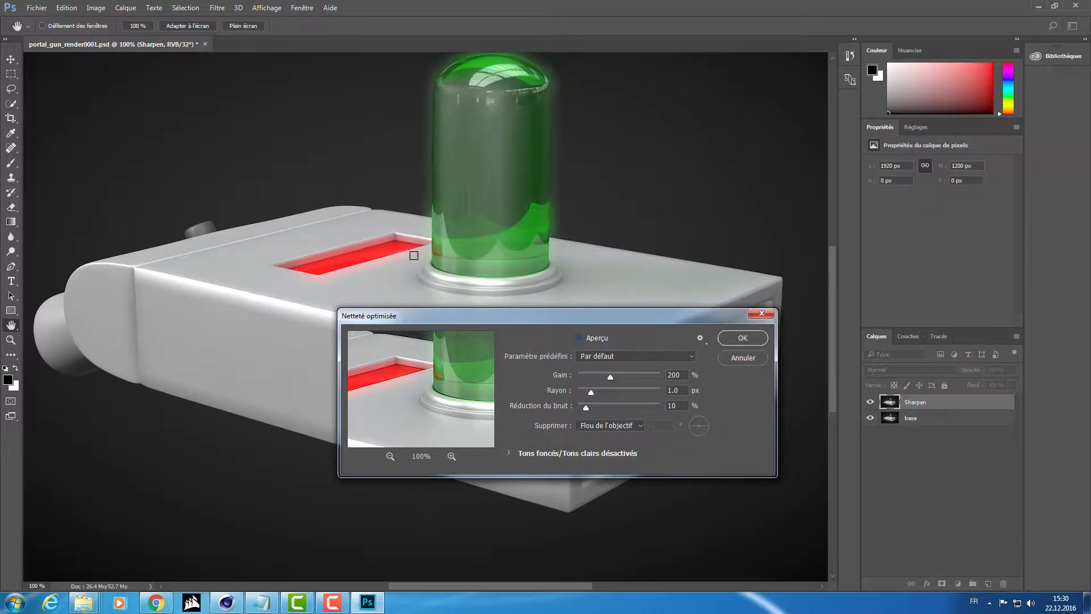
pyautogui.click(579, 339)
pyautogui.click(579, 339)
pyautogui.click(580, 338)
# - Apply Smart Sharpen to the Sharpen layer at about 112% amount with a 1.4 px radius
pyautogui.moveTo(603, 391); pyautogui.dragTo(646, 389)
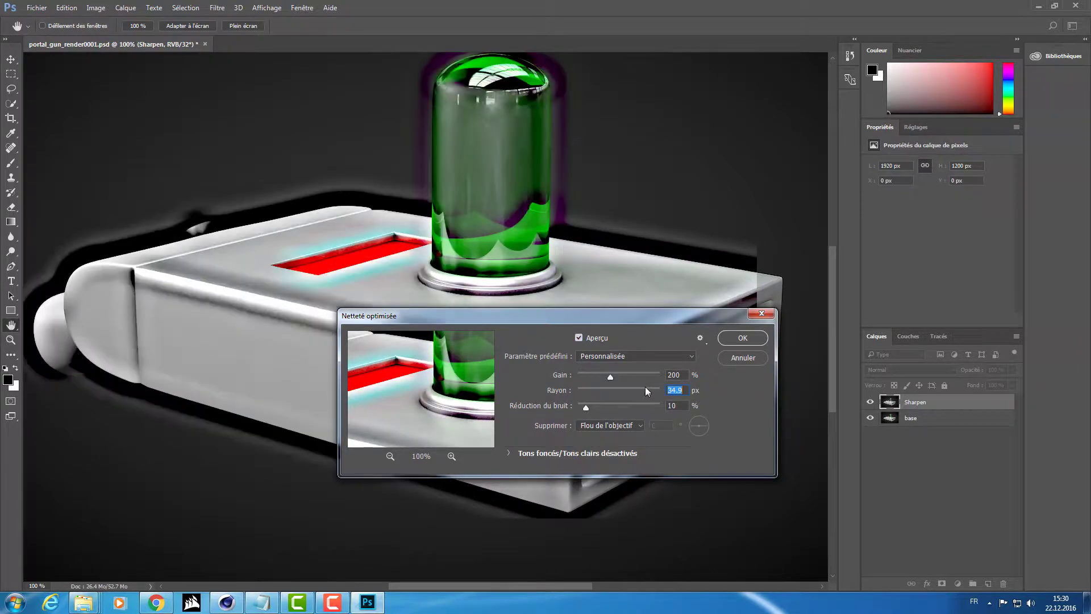
pyautogui.moveTo(524, 312)
pyautogui.mouseDown()
pyautogui.moveTo(792, 462)
pyautogui.moveTo(826, 448)
pyautogui.moveTo(815, 370)
pyautogui.moveTo(738, 383)
pyautogui.moveTo(765, 397)
pyautogui.mouseUp()
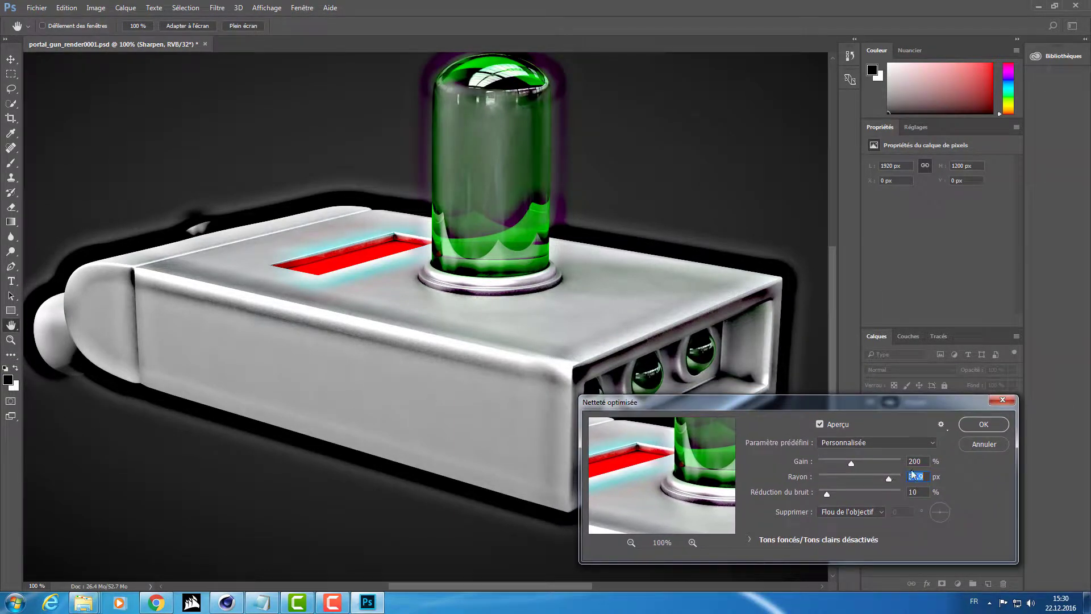
pyautogui.moveTo(803, 478); pyautogui.dragTo(276, 465)
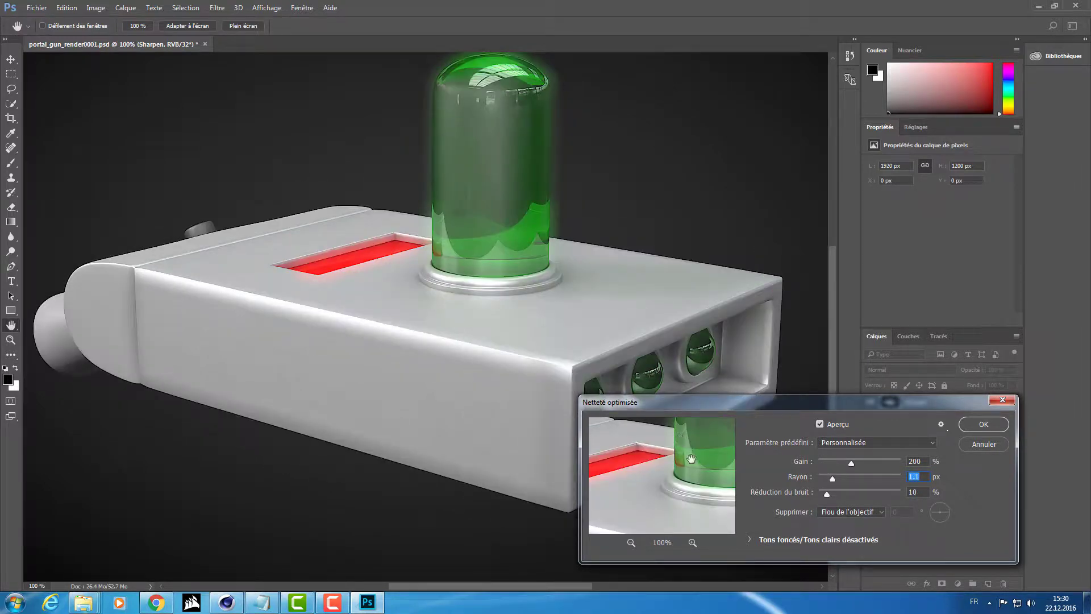
pyautogui.moveTo(796, 481); pyautogui.dragTo(799, 480)
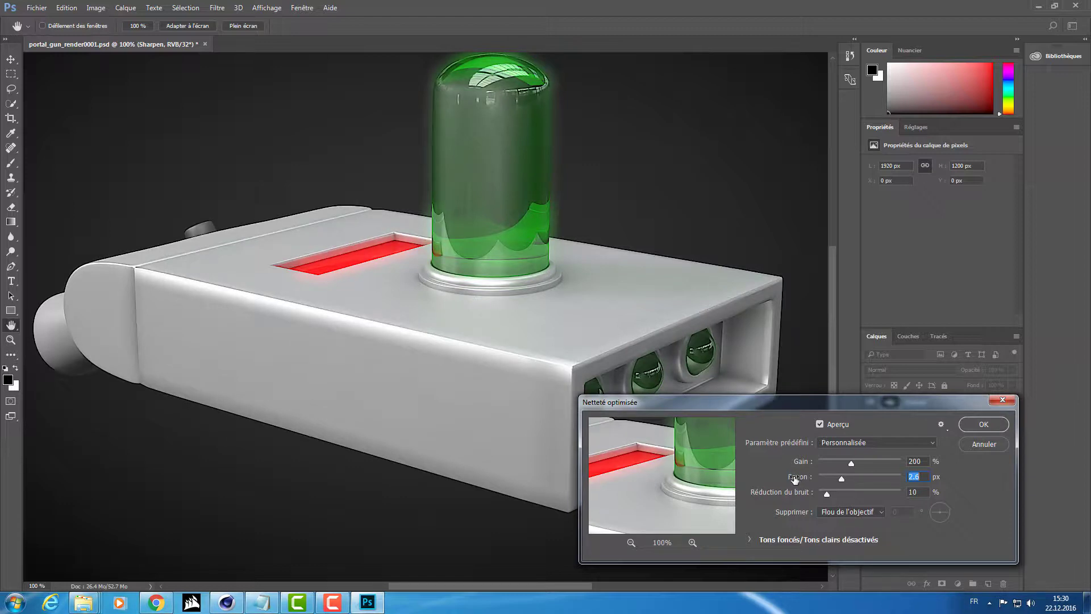
pyautogui.moveTo(792, 479); pyautogui.dragTo(787, 484)
pyautogui.moveTo(799, 465); pyautogui.dragTo(758, 481)
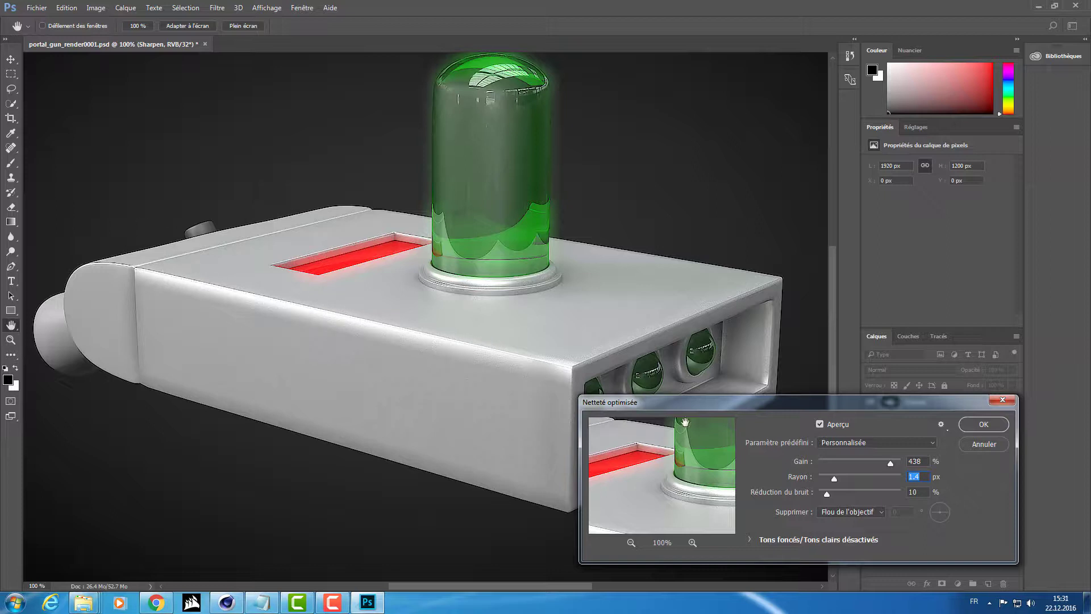
pyautogui.click(841, 463)
pyautogui.press('Tab')
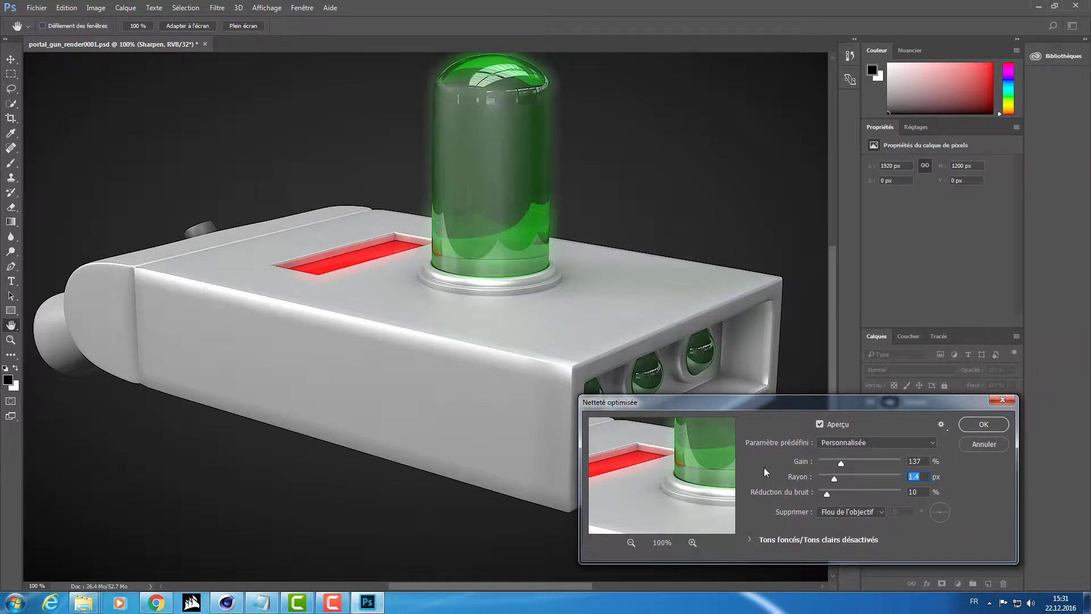
pyautogui.moveTo(798, 464); pyautogui.dragTo(787, 464)
pyautogui.click(991, 424)
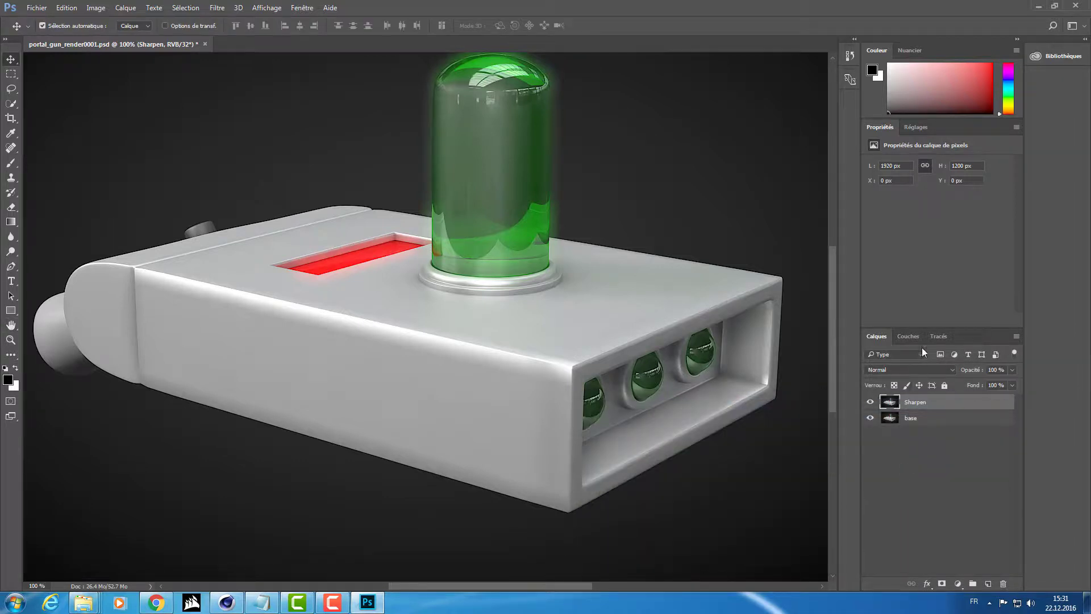
# - Check the Channels panel, return to Layers, deselect Sharpen and pan the render
pyautogui.click(903, 337)
pyautogui.click(936, 337)
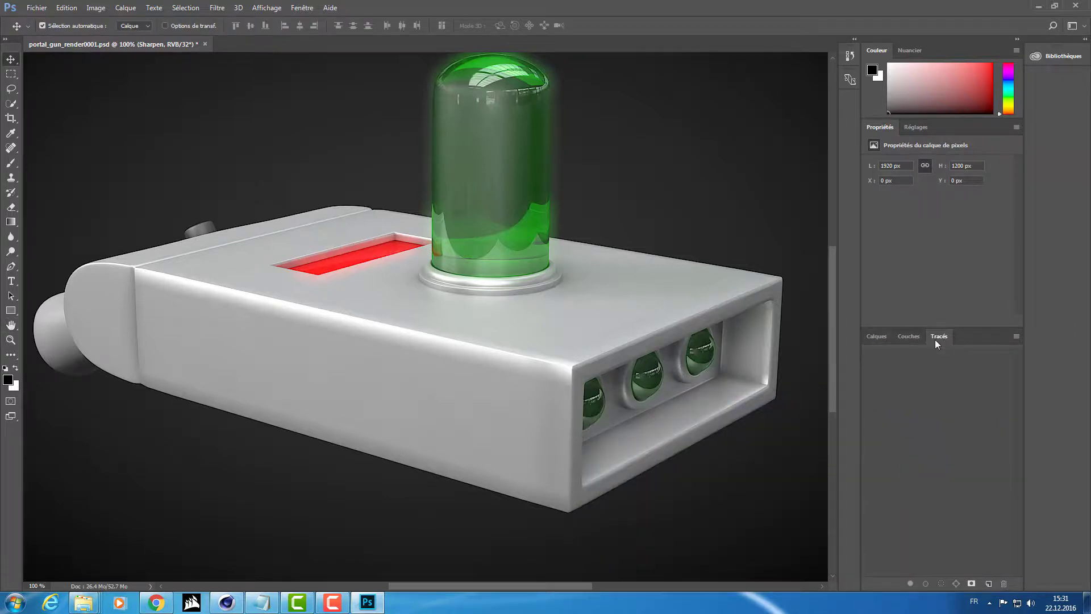
pyautogui.click(878, 336)
pyautogui.click(946, 461)
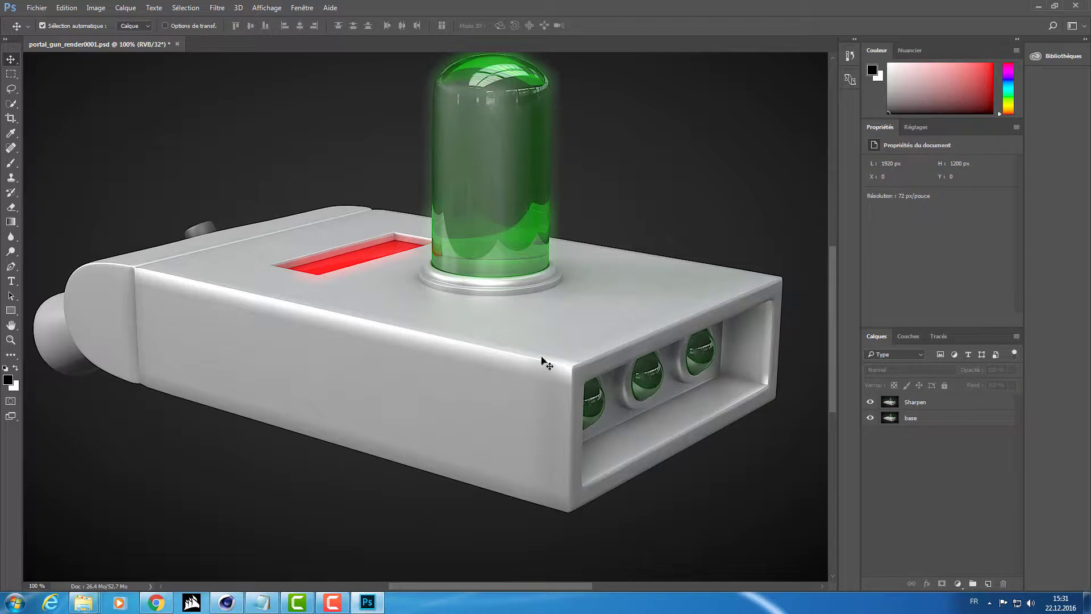
pyautogui.moveTo(460, 357)
pyautogui.mouseDown()
pyautogui.moveTo(546, 450)
pyautogui.moveTo(462, 385)
pyautogui.mouseUp()
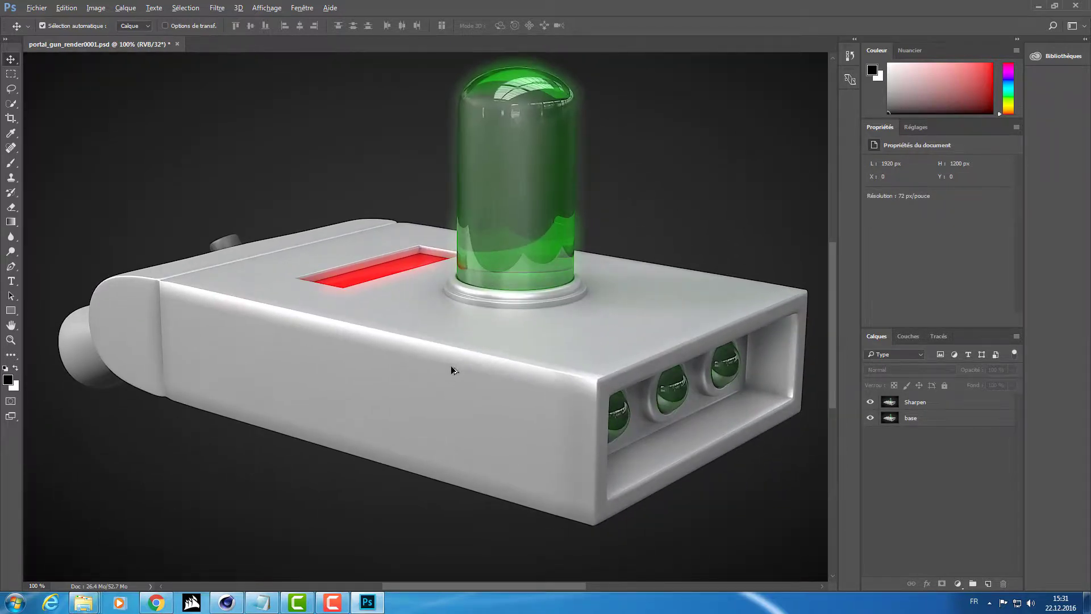
pyautogui.hotkey('alt', 'Tab')
# - Open portal_gun_render_Passes0001.psd from the Compositing folder, accepting the colour profile
pyautogui.click(529, 280)
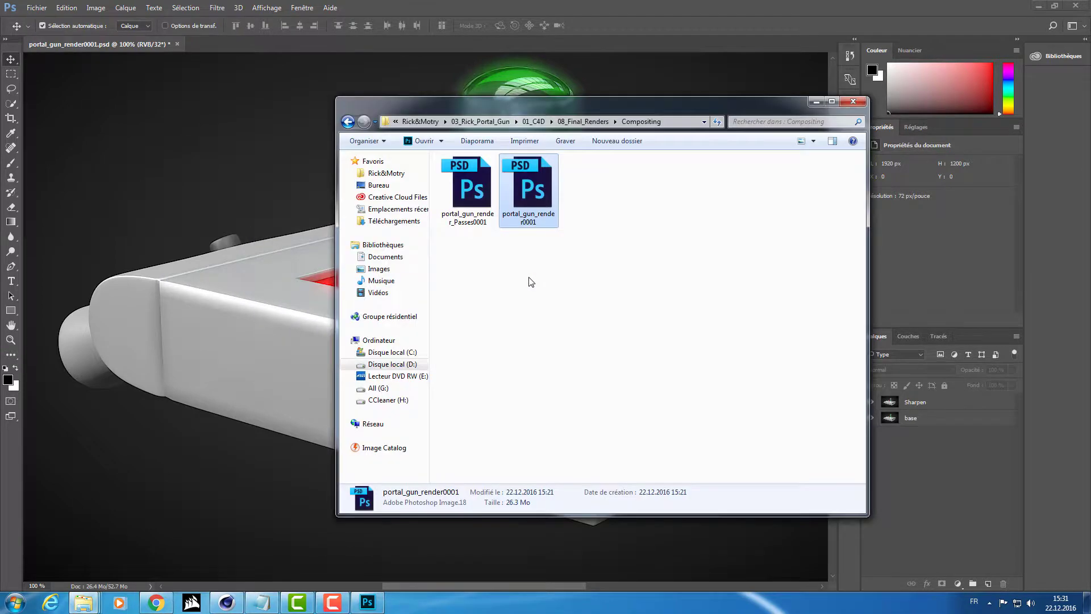
pyautogui.doubleClick(468, 174)
pyautogui.click(583, 293)
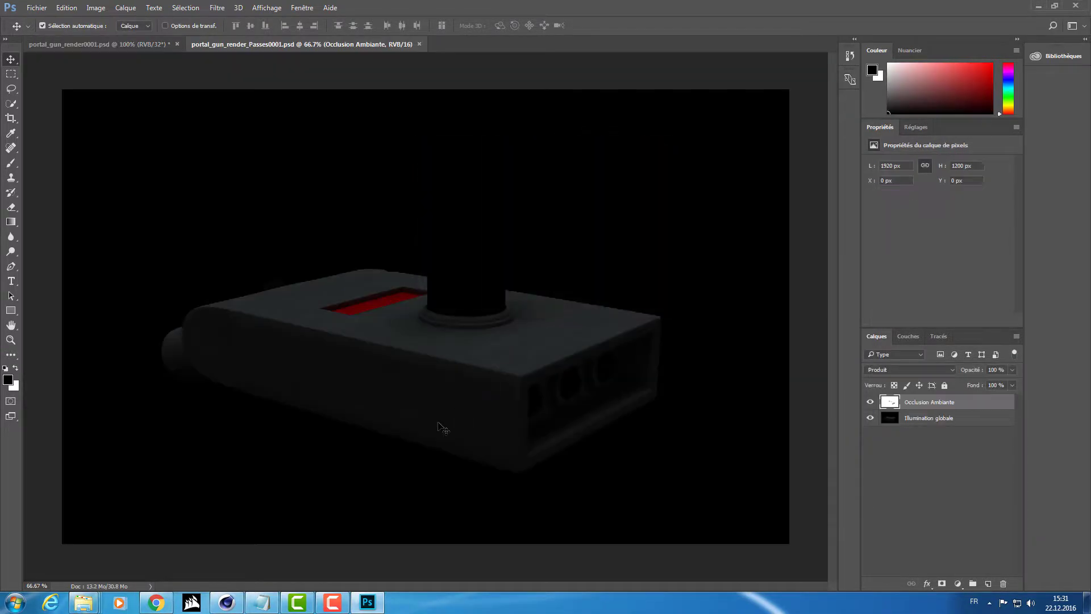
# - Select the Illumination globale and Occlusion Ambiante layers in the passes file
pyautogui.click(925, 418)
pyautogui.click(932, 422)
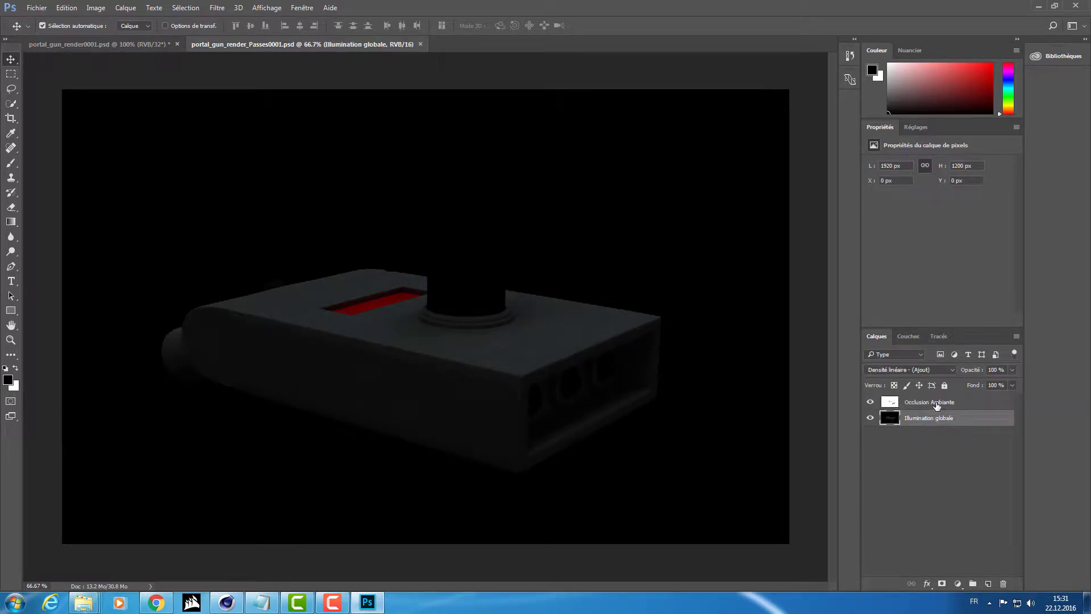
pyautogui.click(904, 337)
pyautogui.click(867, 339)
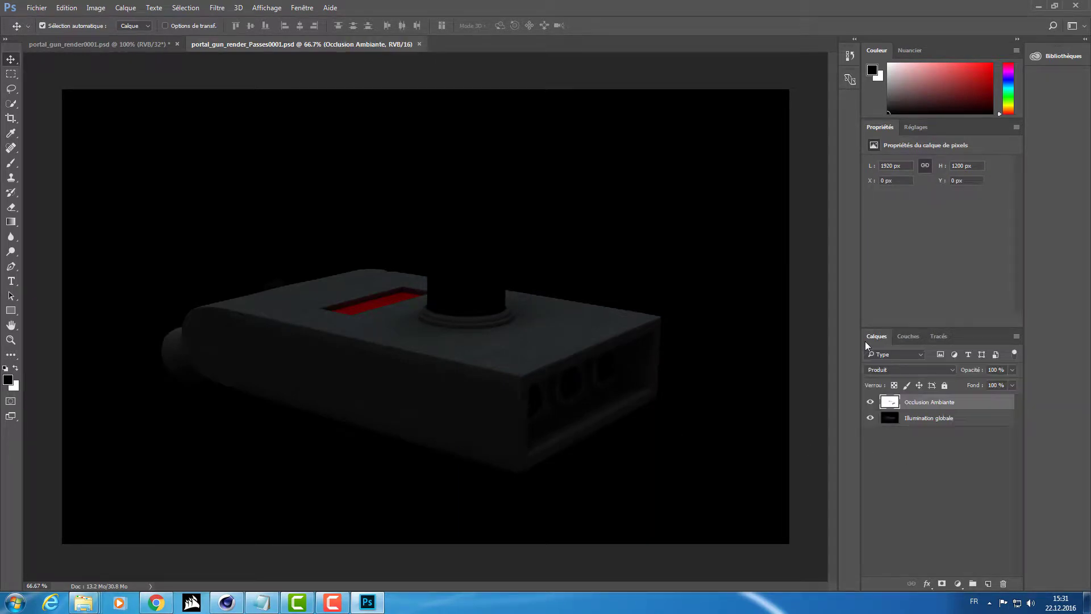
pyautogui.click(930, 421)
pyautogui.click(930, 401)
pyautogui.click(911, 339)
pyautogui.click(909, 413)
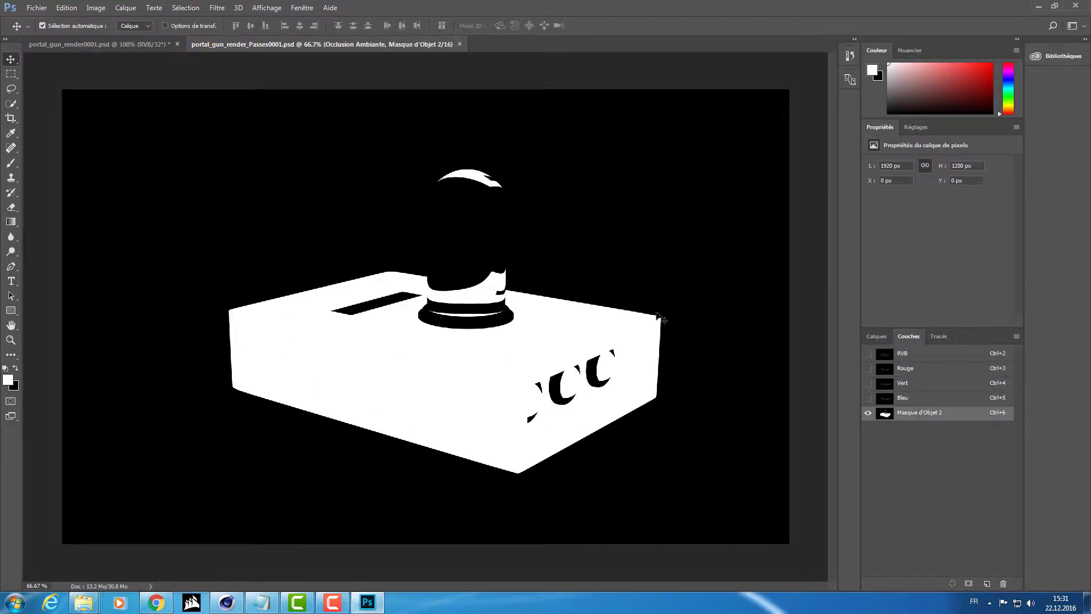
pyautogui.click(877, 334)
pyautogui.click(938, 406)
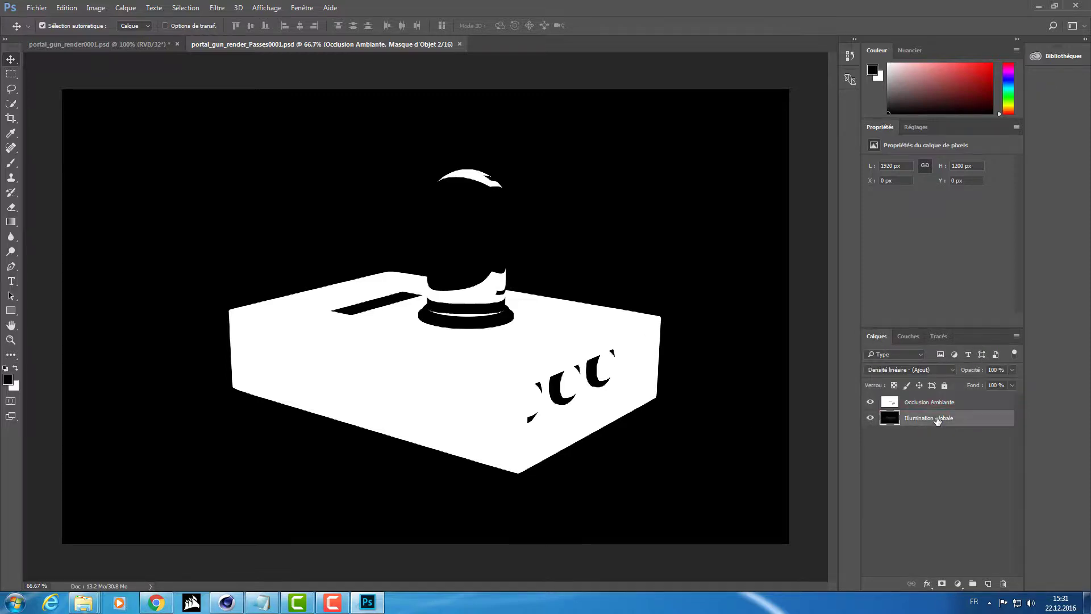
pyautogui.click(930, 424)
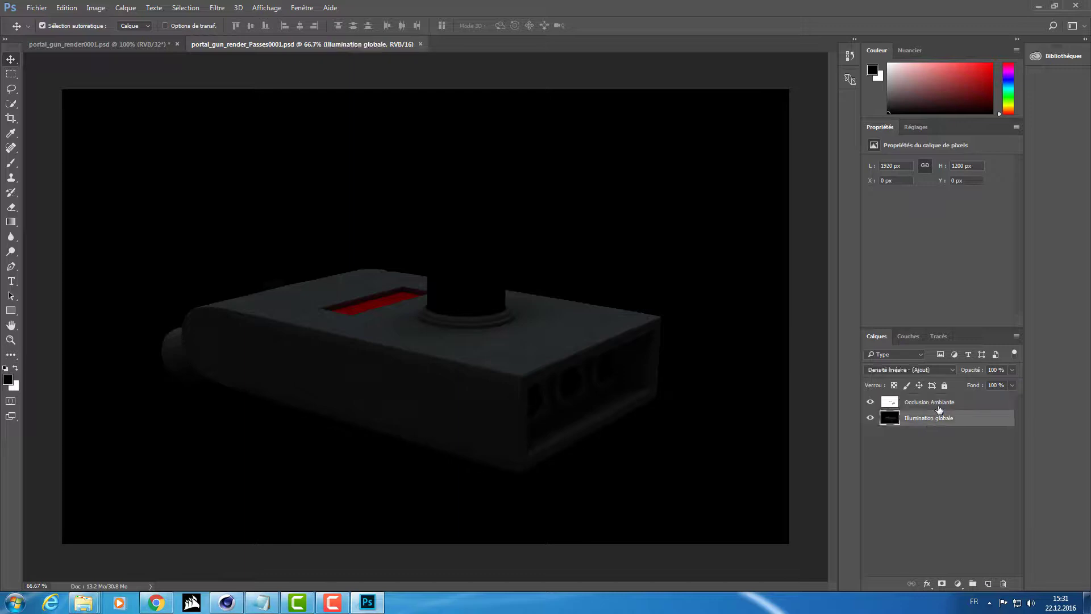
pyautogui.click(941, 406)
pyautogui.click(945, 405)
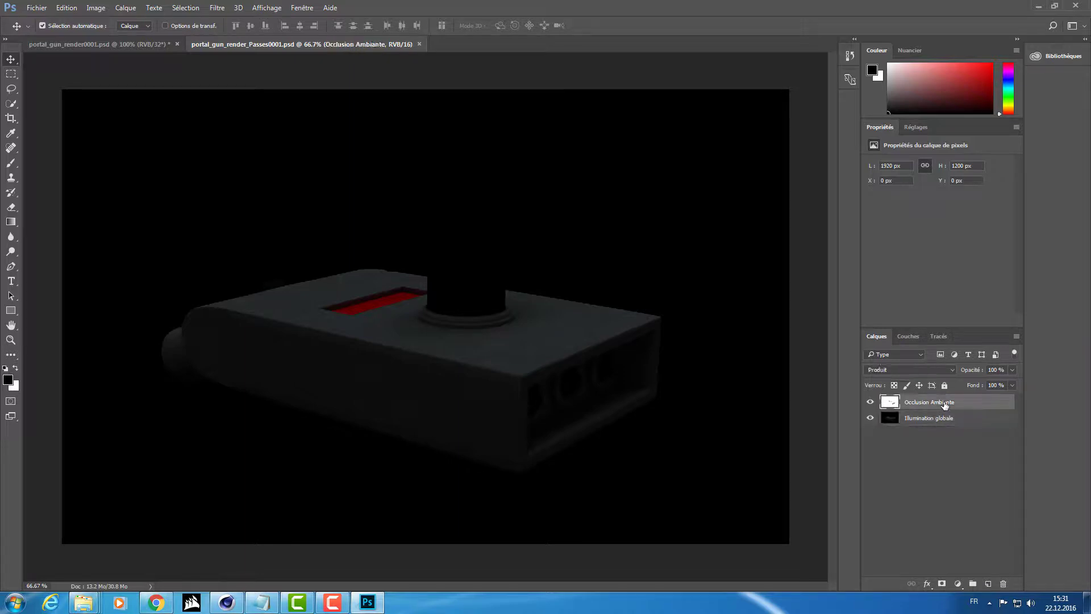
pyautogui.click(111, 45)
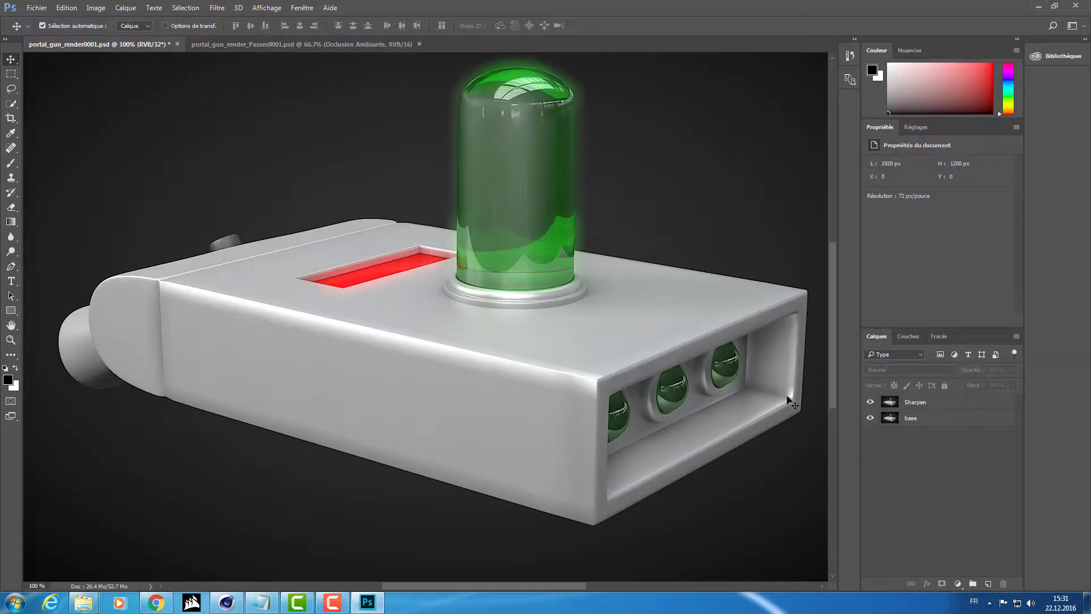
pyautogui.click(940, 422)
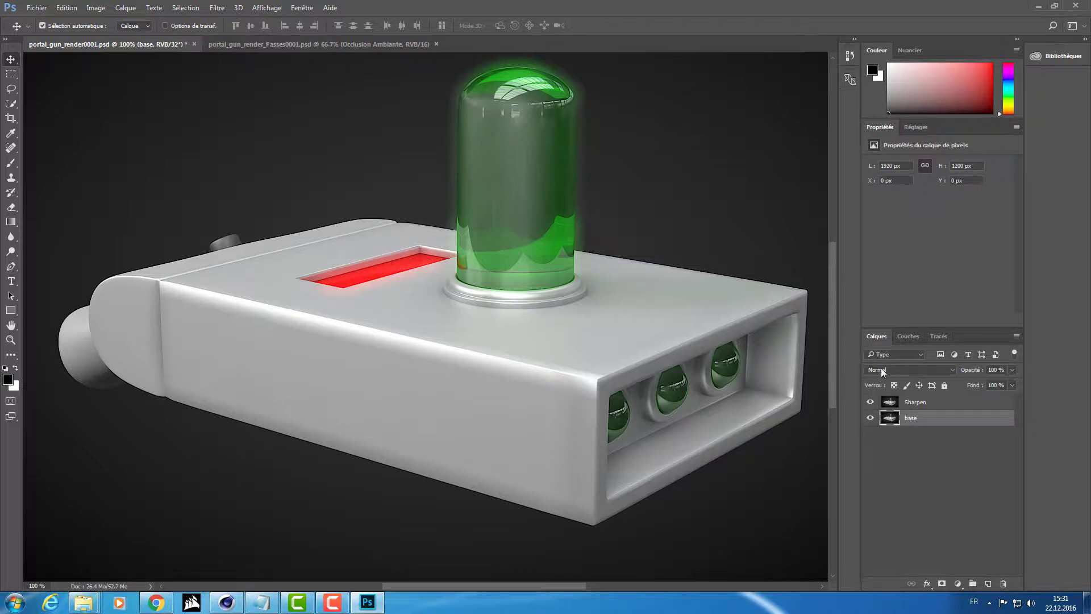
pyautogui.click(903, 402)
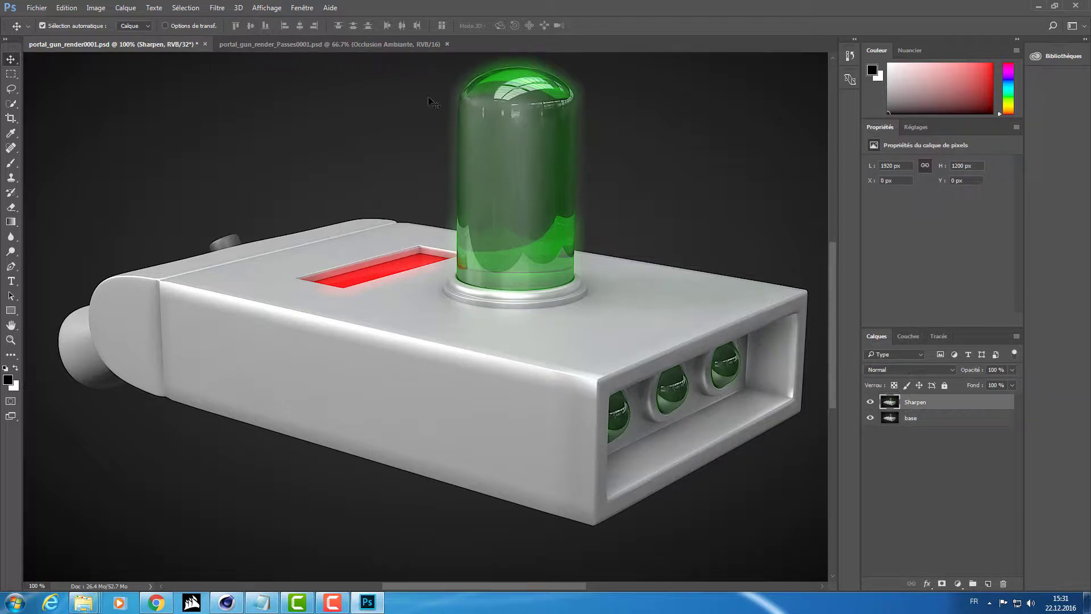
pyautogui.click(376, 42)
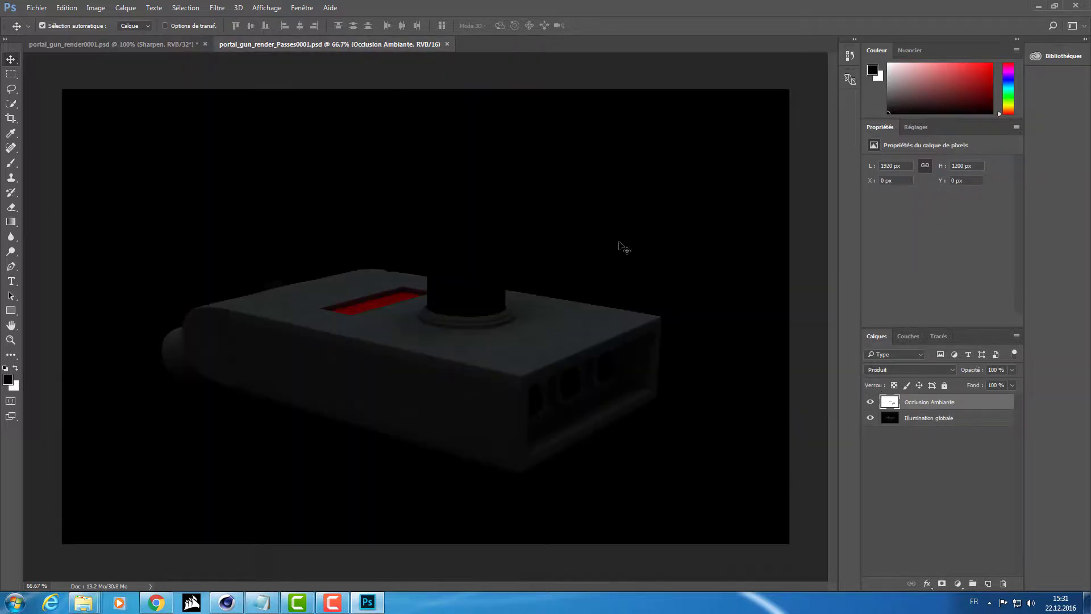
pyautogui.click(921, 423)
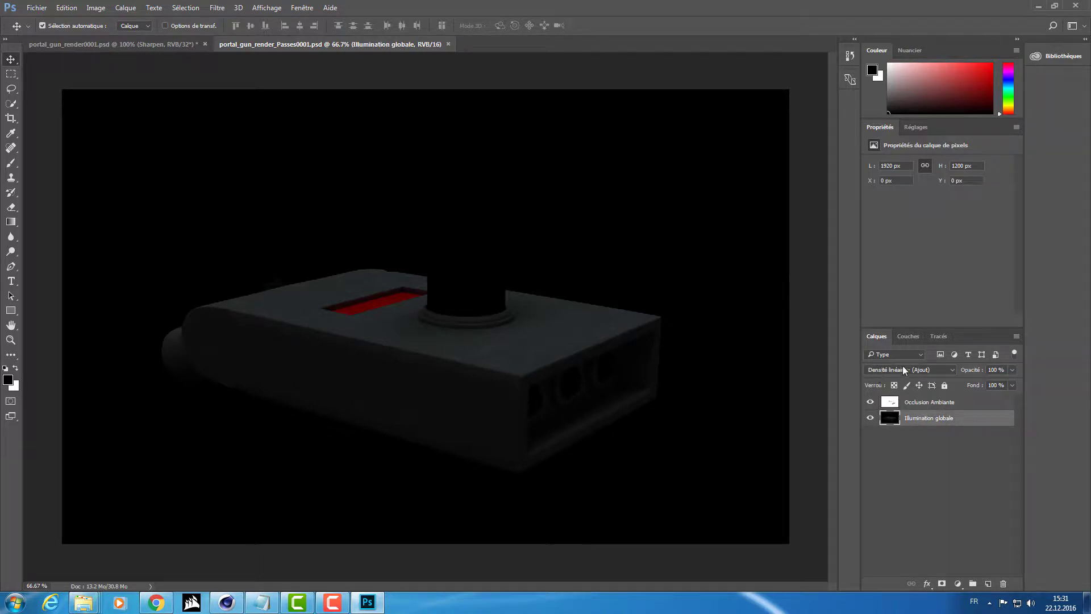
pyautogui.click(921, 402)
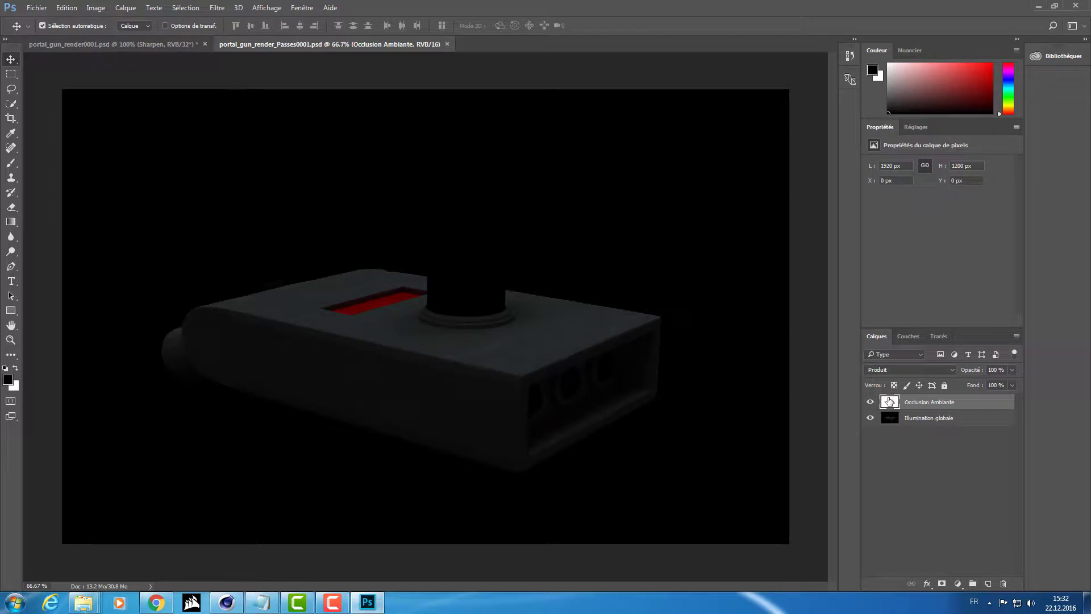
pyautogui.keyDown('ctrl'); pyautogui.click(931, 421); pyautogui.keyUp('ctrl')
# - Duplicate the selected pass layers into portal_gun_render0001.psd
pyautogui.rightClick(930, 409)
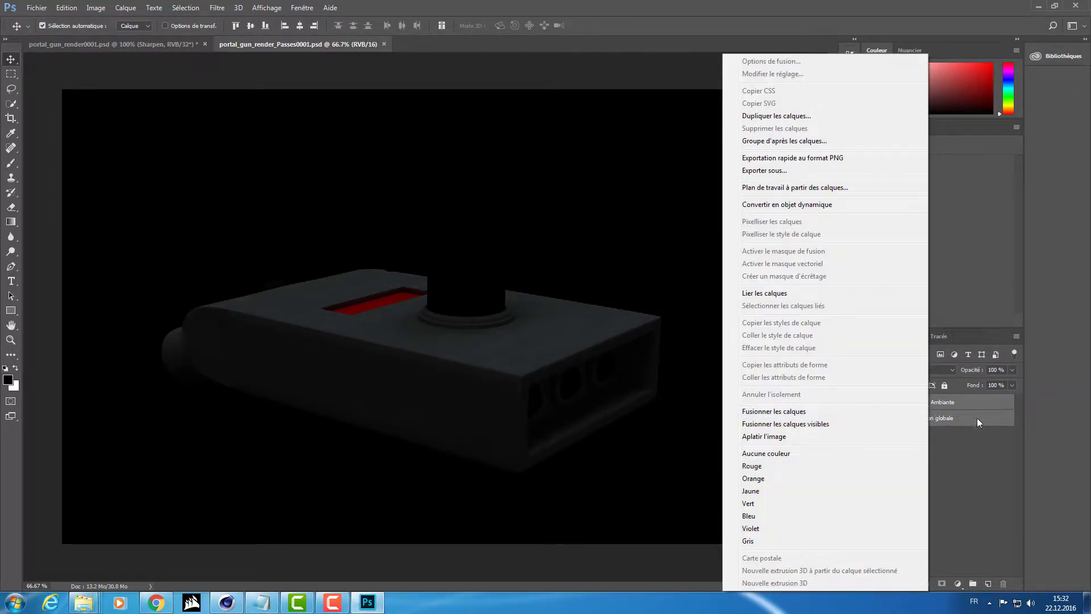
pyautogui.click(813, 117)
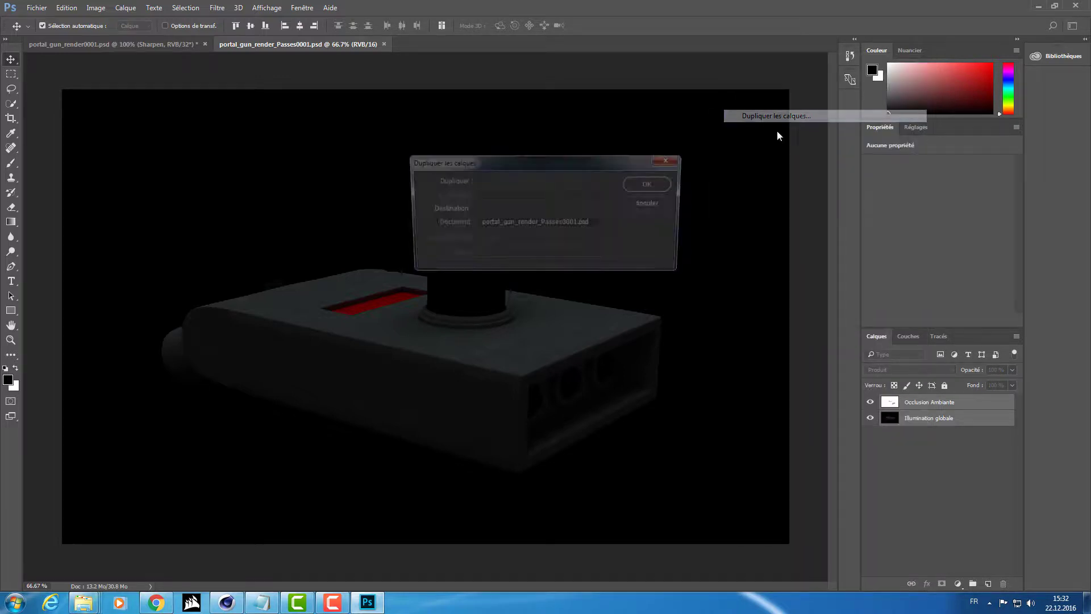
pyautogui.click(520, 222)
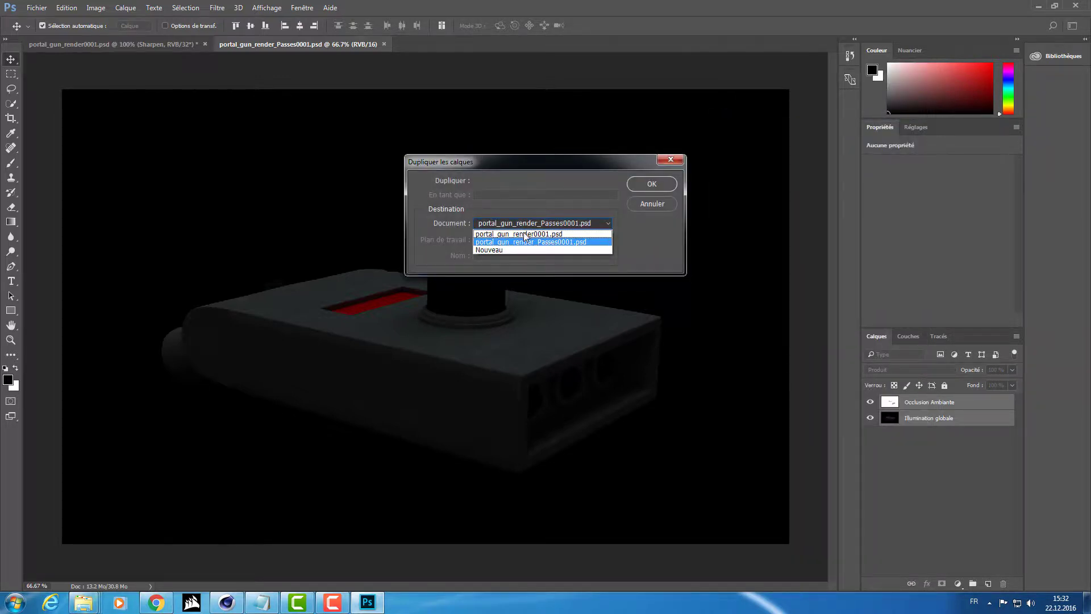
pyautogui.click(524, 234)
pyautogui.click(642, 185)
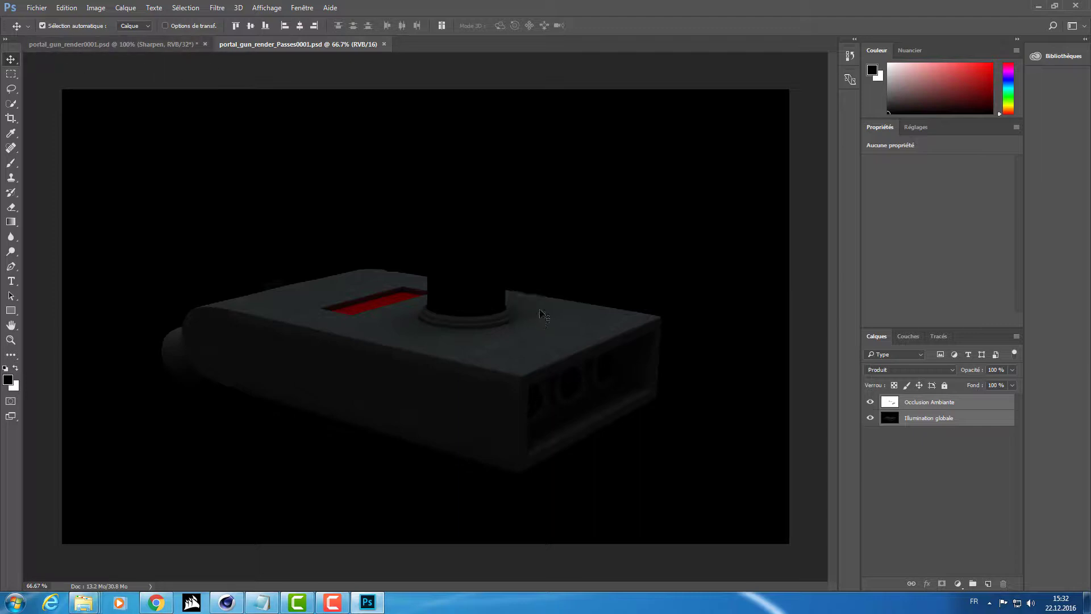
# - Duplicate the layers into portal_gun_render0001.psd once more and switch to that document
pyautogui.rightClick(966, 415)
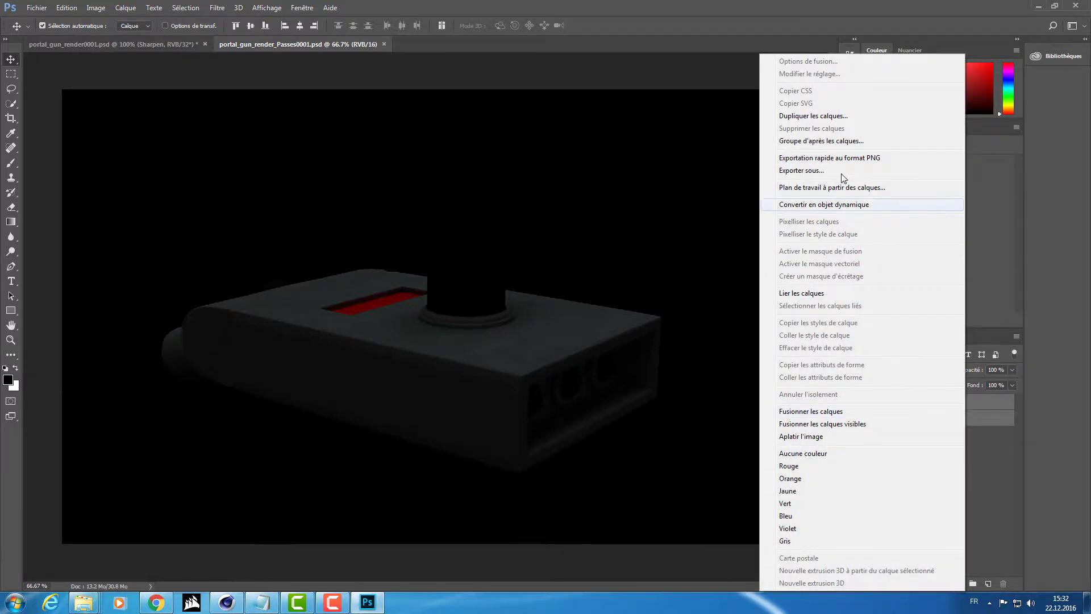
pyautogui.click(864, 115)
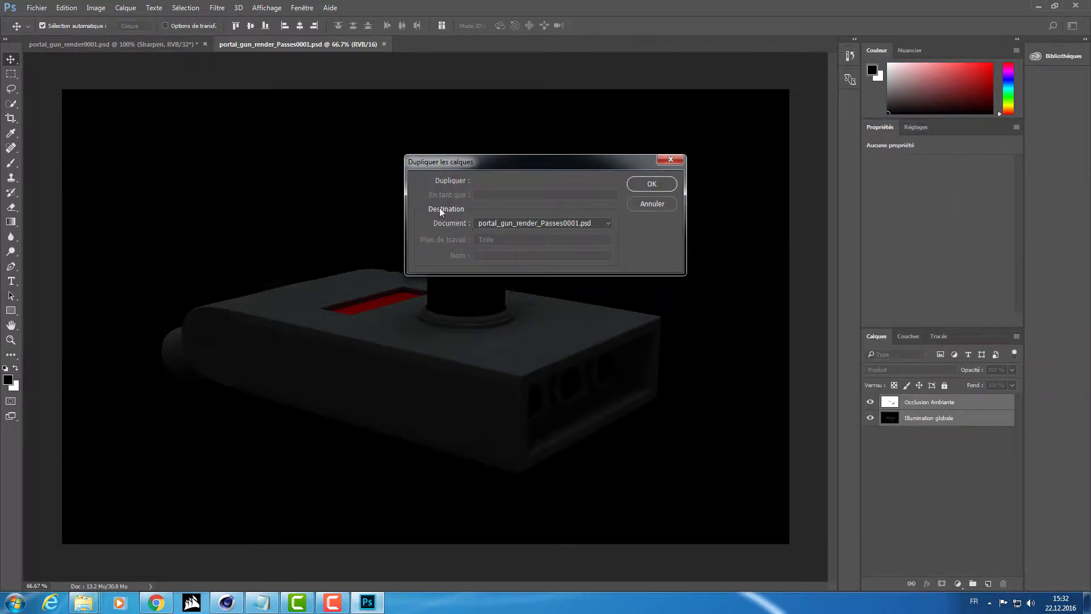
pyautogui.click(536, 223)
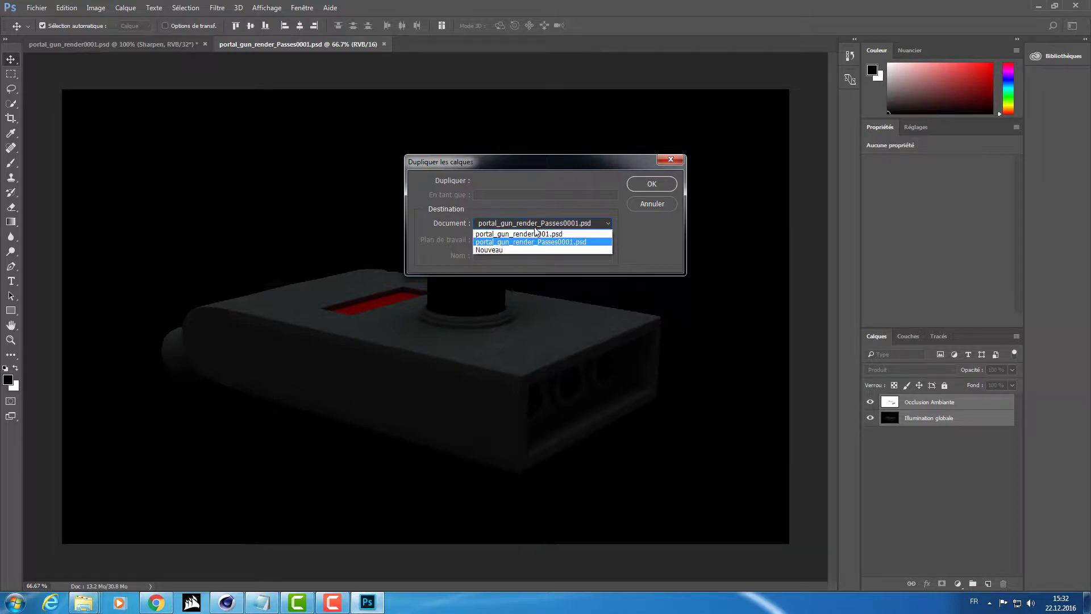
pyautogui.click(500, 234)
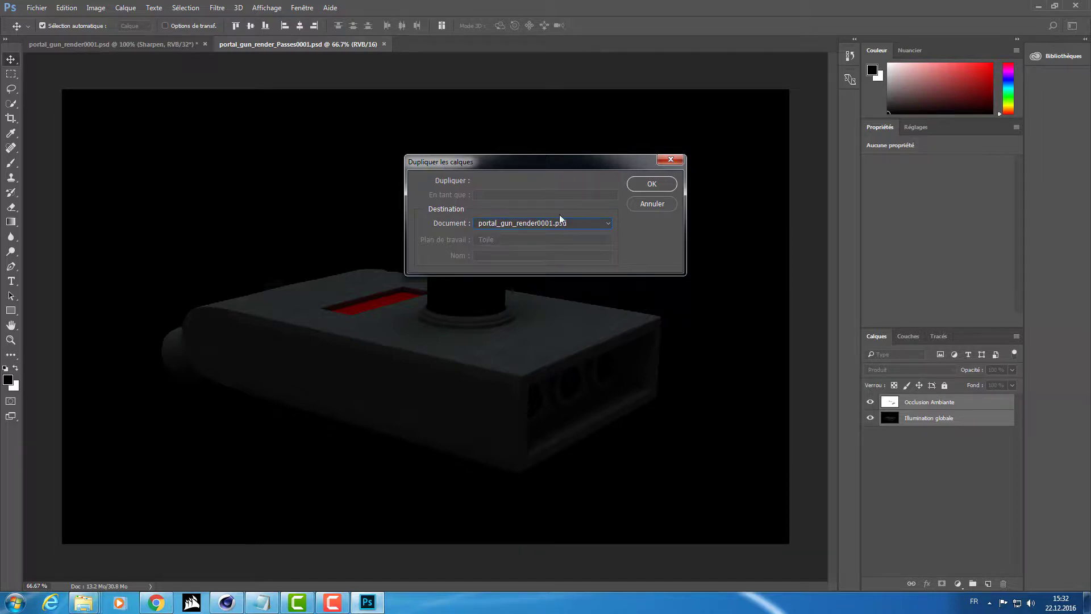
pyautogui.click(656, 182)
pyautogui.click(67, 41)
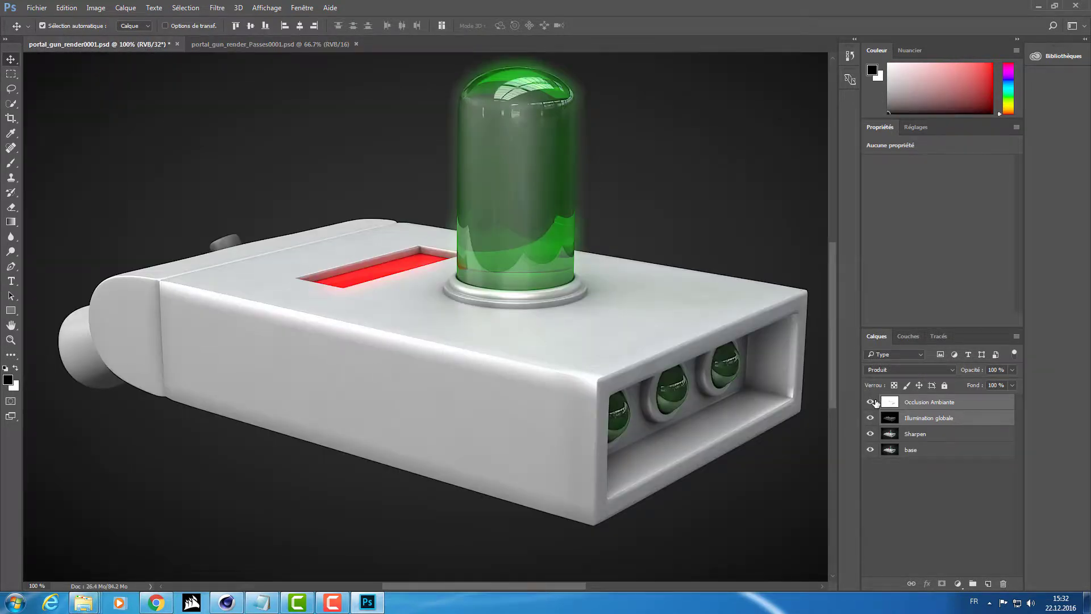
# - Toggle the Illumination globale and Occlusion Ambiante passes to compare the render with and without them
pyautogui.moveTo(870, 401); pyautogui.dragTo(874, 419)
pyautogui.click(952, 512)
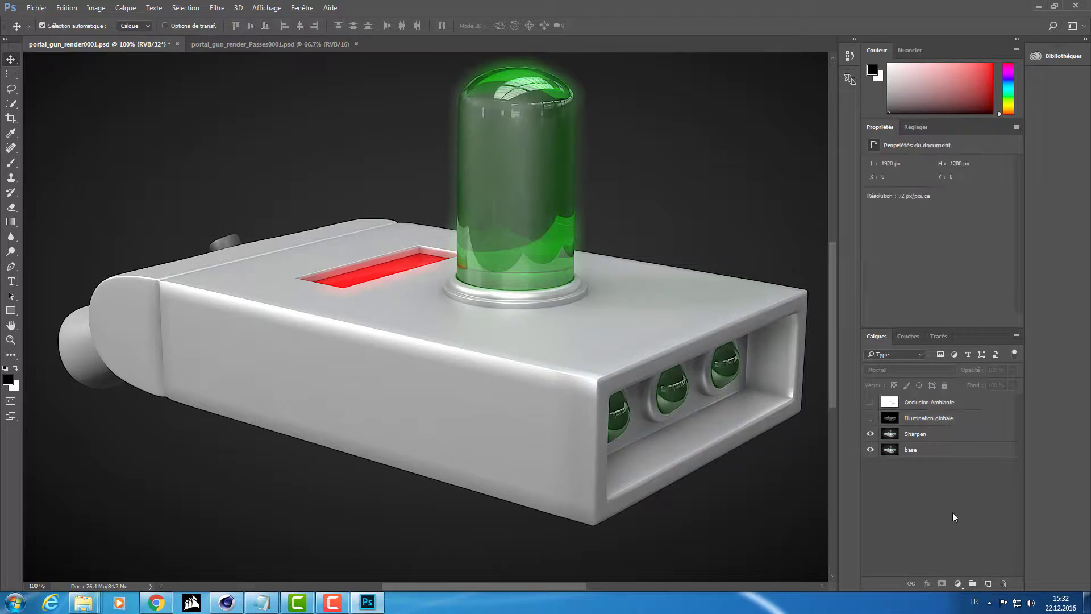
pyautogui.scroll(-3, 649, 415)
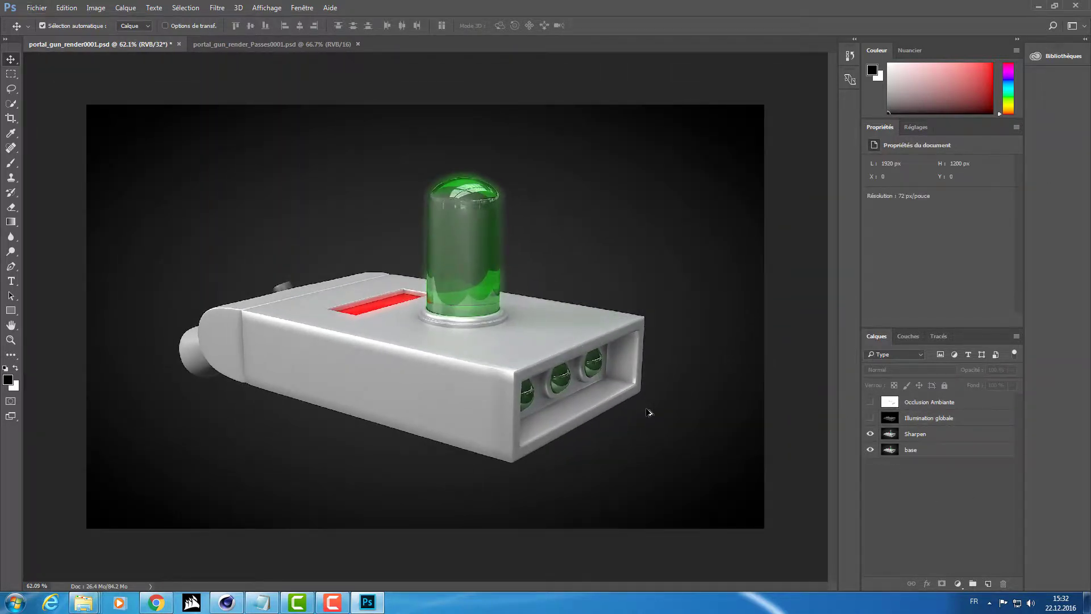
pyautogui.hotkey('ctrl', '-')
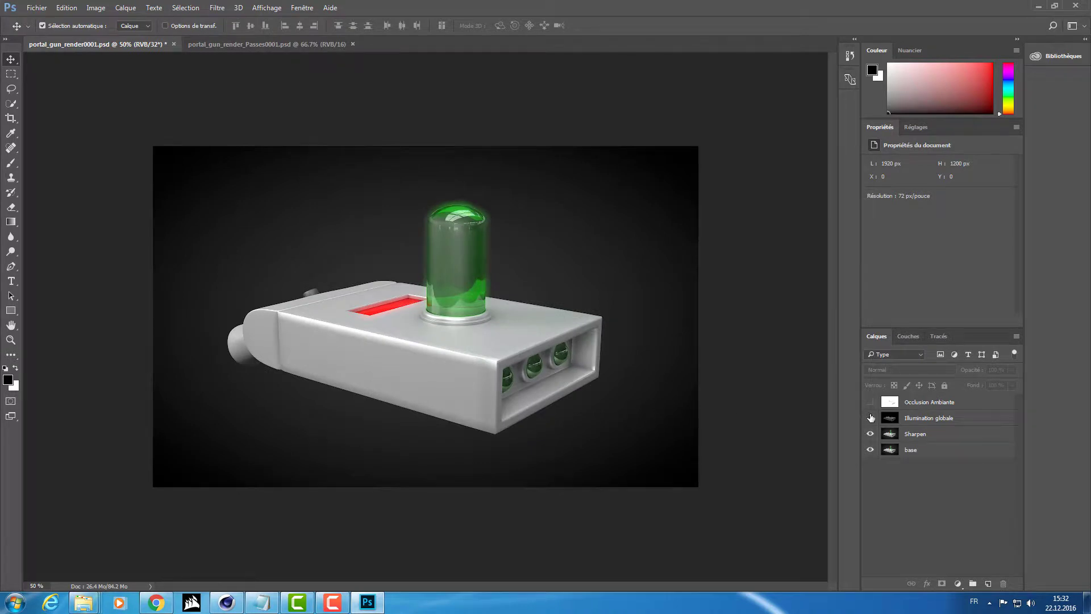
pyautogui.click(945, 420)
pyautogui.click(870, 418)
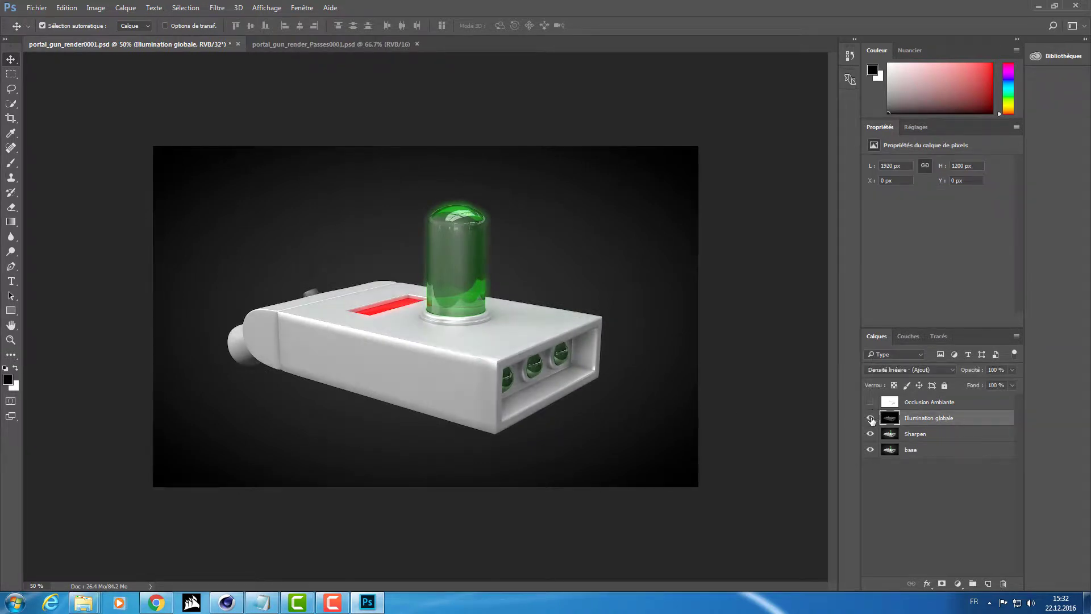
pyautogui.click(870, 418)
pyautogui.click(869, 418)
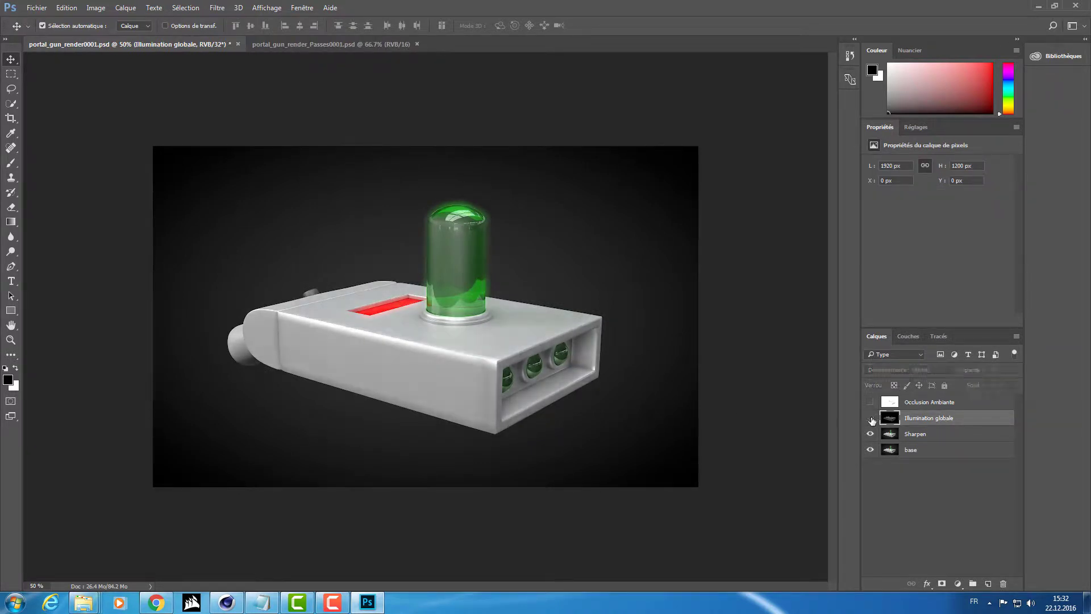
pyautogui.click(869, 402)
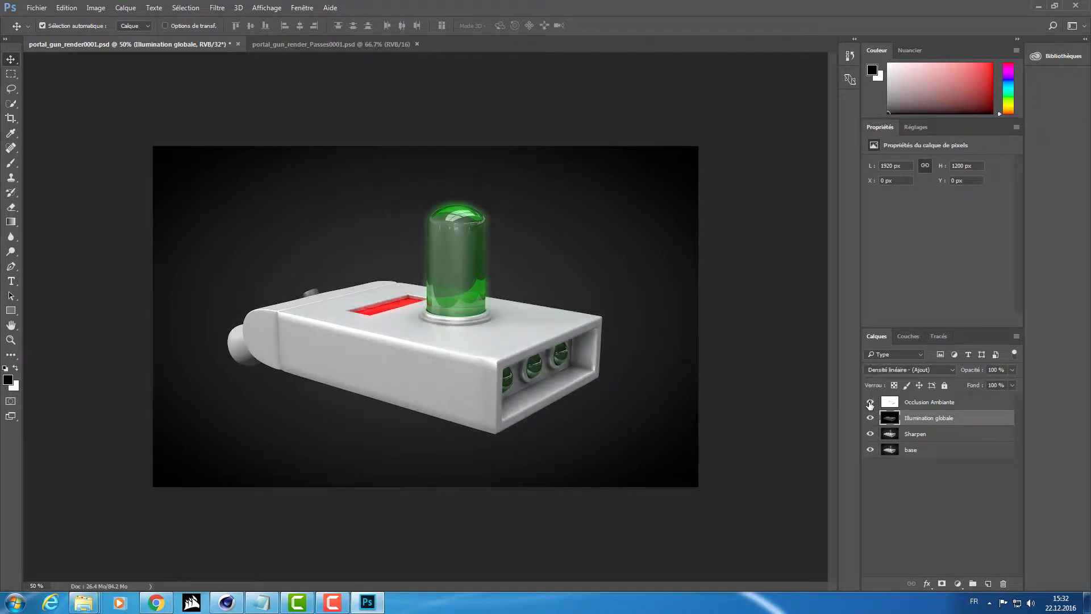
pyautogui.click(870, 402)
# - Tweak Occlusion Ambiante opacity and set Illumination globale opacity to 75%
pyautogui.click(953, 403)
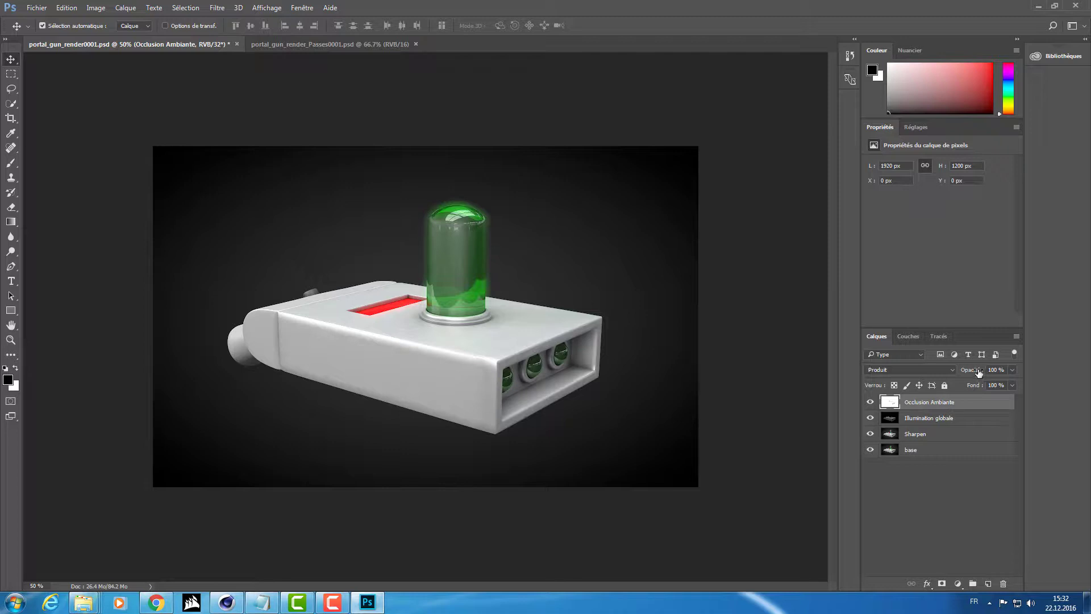
pyautogui.moveTo(977, 370); pyautogui.dragTo(970, 372)
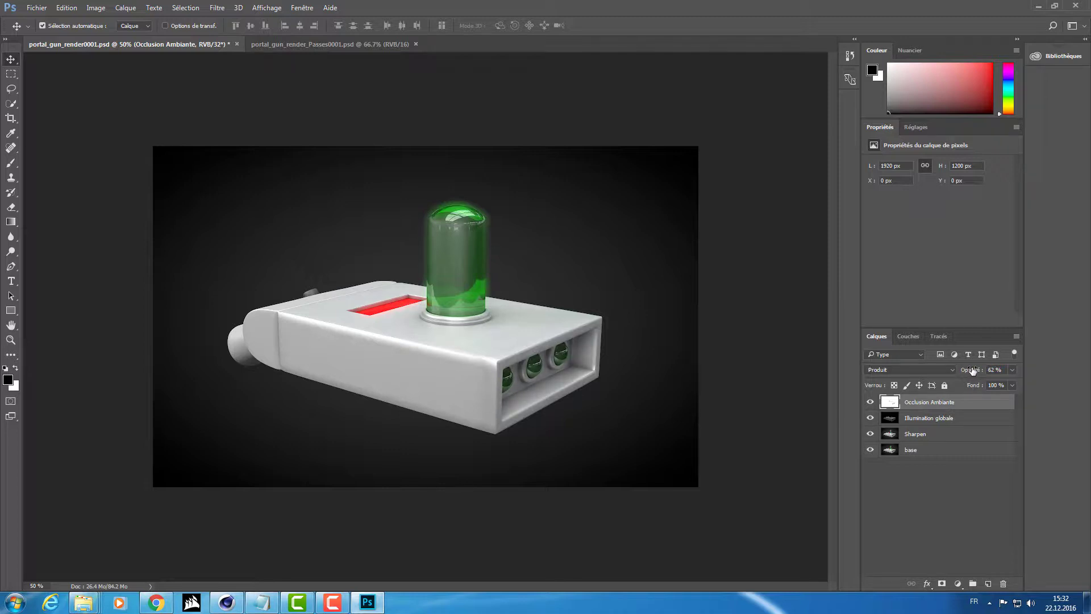
pyautogui.moveTo(970, 372); pyautogui.dragTo(967, 372)
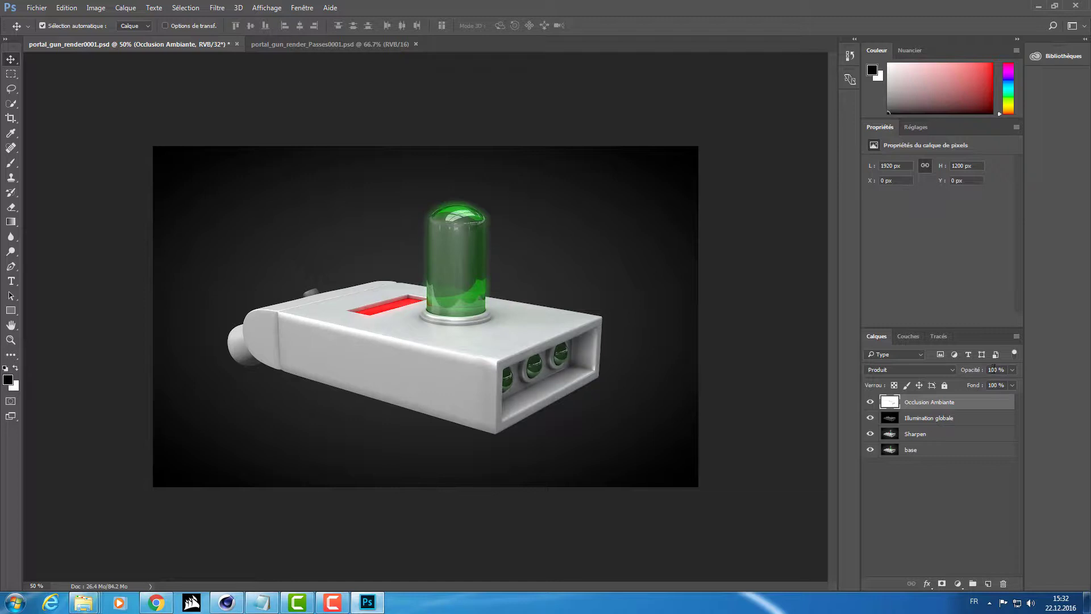
pyautogui.click(957, 416)
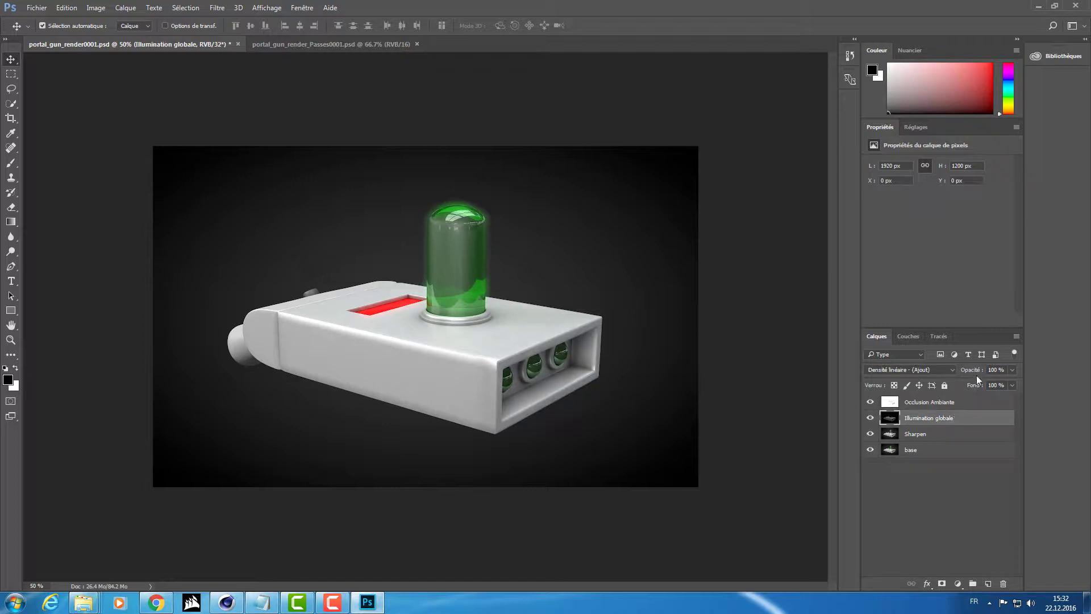
pyautogui.moveTo(973, 370); pyautogui.dragTo(931, 380)
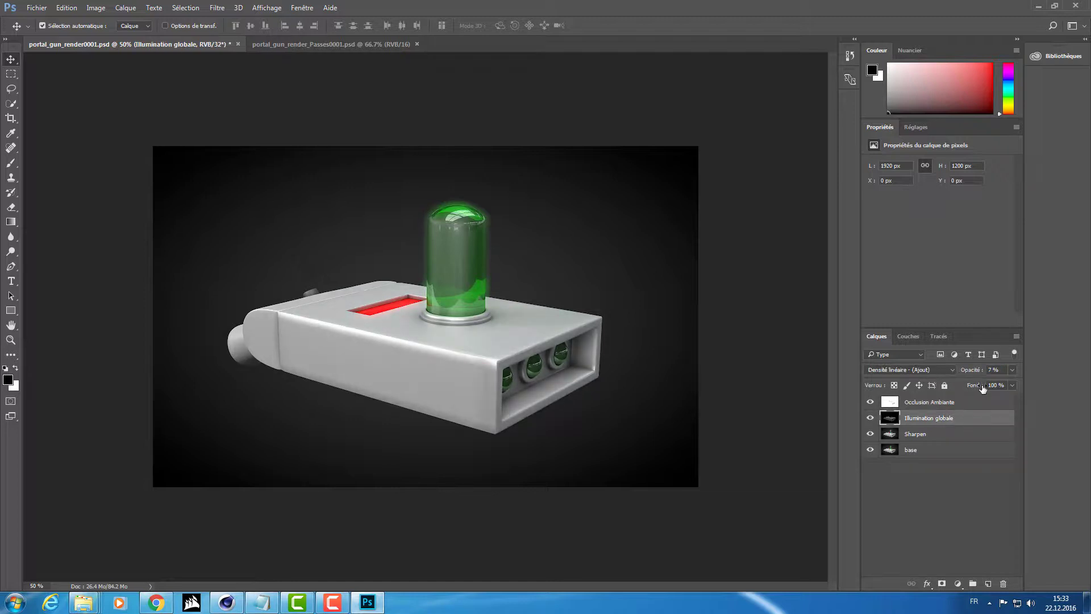
pyautogui.moveTo(964, 372); pyautogui.dragTo(1049, 391)
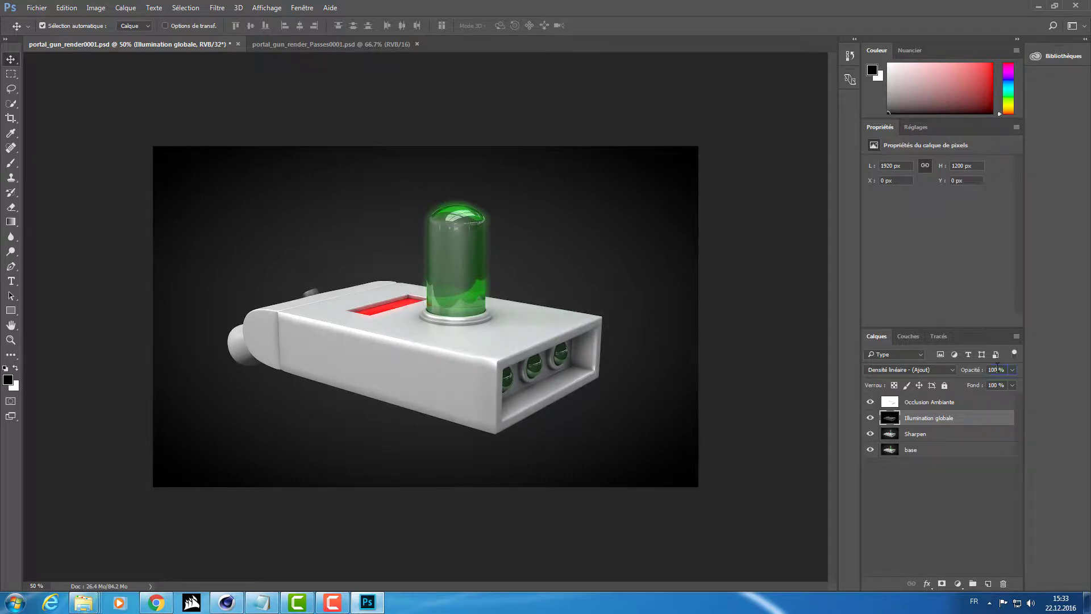
pyautogui.write('75')
# - Inspect the gun's front detail at 100%, then return to the Passes document
pyautogui.hotkey('ctrl', '1')
pyautogui.moveTo(608, 423); pyautogui.dragTo(506, 368)
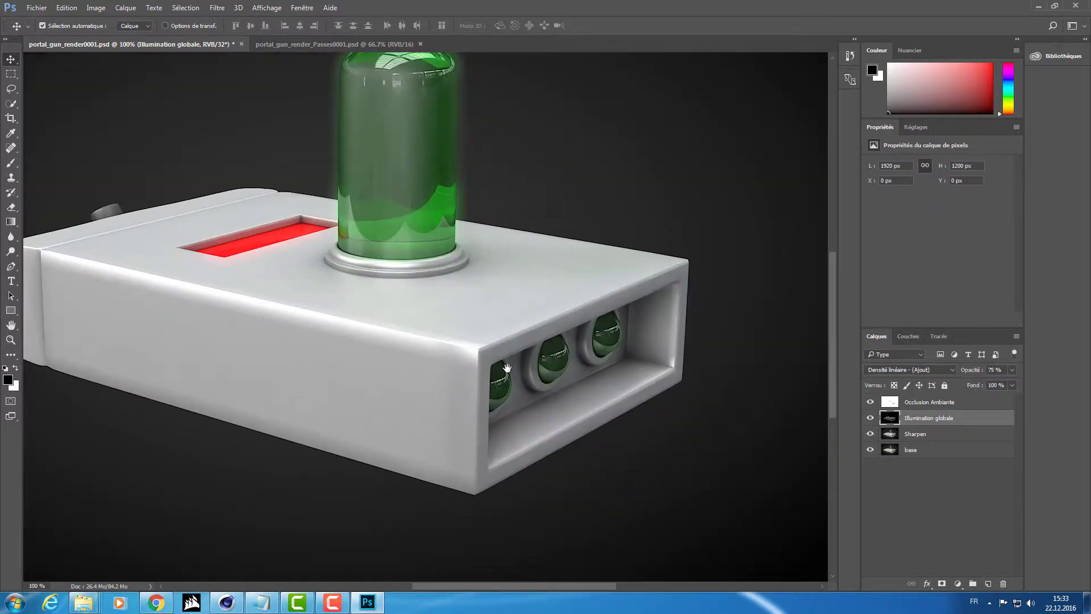
pyautogui.moveTo(424, 382)
pyautogui.mouseDown()
pyautogui.moveTo(475, 382)
pyautogui.moveTo(241, 305)
pyautogui.moveTo(282, 316)
pyautogui.mouseUp()
pyautogui.click(309, 43)
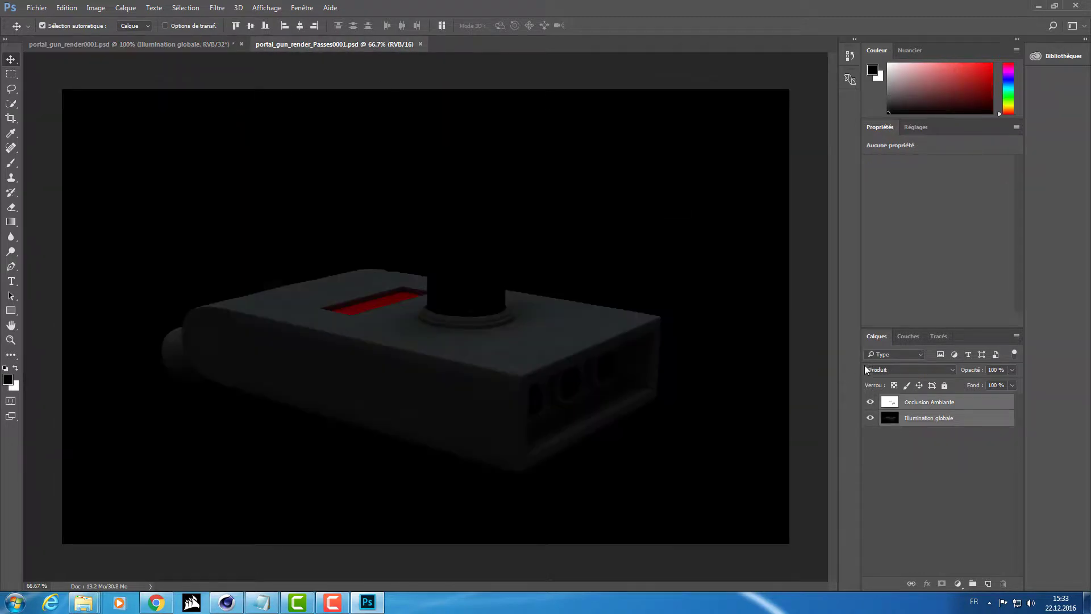
# - Load the Masque d'Objet 2 selection and fill it white on new layer Calque 1
pyautogui.click(908, 336)
pyautogui.click(909, 412)
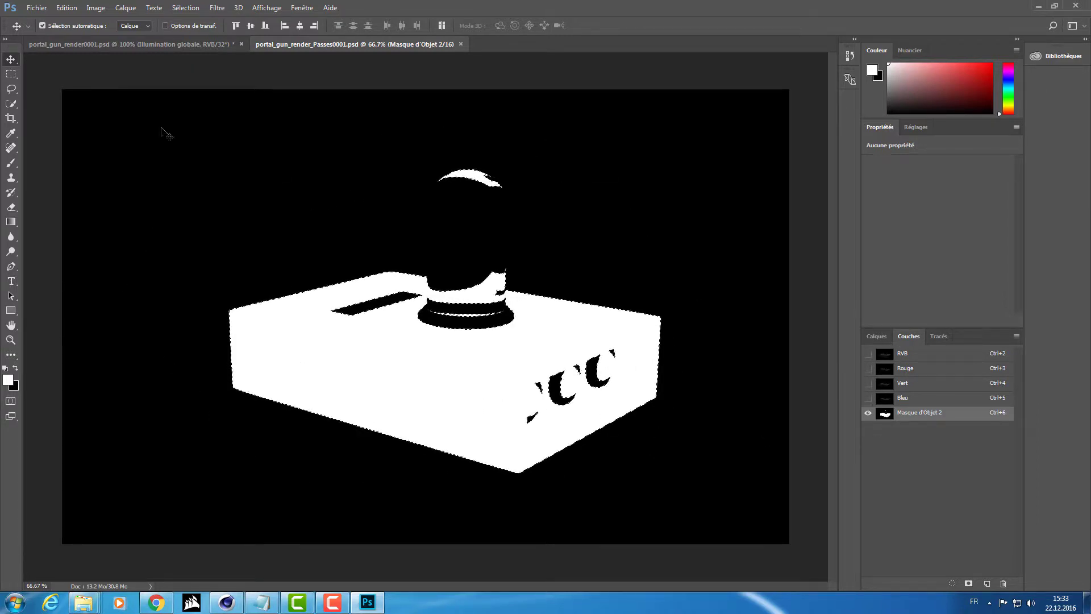
pyautogui.click(873, 336)
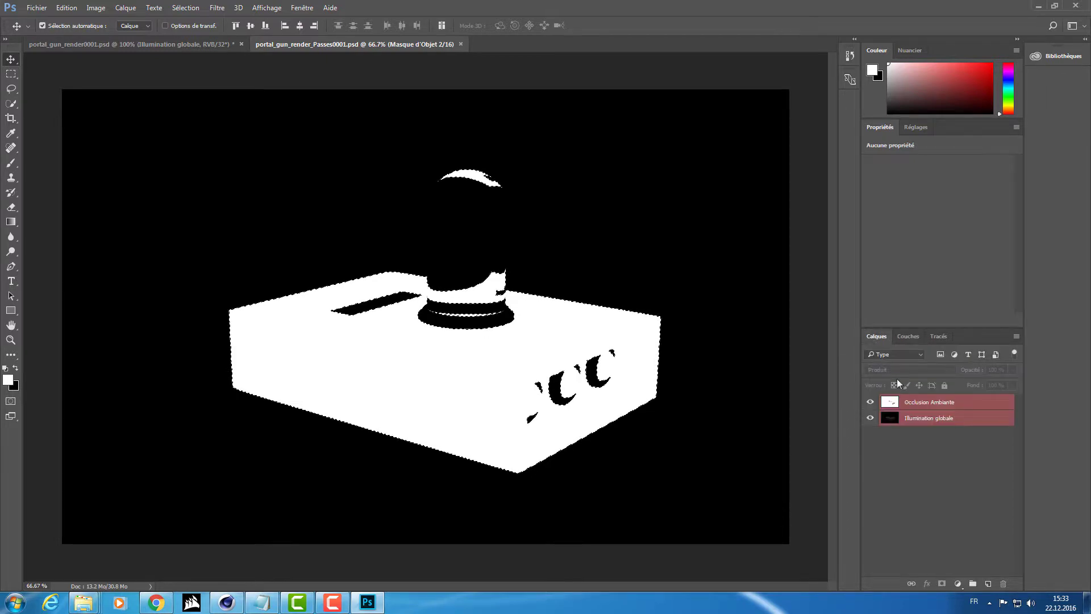
pyautogui.click(988, 583)
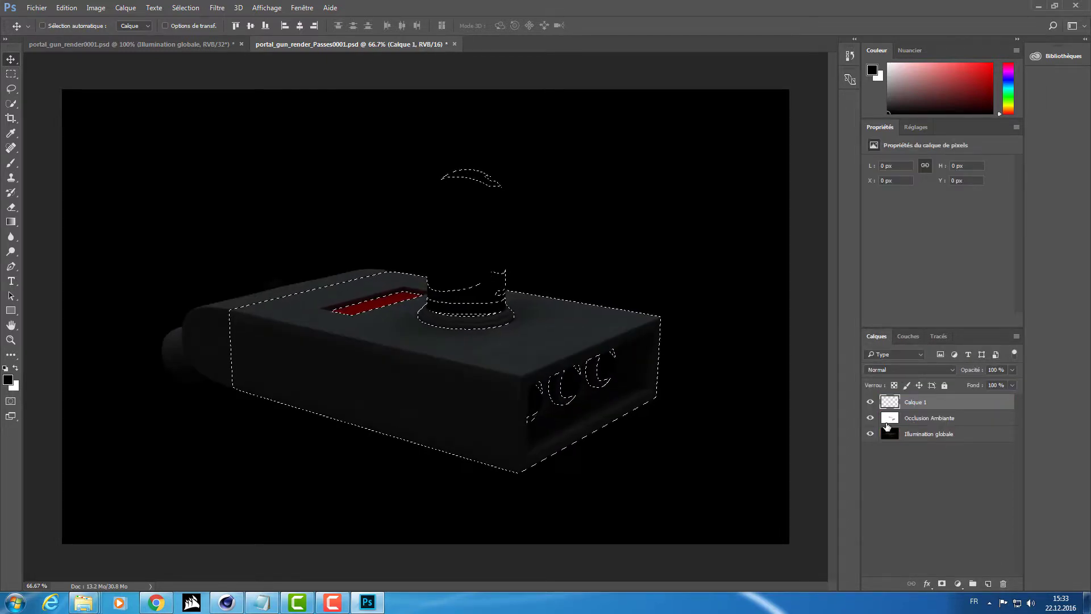
pyautogui.hotkey('ctrl', 'BackSpace')
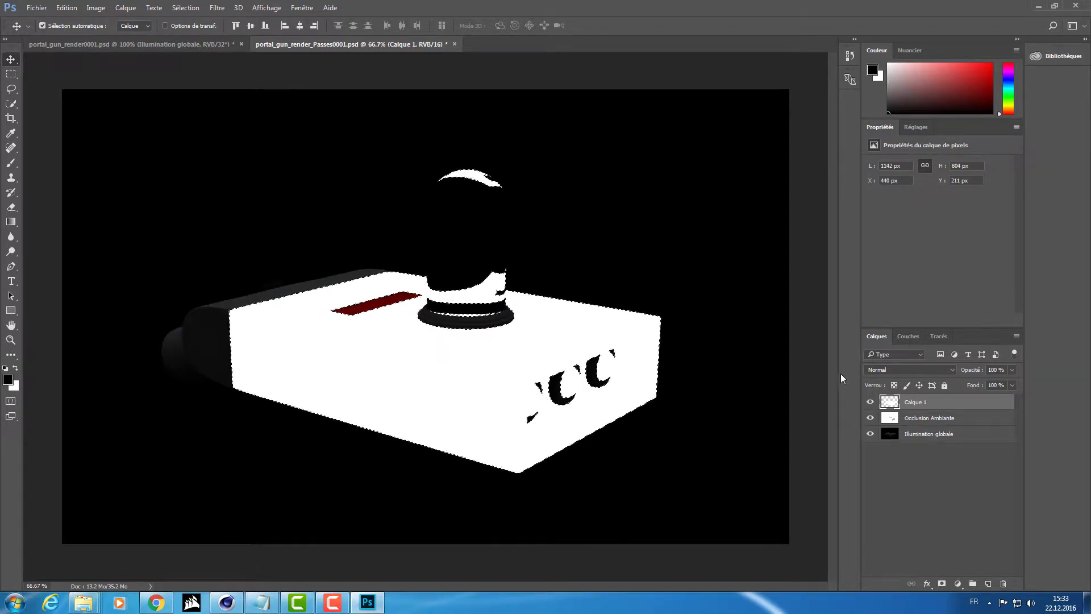
pyautogui.hotkey('ctrl', 'd')
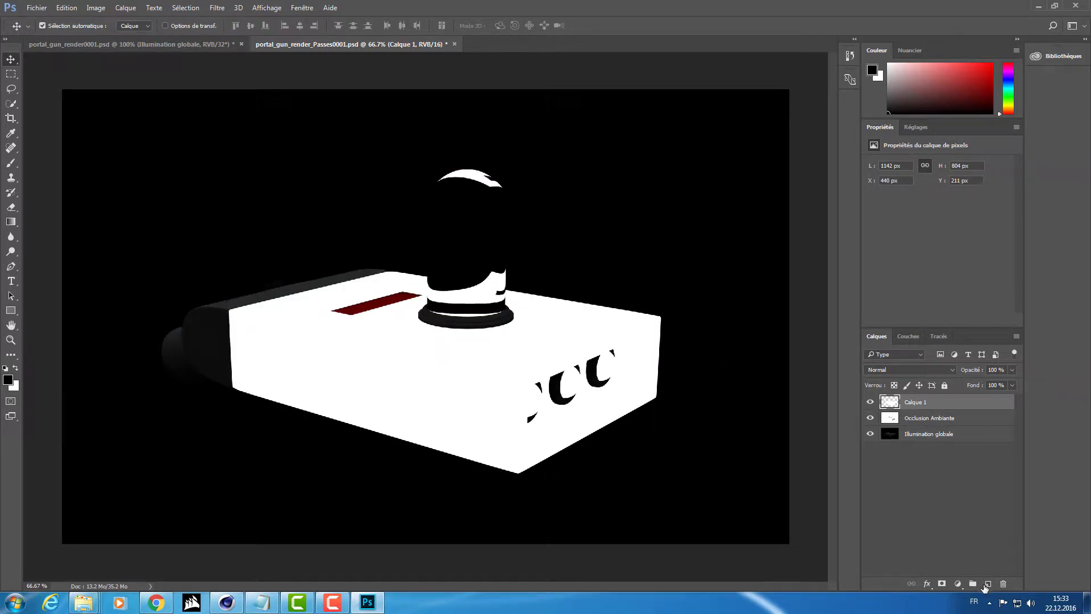
# - Add a black-filled Calque 2 beneath Calque 1, plus a new empty Calque 3
pyautogui.click(986, 584)
pyautogui.moveTo(914, 402); pyautogui.dragTo(909, 419)
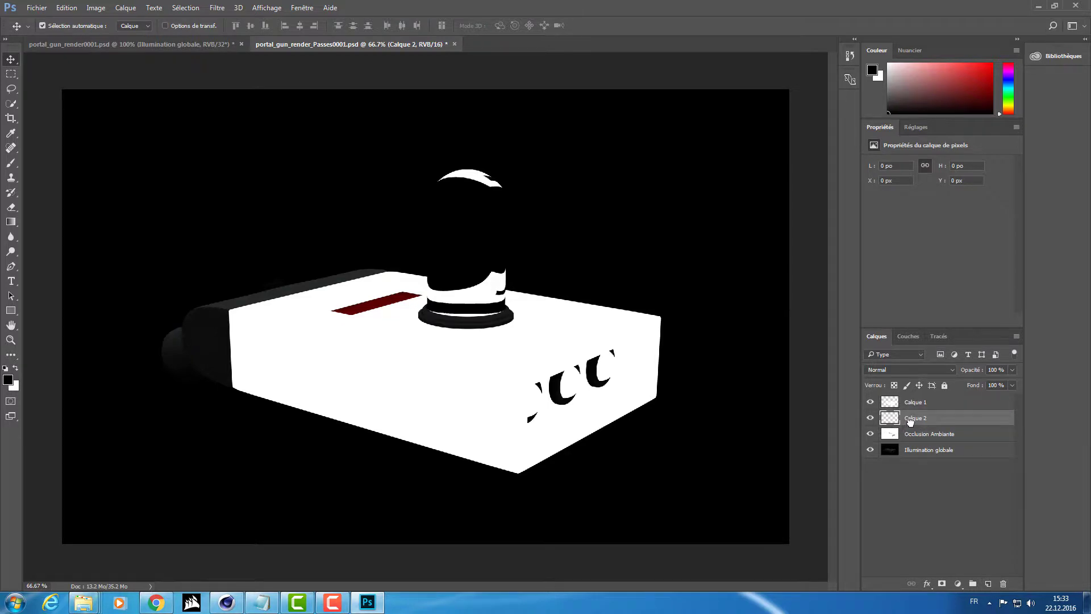
pyautogui.hotkey('alt', 'BackSpace')
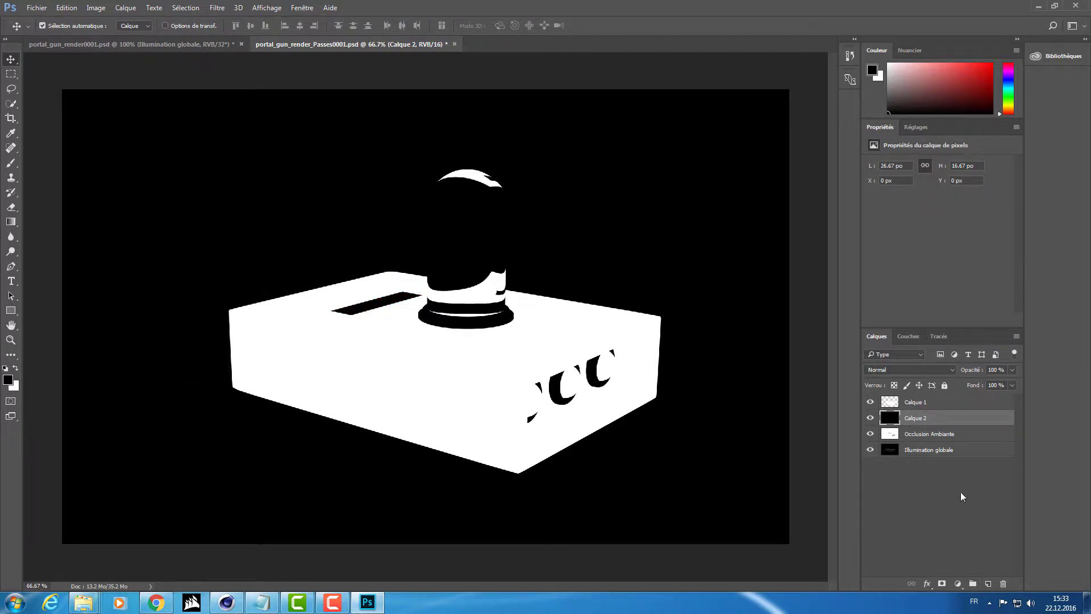
pyautogui.click(988, 583)
# - Hide Calque 1–3 and the pass layers, then add new layer Calque 4
pyautogui.moveTo(870, 433); pyautogui.dragTo(869, 465)
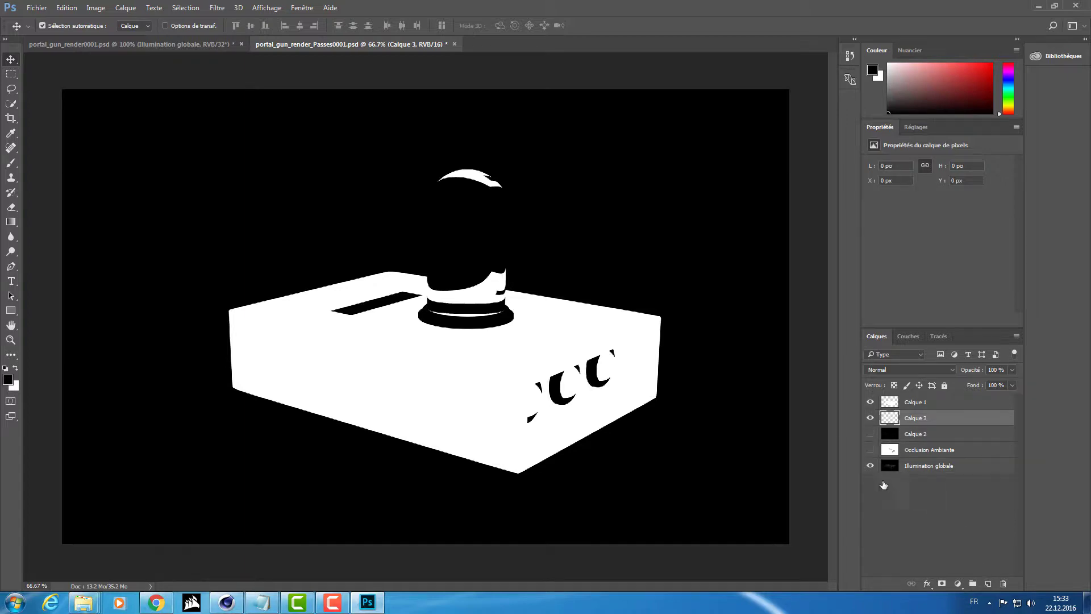
pyautogui.click(869, 419)
pyautogui.click(870, 402)
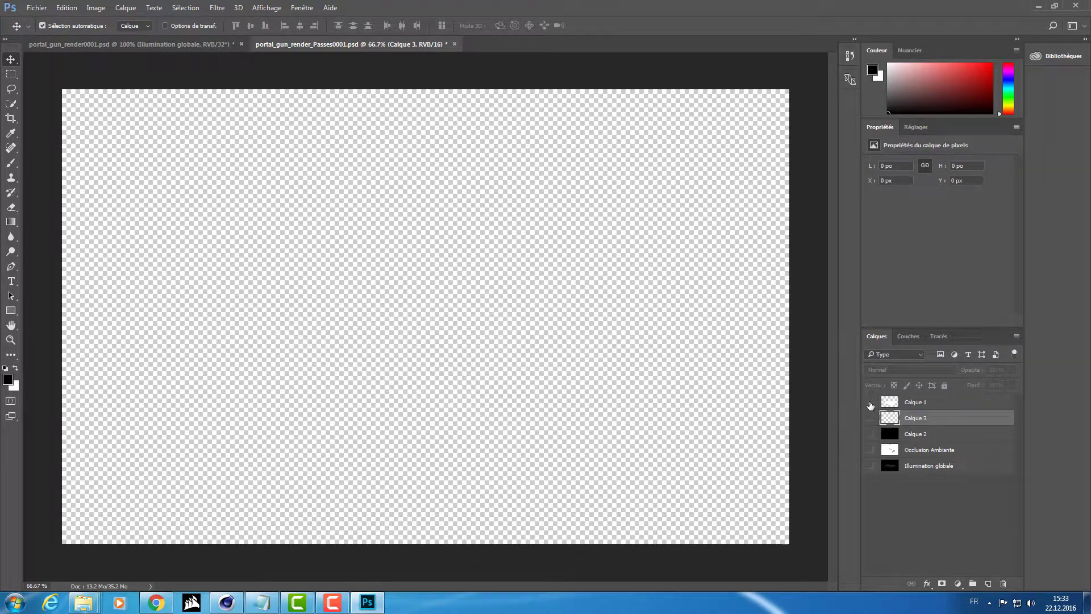
pyautogui.click(890, 404)
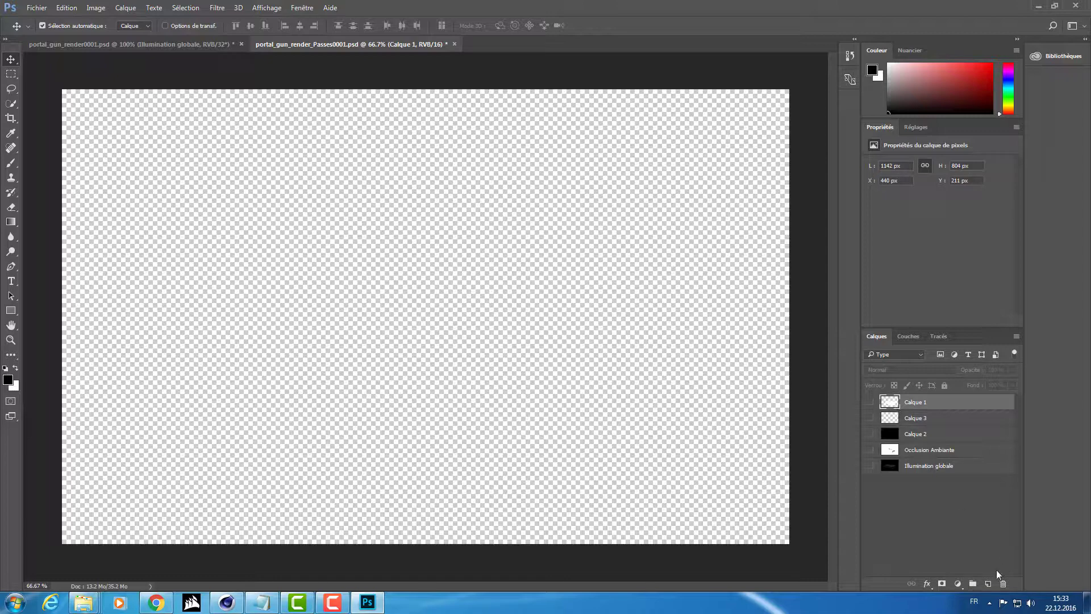
pyautogui.click(988, 583)
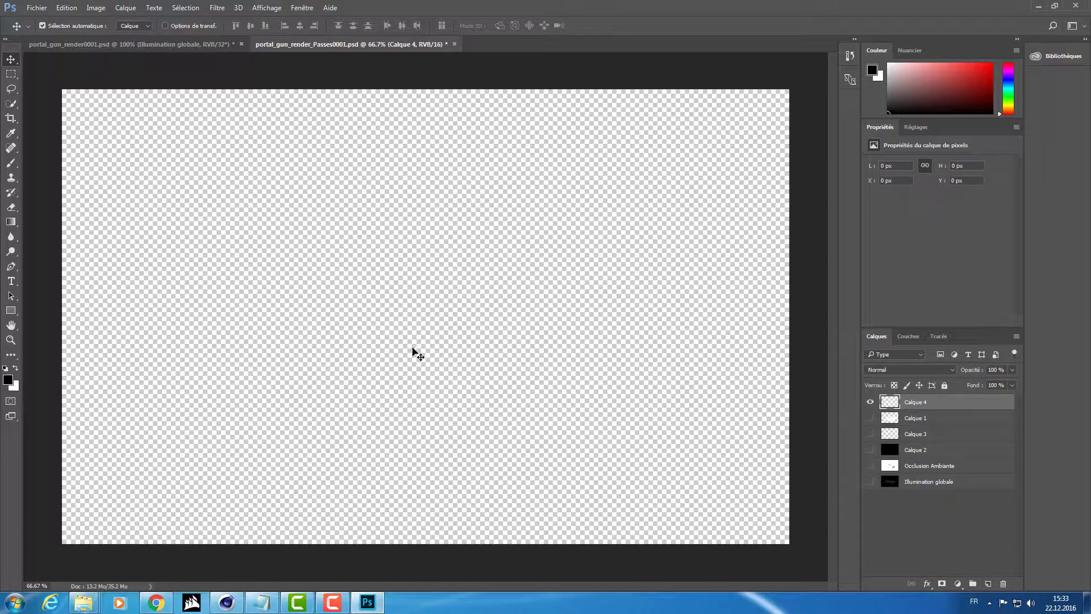
# - Paint black and white test scribbles on Calque 4 with the Brush
pyautogui.press('b')
pyautogui.moveTo(344, 262)
pyautogui.mouseDown()
pyautogui.moveTo(338, 279)
pyautogui.moveTo(415, 309)
pyautogui.mouseUp()
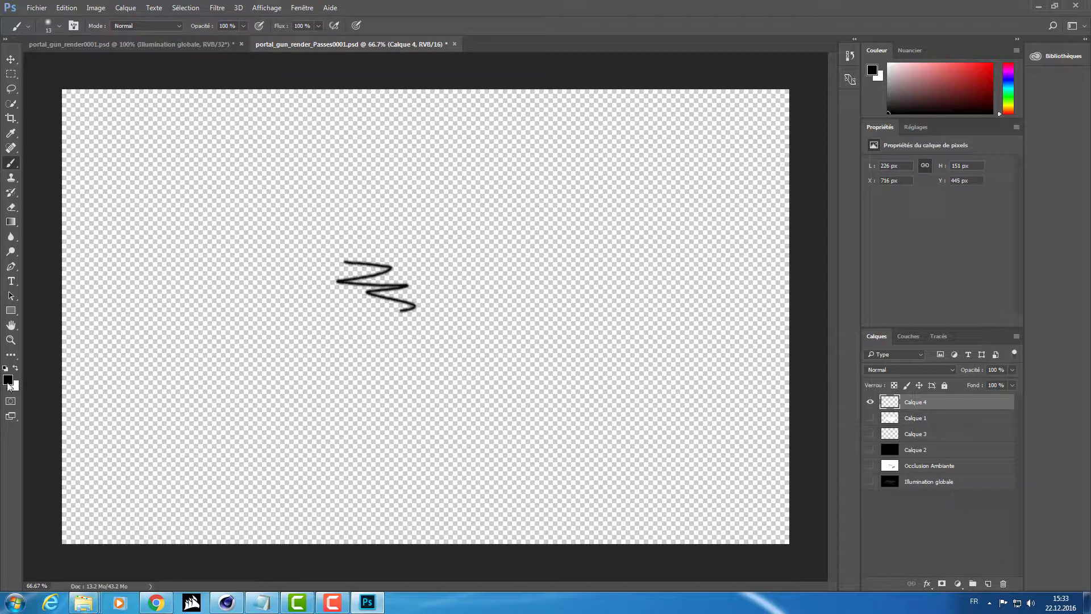
pyautogui.moveTo(354, 346)
pyautogui.mouseDown()
pyautogui.moveTo(392, 357)
pyautogui.moveTo(387, 366)
pyautogui.mouseUp()
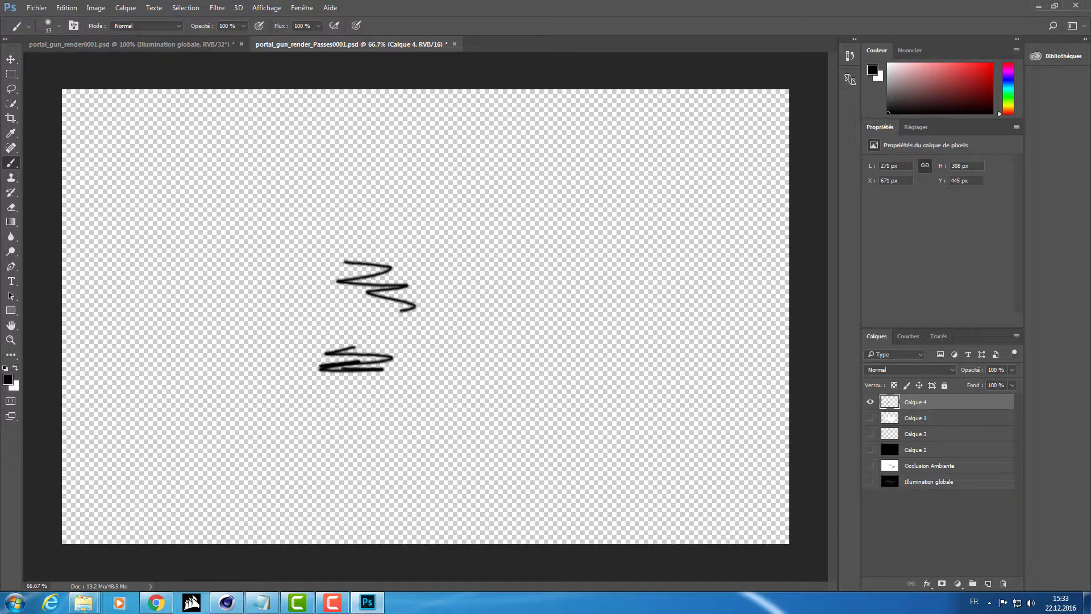
pyautogui.click(16, 368)
pyautogui.moveTo(341, 335)
pyautogui.mouseDown()
pyautogui.moveTo(250, 365)
pyautogui.moveTo(267, 307)
pyautogui.moveTo(401, 375)
pyautogui.mouseUp()
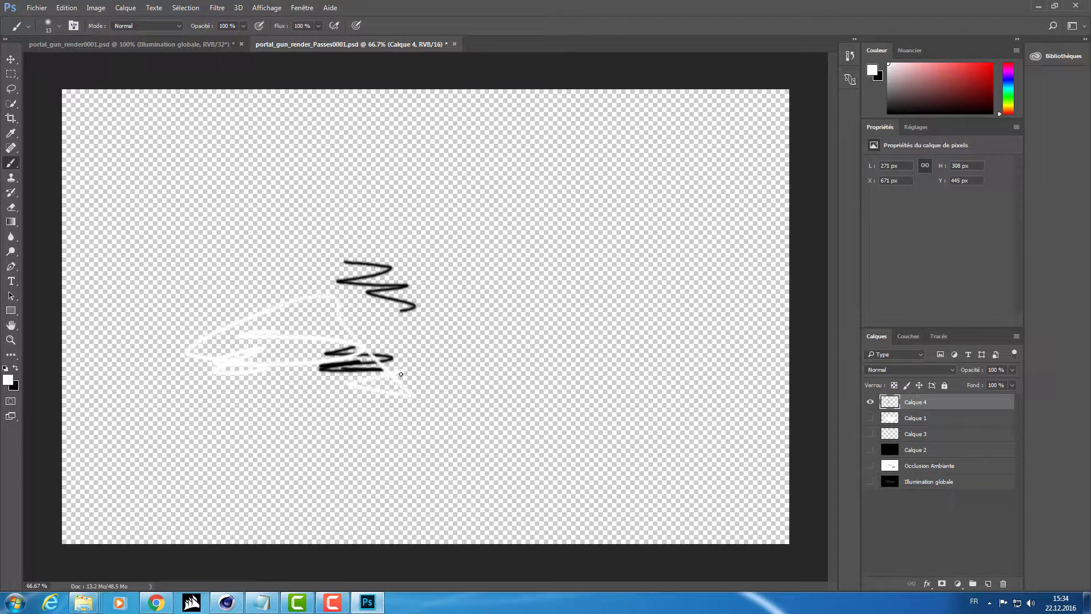
# - Add Calque 5 above Calque 1 and fill it solid red
pyautogui.click(921, 418)
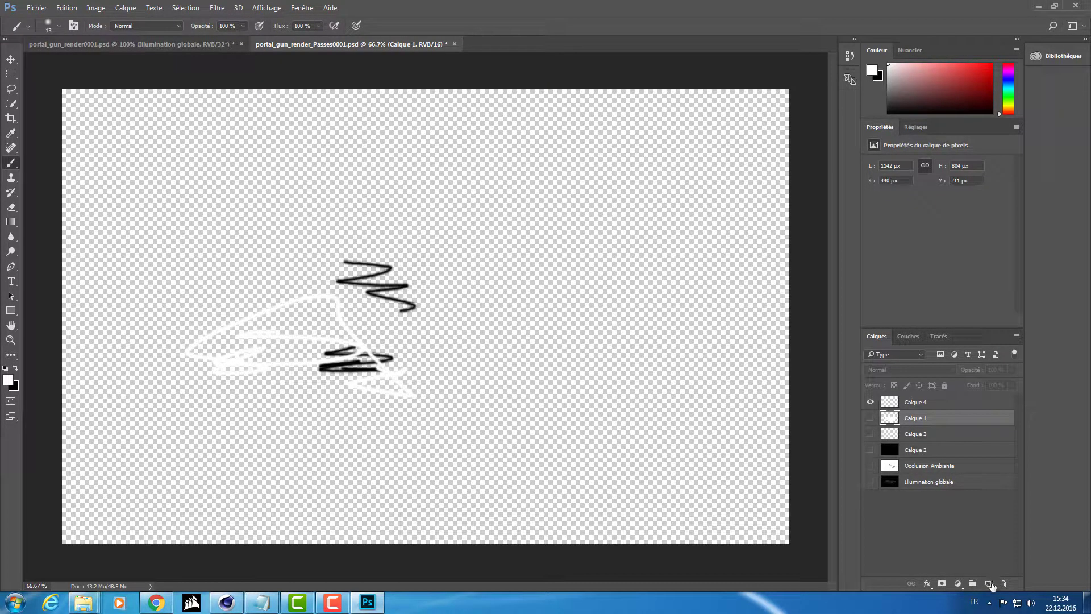
pyautogui.click(988, 583)
pyautogui.click(1012, 78)
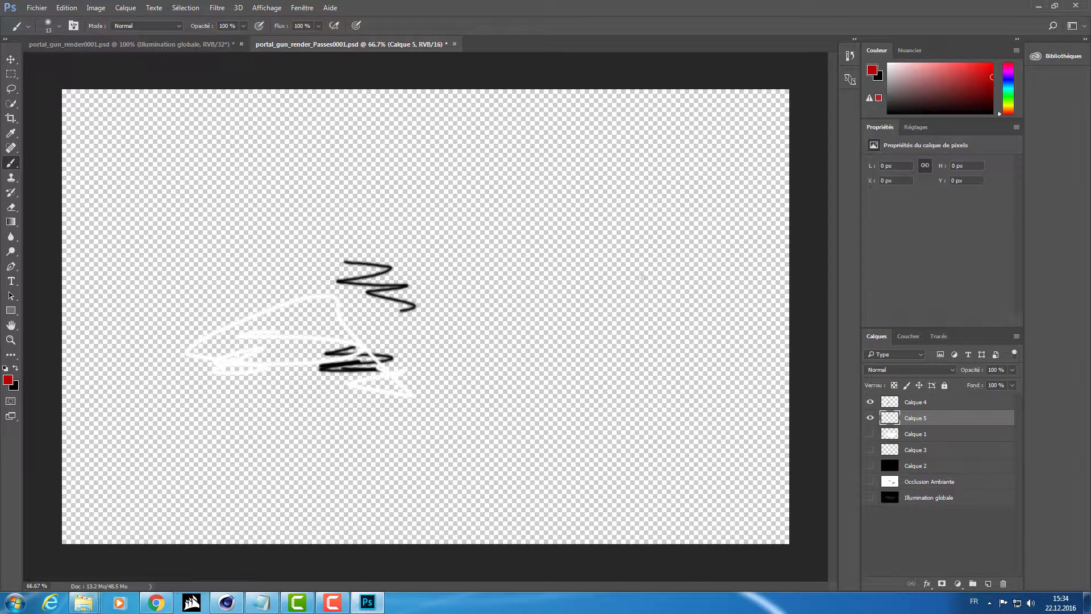
pyautogui.hotkey('ctrl', 'BackSpace')
pyautogui.hotkey('alt', 'BackSpace')
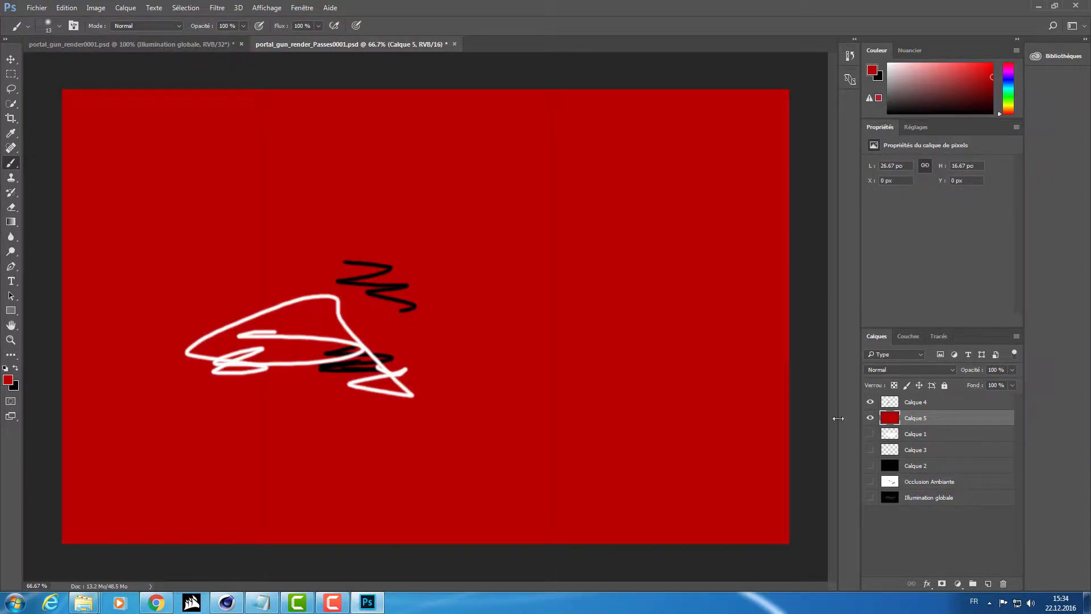
pyautogui.hotkey('alt', ']')
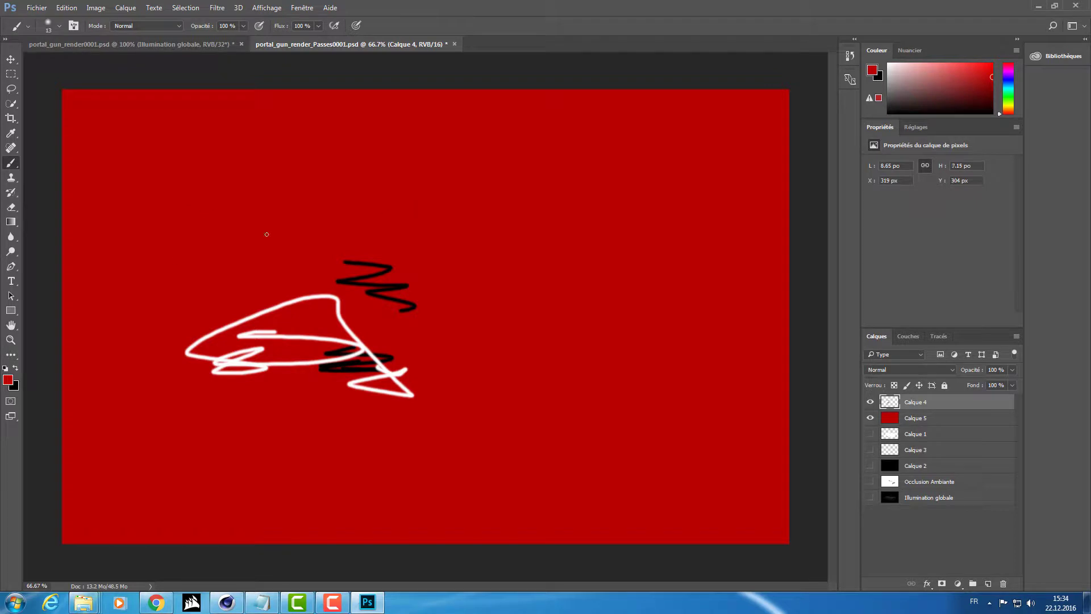
# - Paint further black and white strokes on Calque 4, then fill it solid black
pyautogui.click(6, 368)
pyautogui.moveTo(260, 180); pyautogui.dragTo(497, 192)
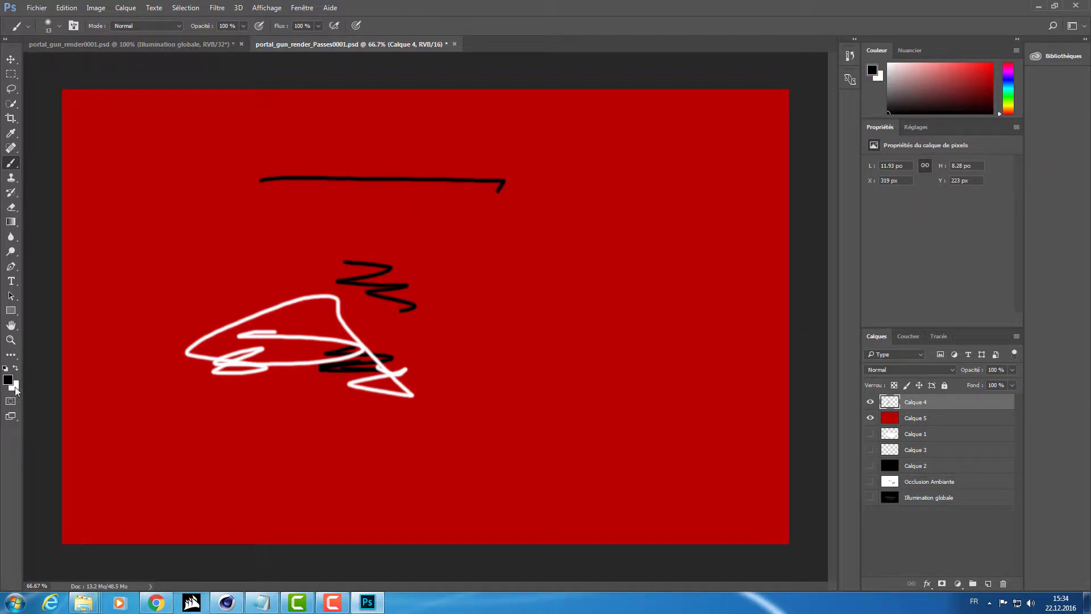
pyautogui.click(15, 386)
pyautogui.click(679, 173)
pyautogui.click(17, 369)
pyautogui.moveTo(214, 216); pyautogui.dragTo(557, 225)
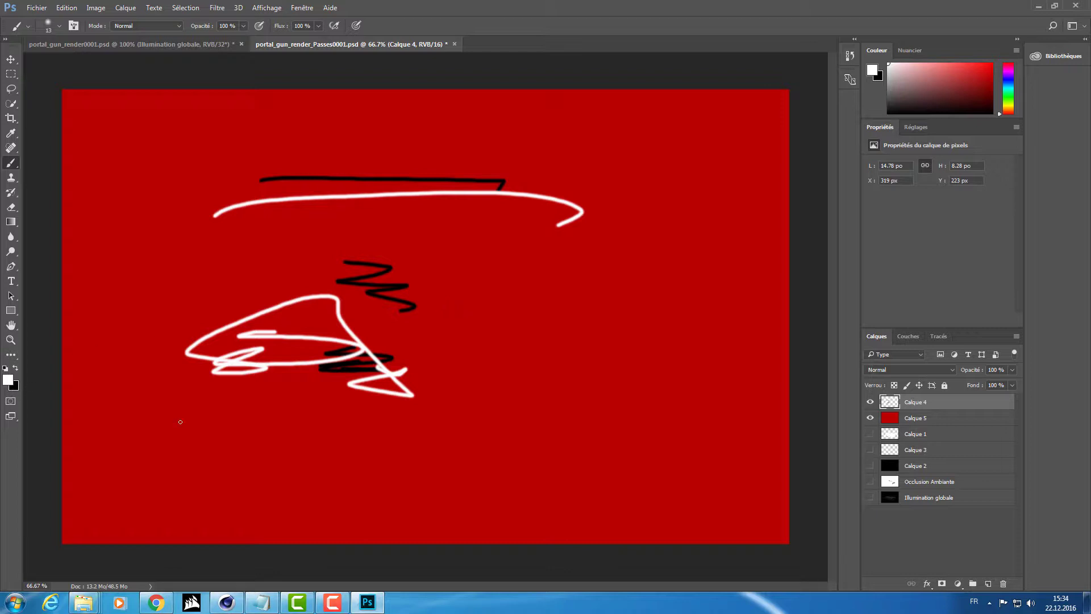
pyautogui.hotkey('ctrl', 'BackSpace')
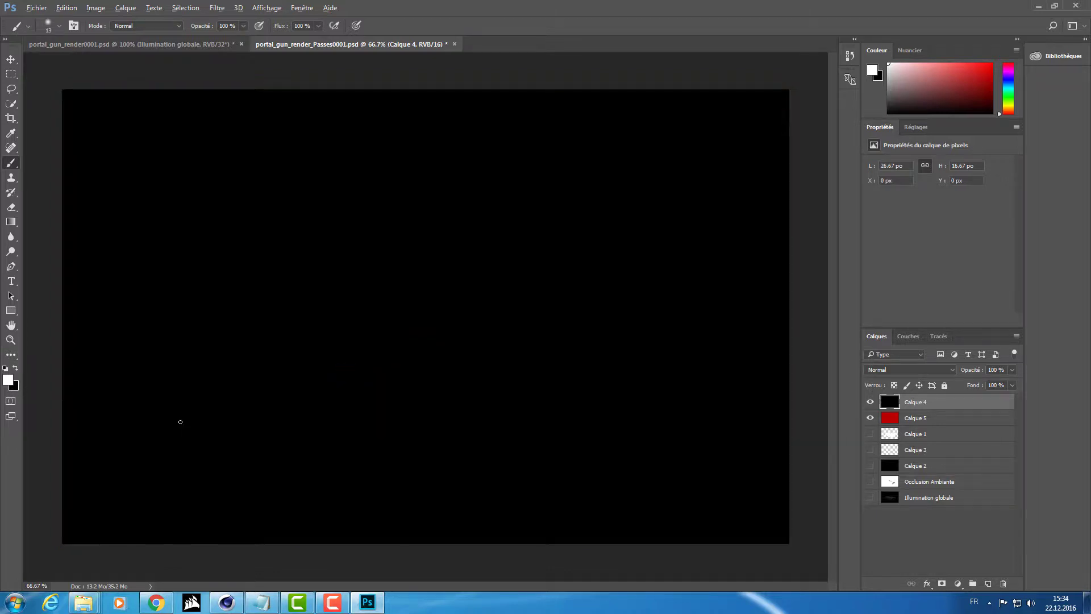
# - Fill Calque 4 white, add a layer mask, and test a gradient and a black brush stroke on it
pyautogui.hotkey('alt', 'BackSpace')
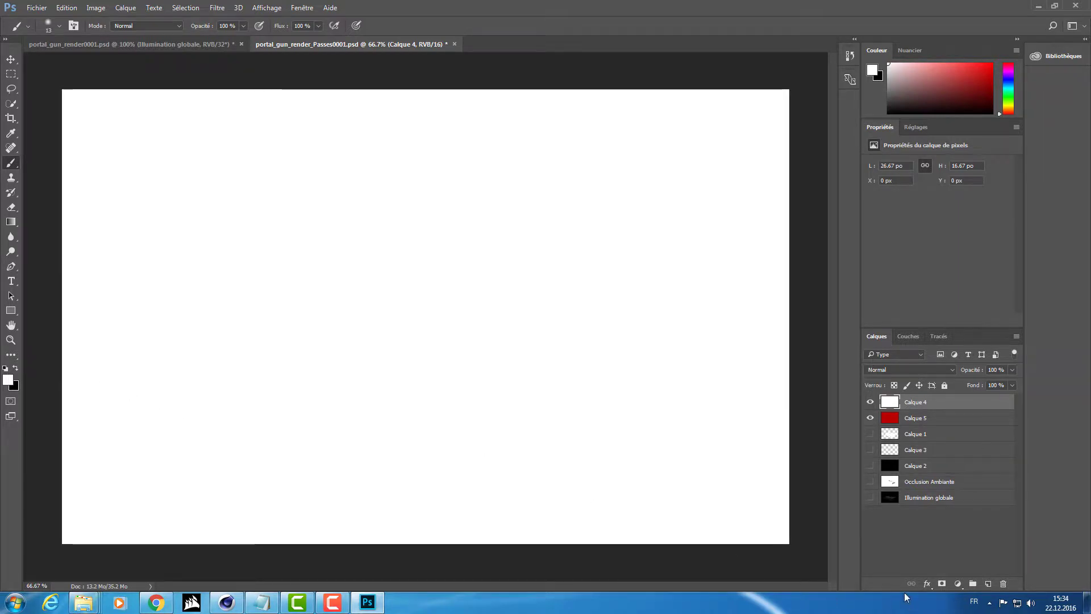
pyautogui.click(941, 584)
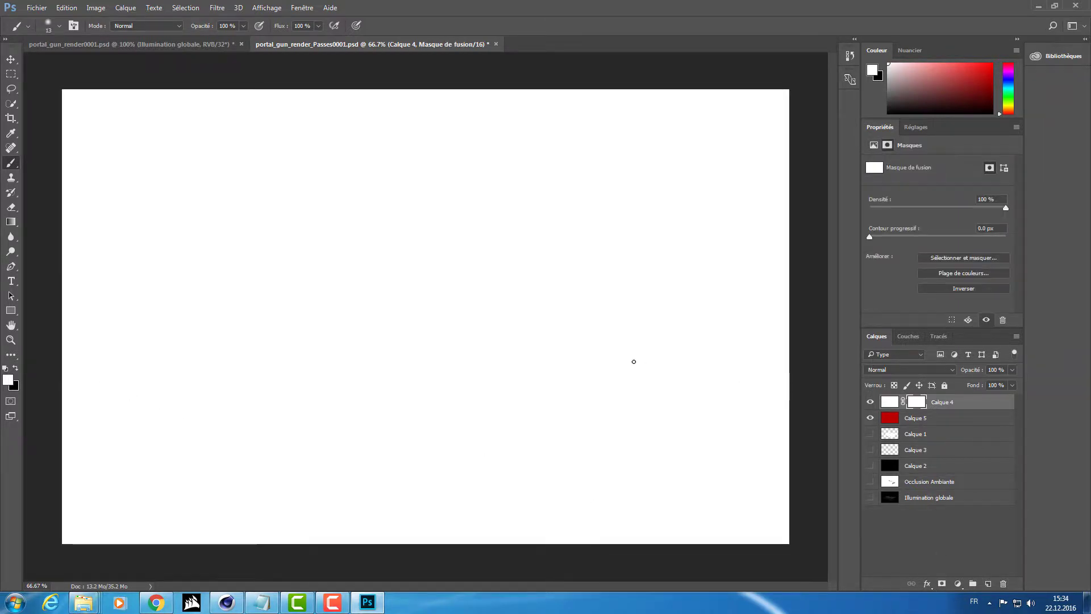
pyautogui.press('g')
pyautogui.moveTo(336, 256); pyautogui.dragTo(447, 259)
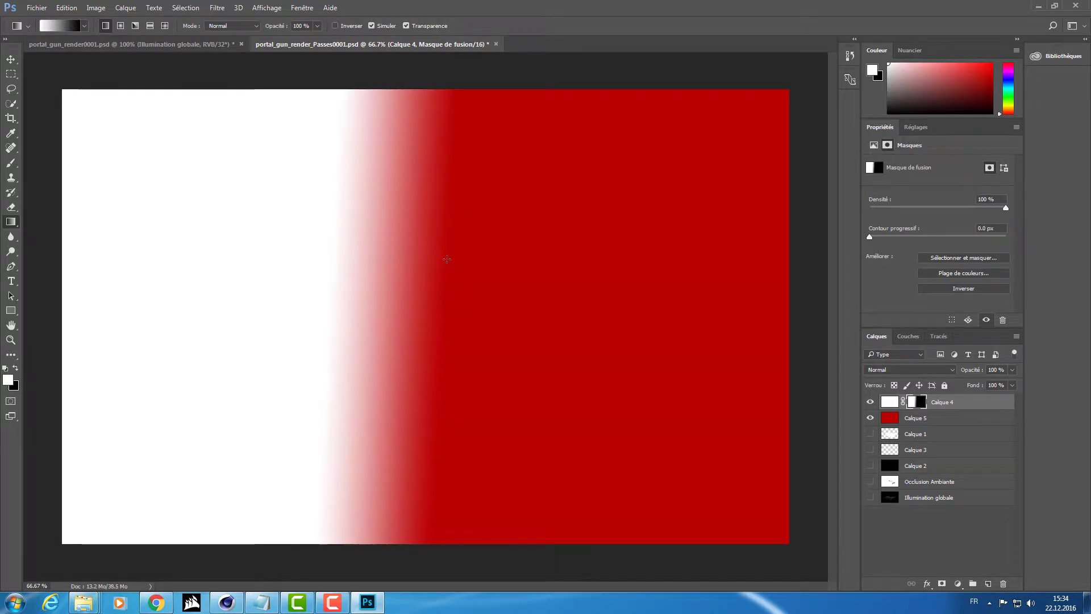
pyautogui.hotkey('ctrl', 'z')
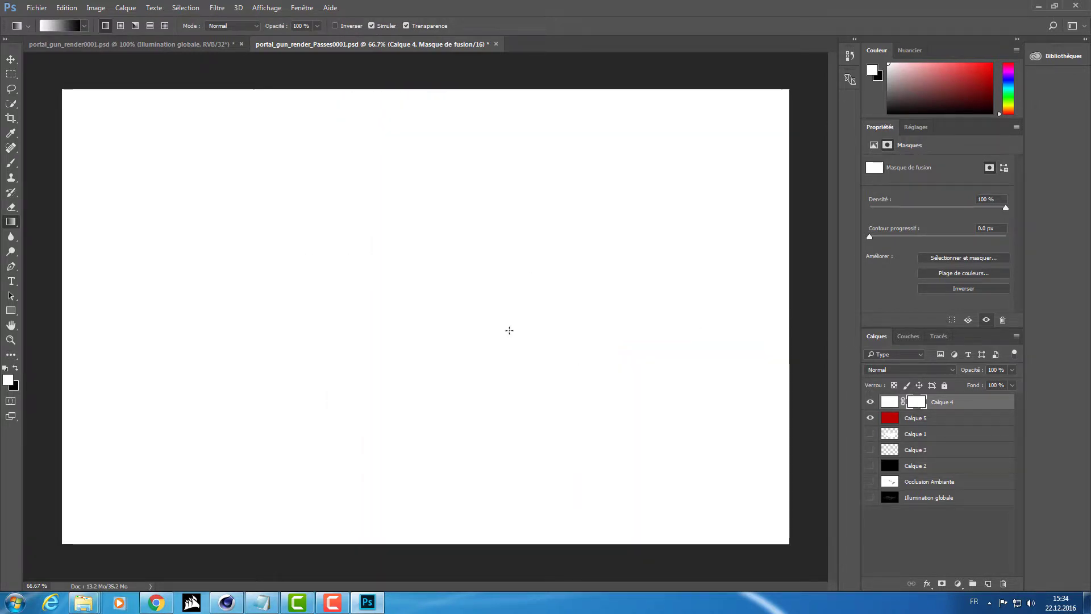
pyautogui.press('b')
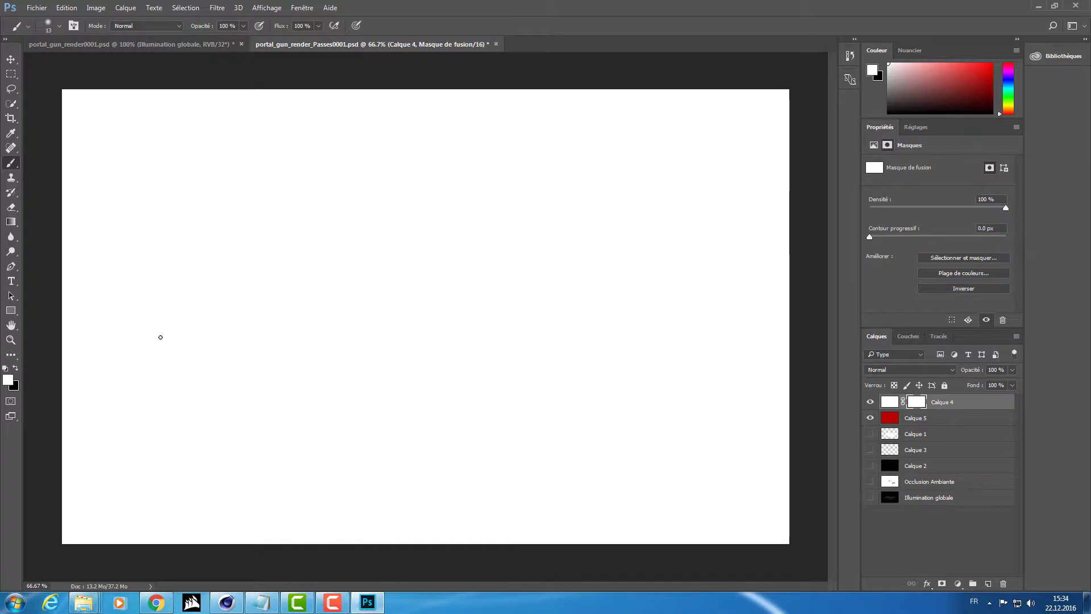
pyautogui.press('x')
pyautogui.moveTo(236, 244)
pyautogui.mouseDown()
pyautogui.moveTo(538, 383)
pyautogui.moveTo(679, 464)
pyautogui.mouseUp()
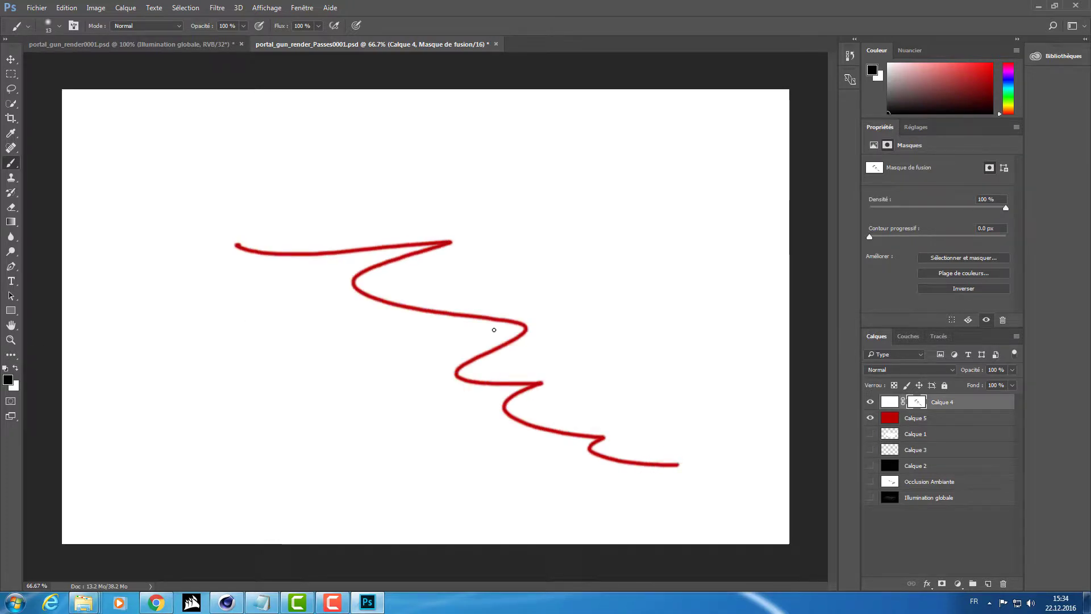
# - Toggle Calque 4's mask between white and black, leaving it black so red Calque 5 shows
pyautogui.hotkey('ctrl', 'BackSpace')
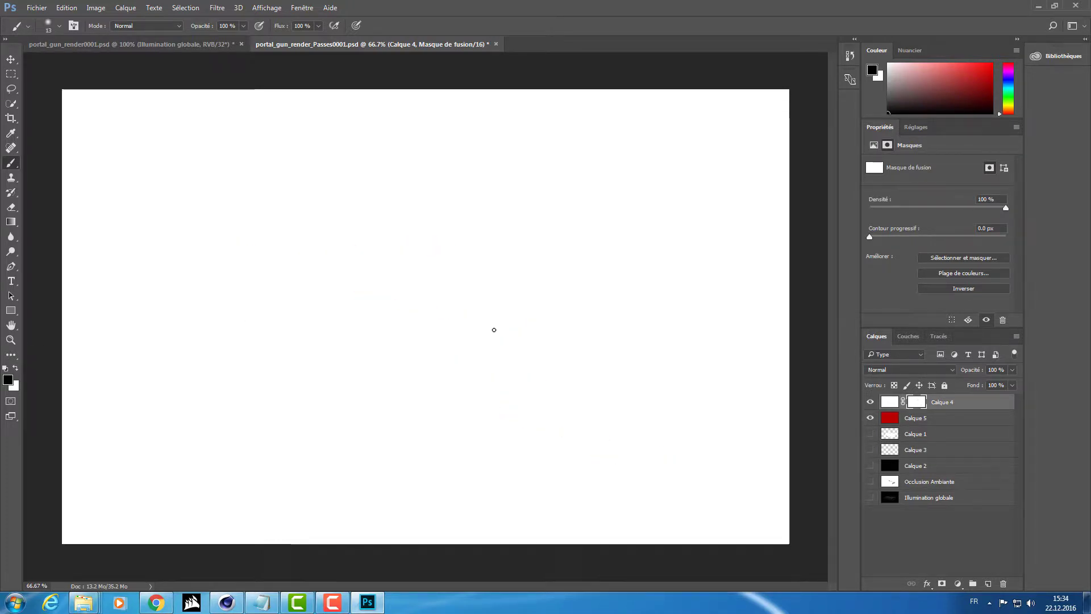
pyautogui.hotkey('alt', 'BackSpace')
pyautogui.hotkey('ctrl', 'BackSpace')
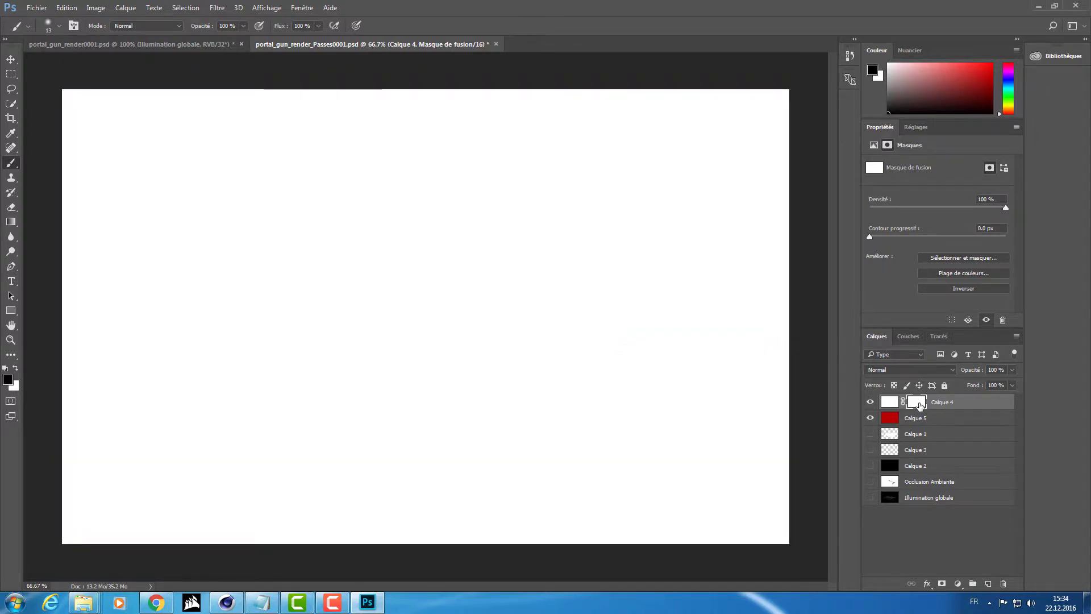
pyautogui.hotkey('alt', 'BackSpace')
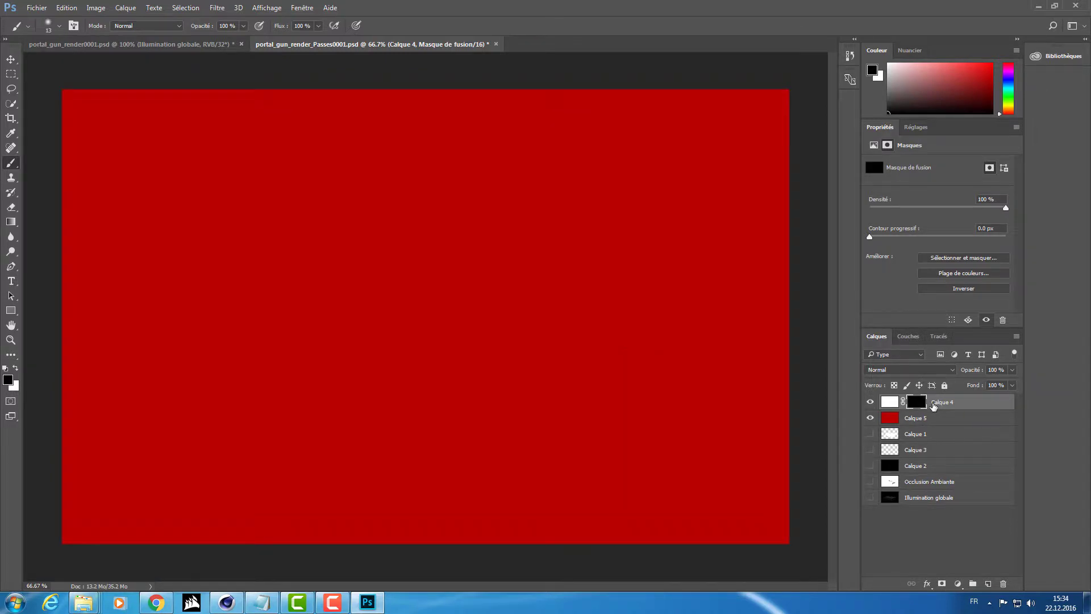
pyautogui.hotkey('ctrl', 'BackSpace')
pyautogui.hotkey('alt', 'BackSpace')
pyautogui.hotkey('ctrl', 'BackSpace')
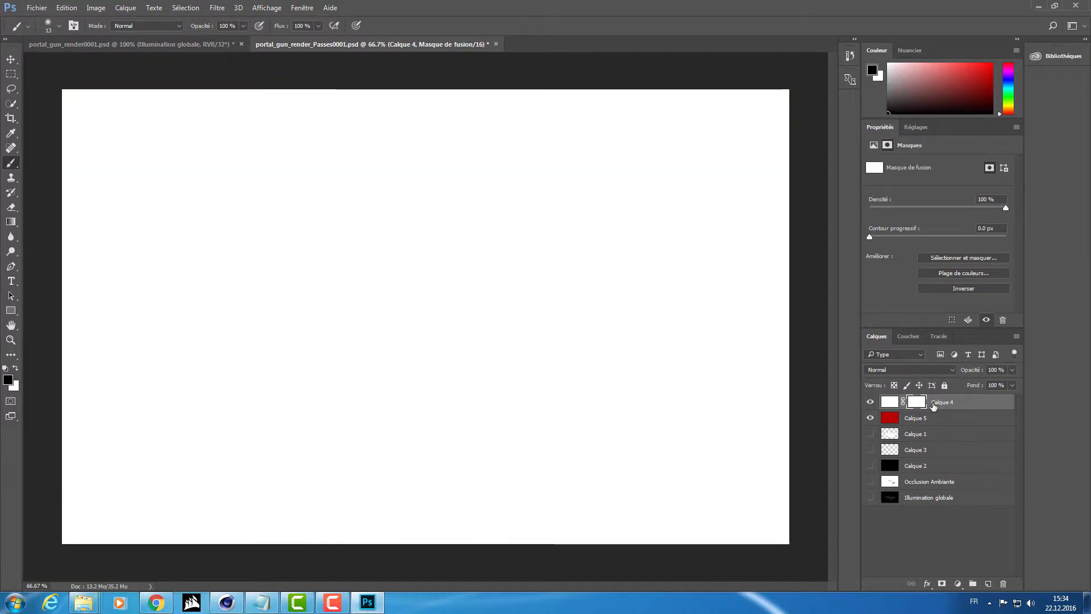
pyautogui.hotkey('alt', 'BackSpace')
pyautogui.hotkey('ctrl', 'BackSpace')
pyautogui.hotkey('alt', 'BackSpace')
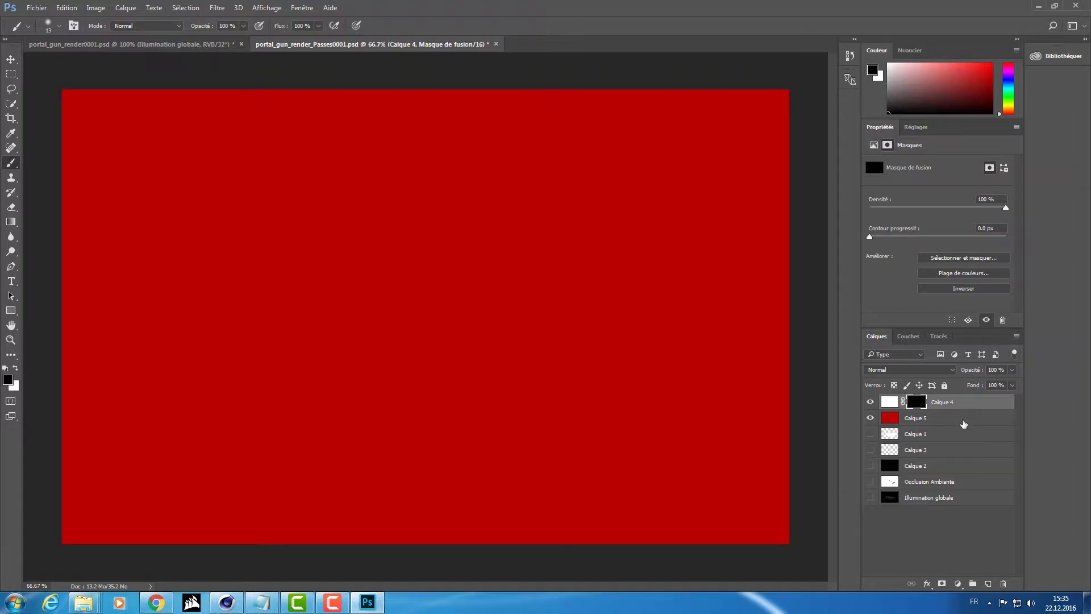
# - Delete Calque 4 and 5, show Calque 1 and Calque 3, and fill Calque 3 black
pyautogui.keyDown('shift'); pyautogui.click(963, 421); pyautogui.keyUp('shift')
pyautogui.press('Delete')
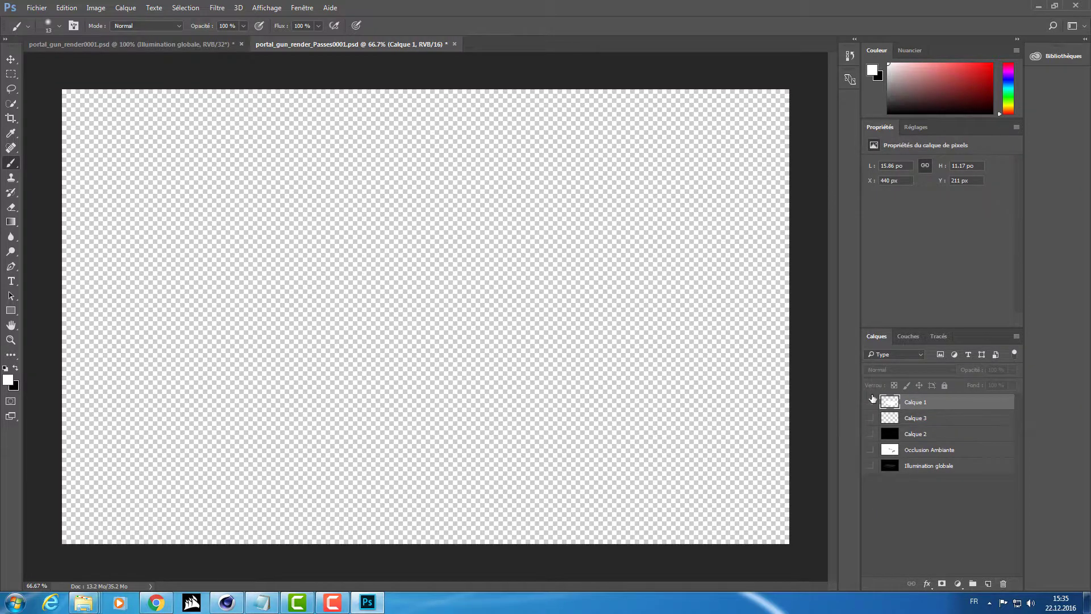
pyautogui.click(869, 401)
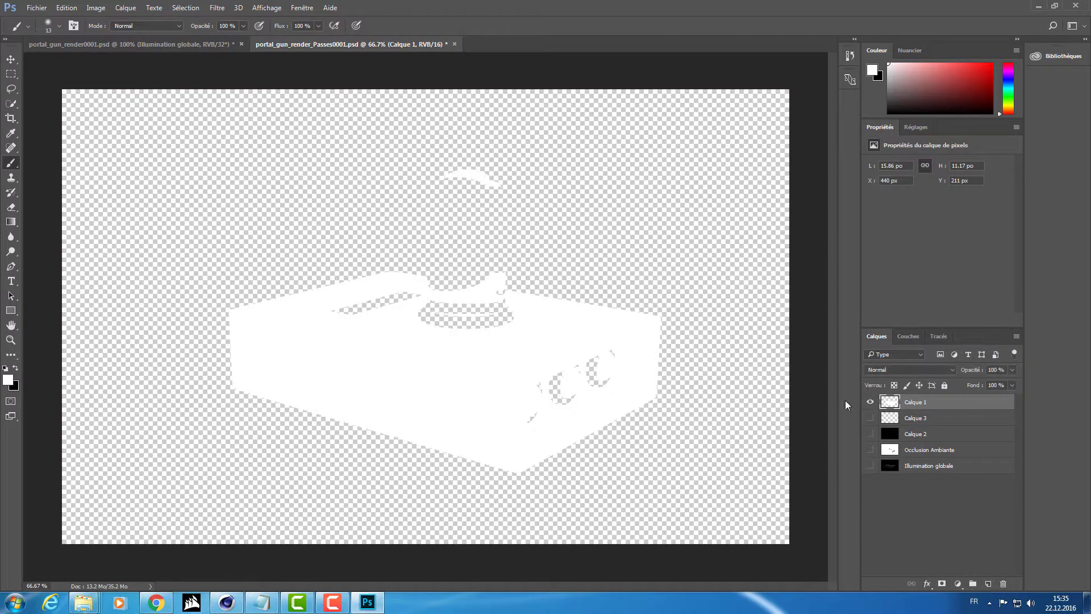
pyautogui.click(870, 417)
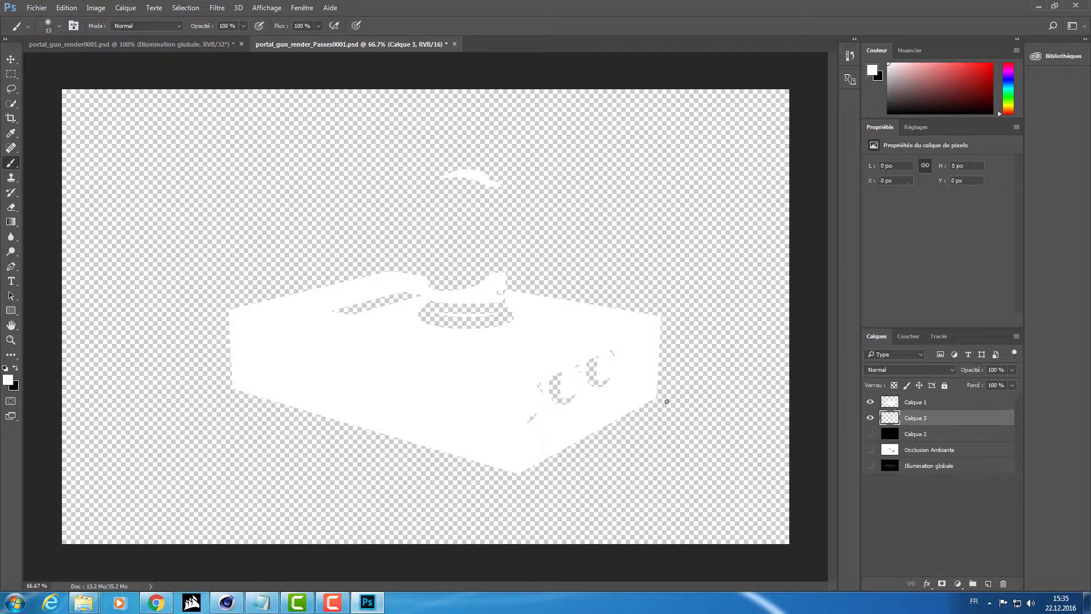
pyautogui.hotkey('ctrl', 'BackSpace')
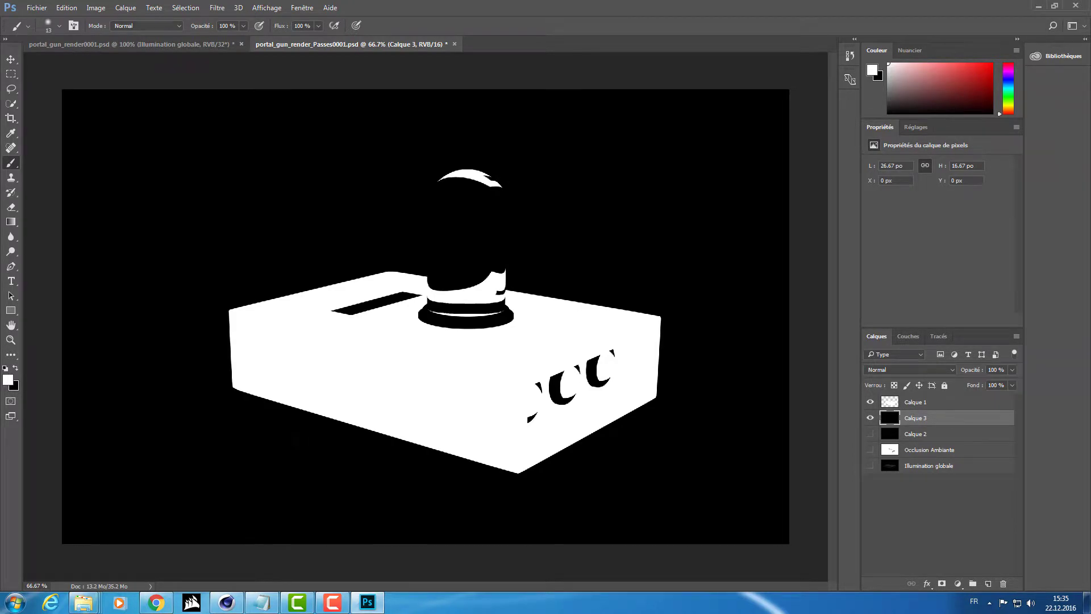
pyautogui.keyDown('shift'); pyautogui.click(941, 406); pyautogui.keyUp('shift')
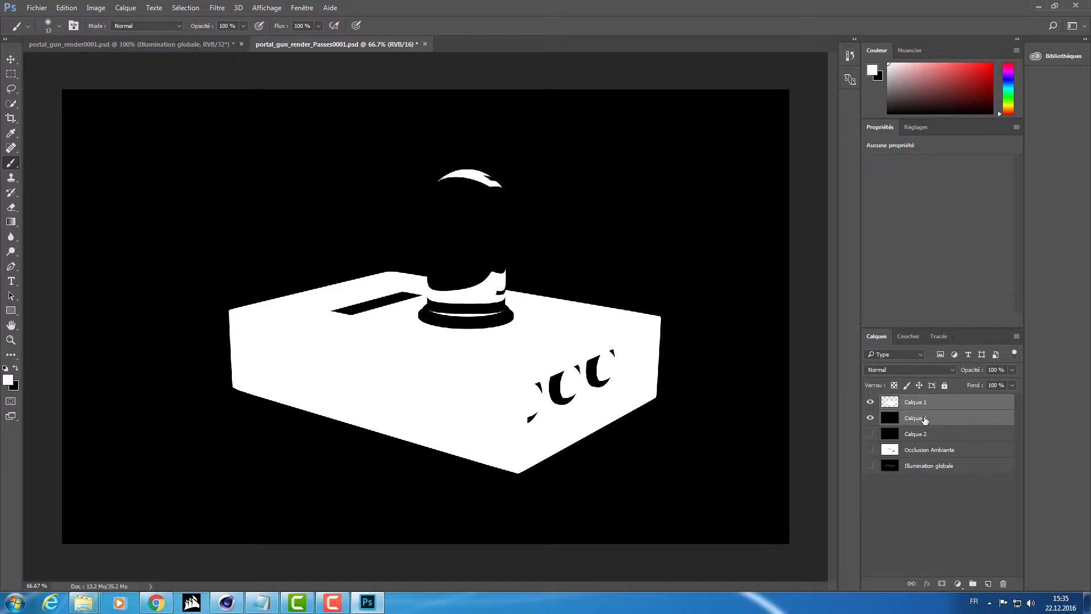
pyautogui.click(923, 404)
# - Put Calque 1 and Calque 3 into a new group named Buffer
pyautogui.rightClick(932, 402)
pyautogui.press('Escape')
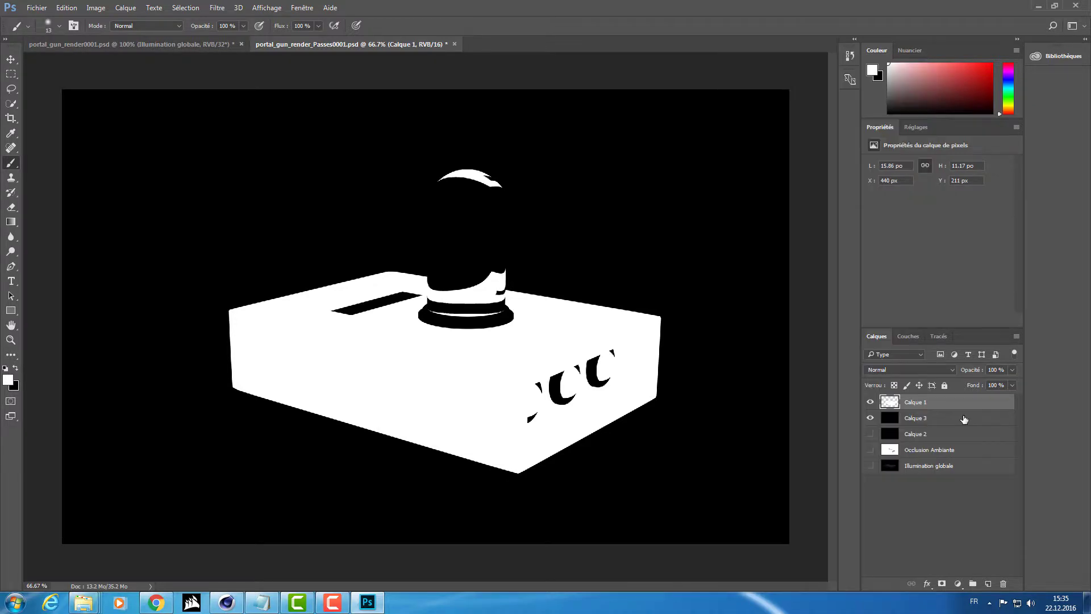
pyautogui.rightClick(938, 405)
pyautogui.press('Escape')
pyautogui.keyDown('shift'); pyautogui.click(942, 421); pyautogui.keyUp('shift')
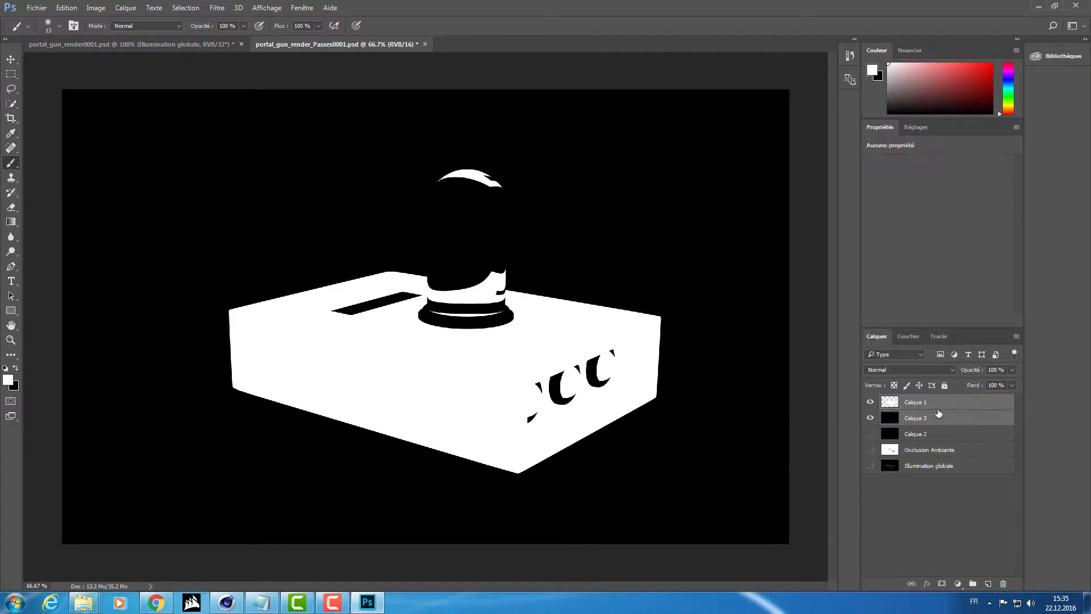
pyautogui.moveTo(942, 419)
pyautogui.mouseDown()
pyautogui.moveTo(982, 587)
pyautogui.moveTo(973, 584)
pyautogui.mouseUp()
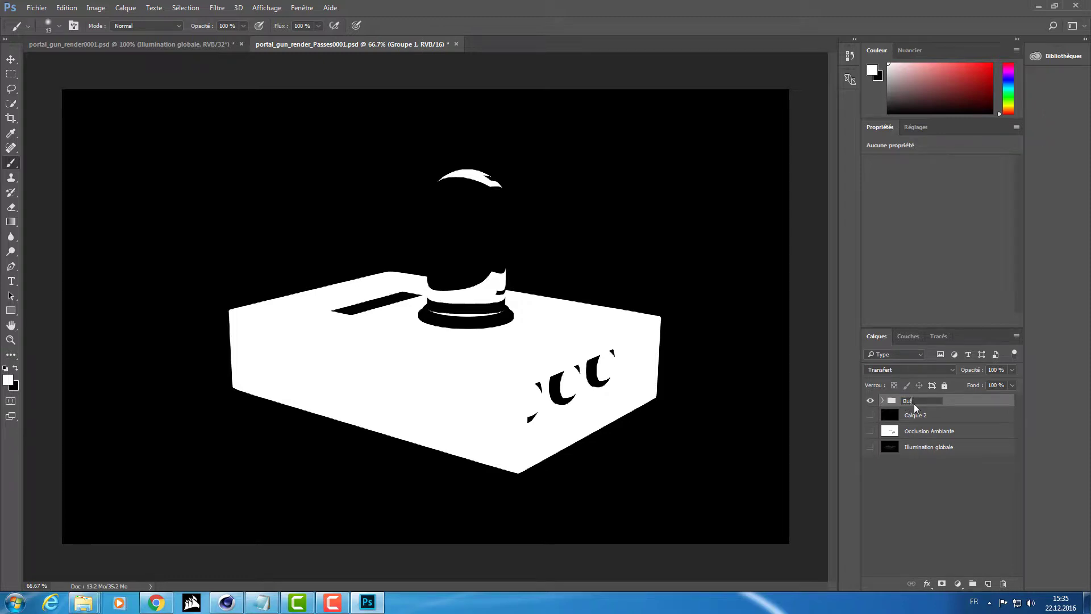
pyautogui.write('fer')
pyautogui.press('Return')
# - Choose Dupliquer le groupe for the Buffer group
pyautogui.rightClick(956, 402)
pyautogui.click(968, 402)
pyautogui.rightClick(952, 403)
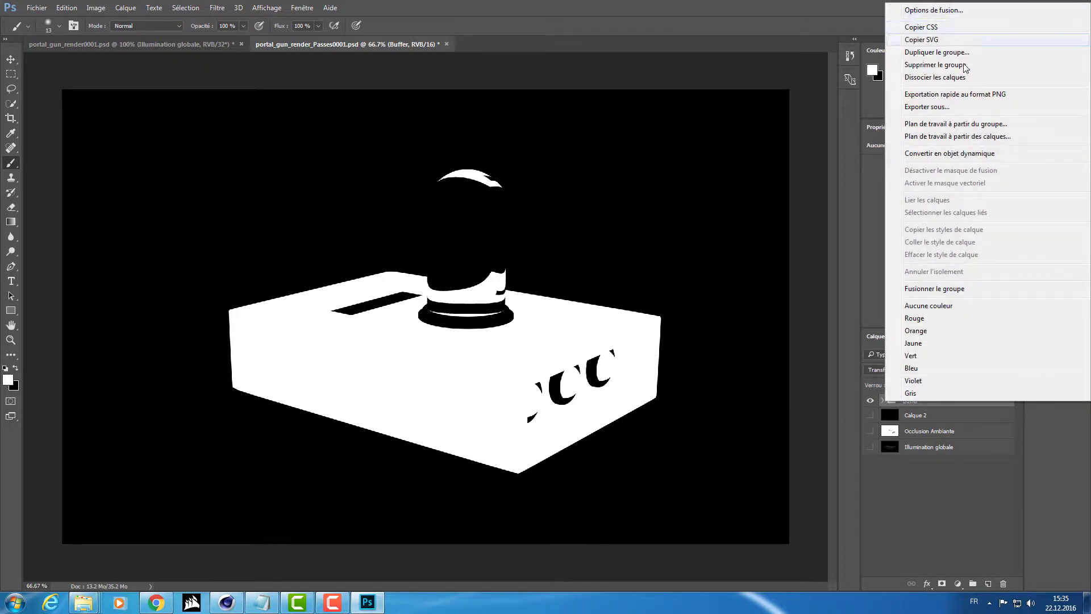
pyautogui.click(943, 52)
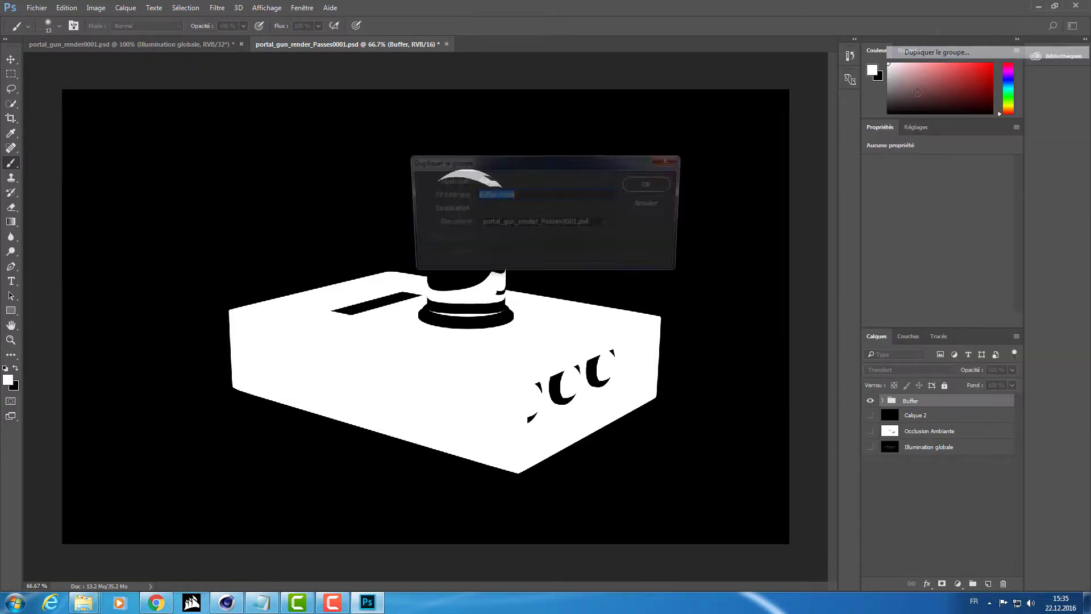
# - Duplicate the Buffer group into portal_gun_render0001.psd
pyautogui.click(520, 226)
pyautogui.click(517, 239)
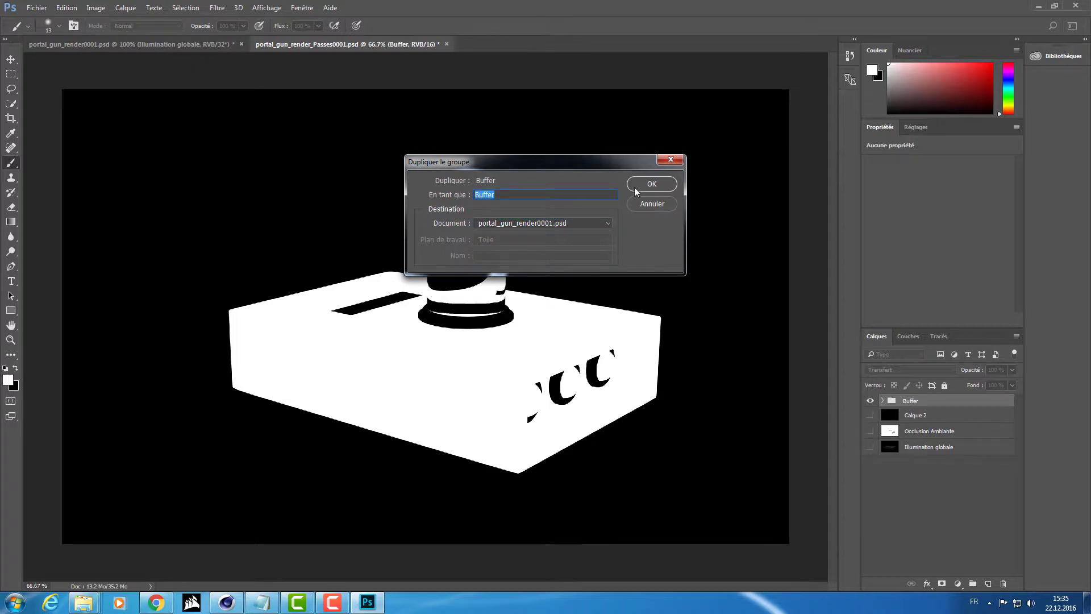
pyautogui.click(651, 184)
pyautogui.click(160, 44)
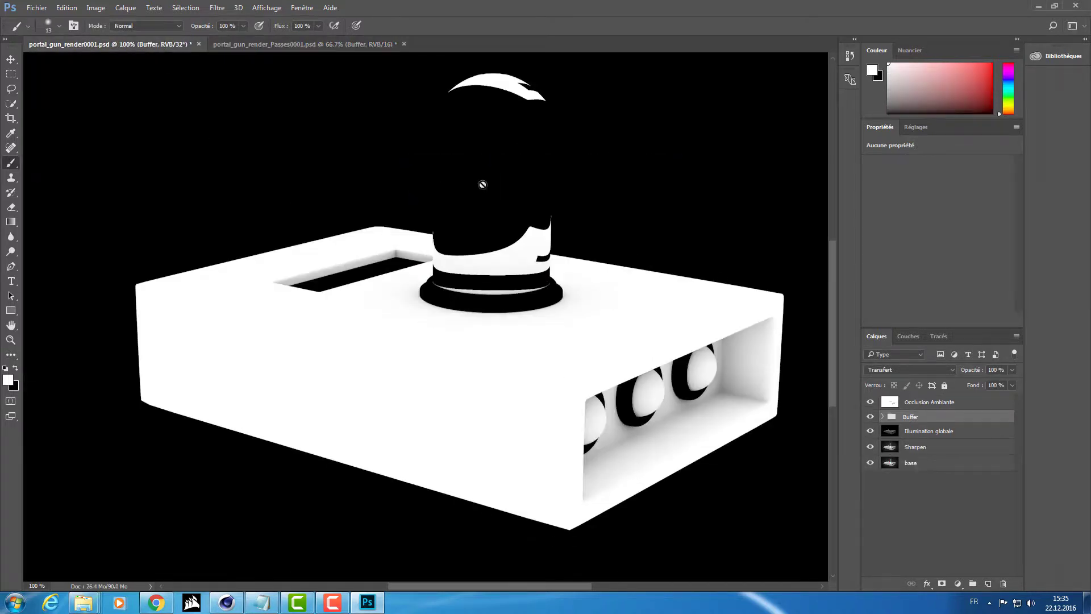
# - Expand Buffer in the render file and load Calque 1's white areas as a selection
pyautogui.scroll(-2, 477, 243)
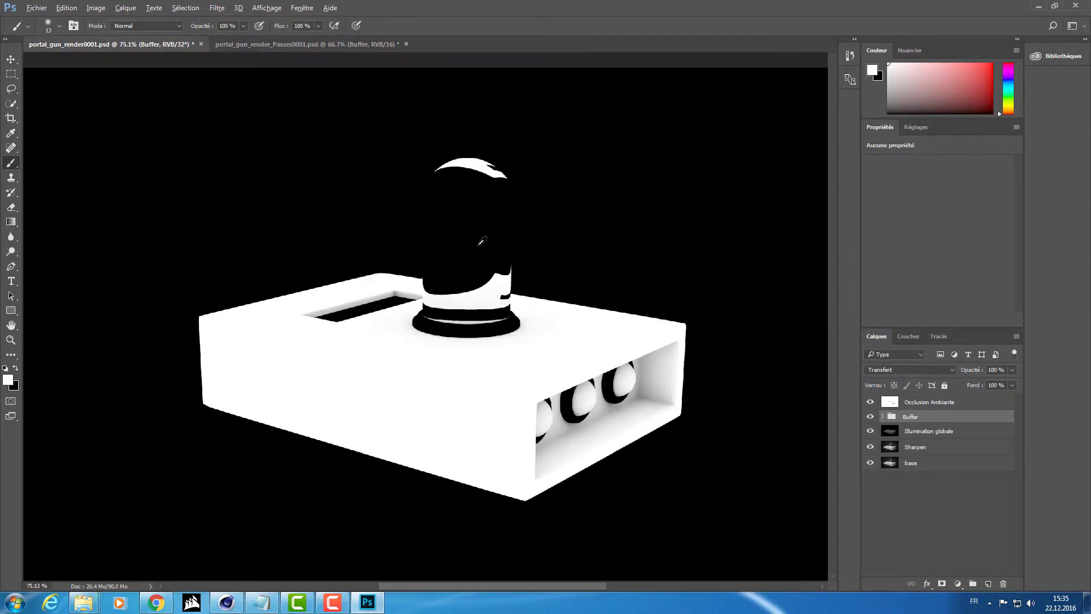
pyautogui.click(870, 416)
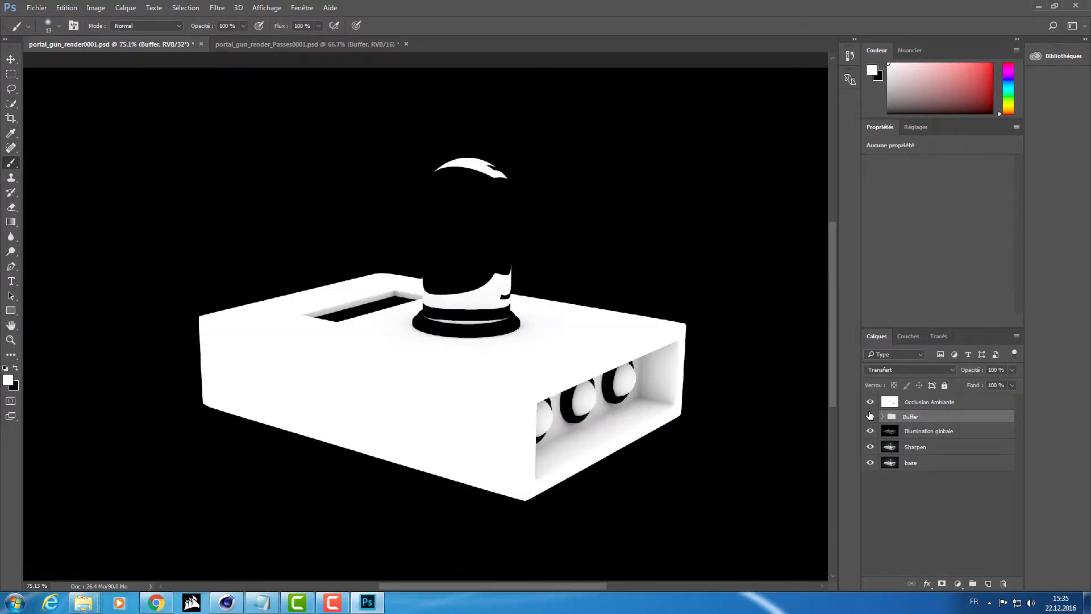
pyautogui.click(869, 415)
pyautogui.click(883, 416)
pyautogui.click(903, 453)
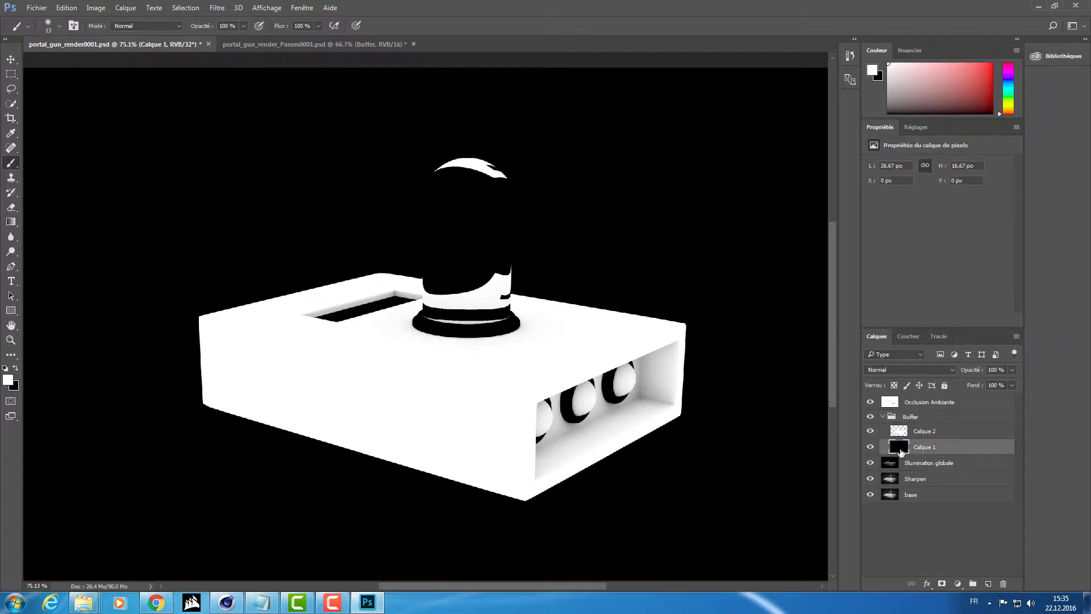
pyautogui.click(869, 447)
pyautogui.click(870, 447)
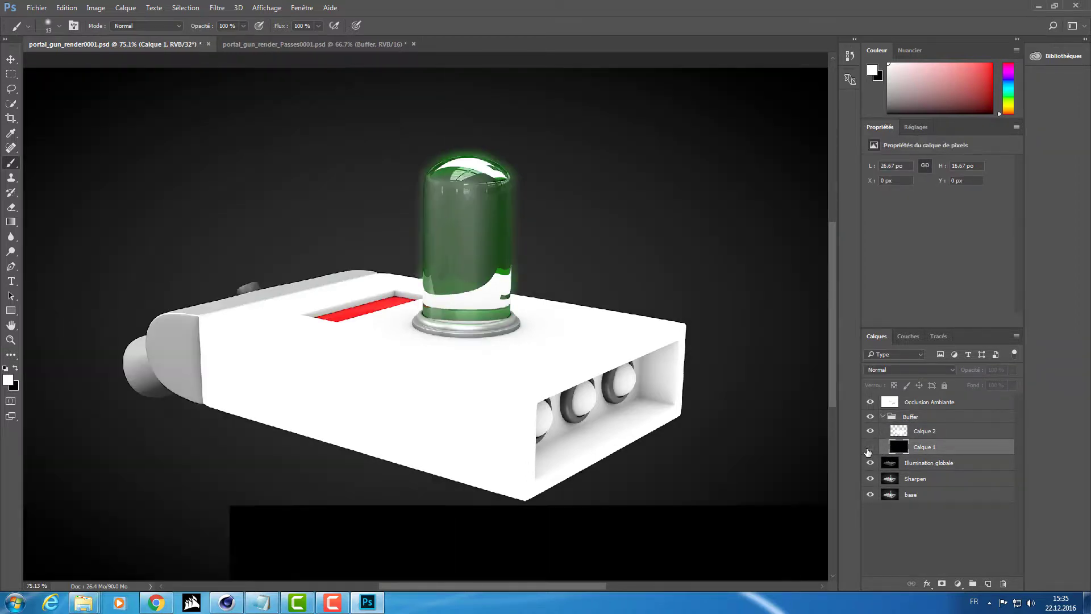
pyautogui.click(870, 446)
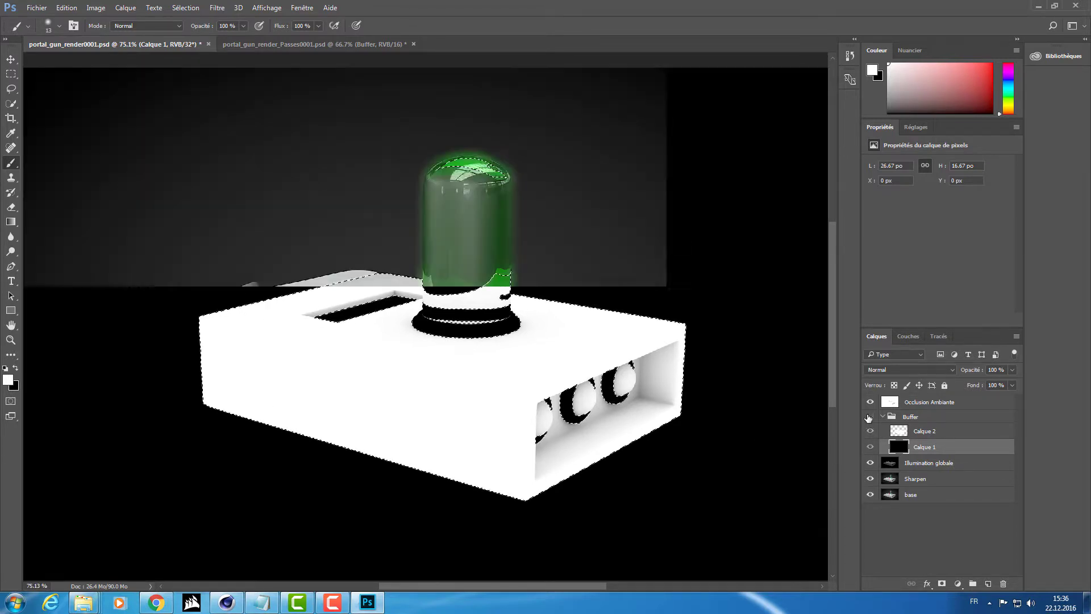
# - Hide Buffer and add a new empty Calque 3 above Occlusion Ambiante
pyautogui.click(869, 416)
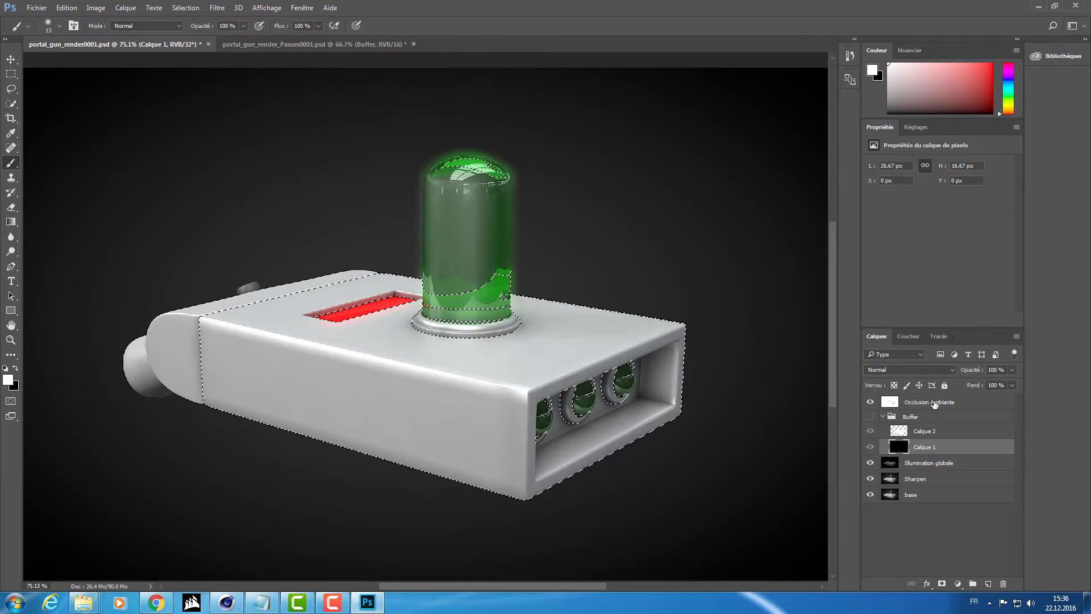
pyautogui.click(934, 404)
pyautogui.click(988, 582)
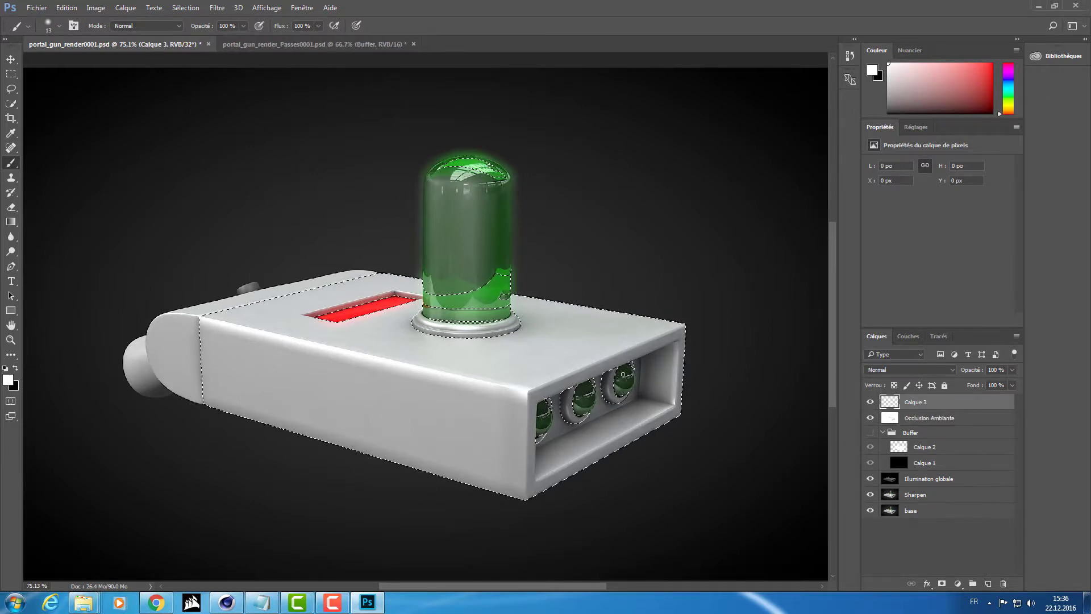
# - Fill the gun selection on Calque 3 with blue, then deselect
pyautogui.hotkey('ctrl', 'alt', '2')
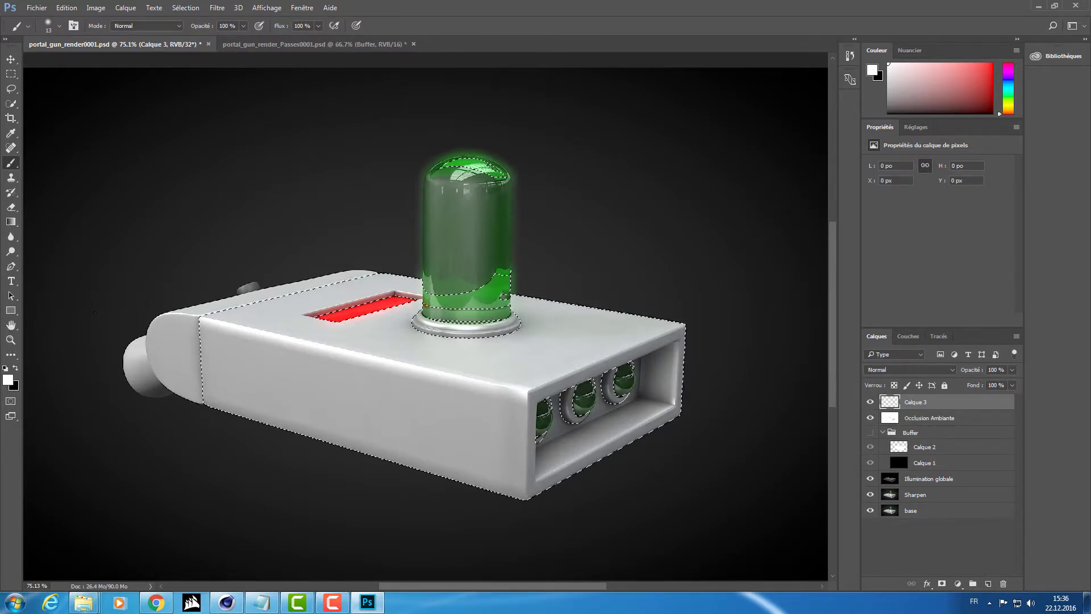
pyautogui.moveTo(1008, 102); pyautogui.dragTo(1009, 81)
pyautogui.hotkey('alt', 'BackSpace')
pyautogui.hotkey('ctrl', 'd')
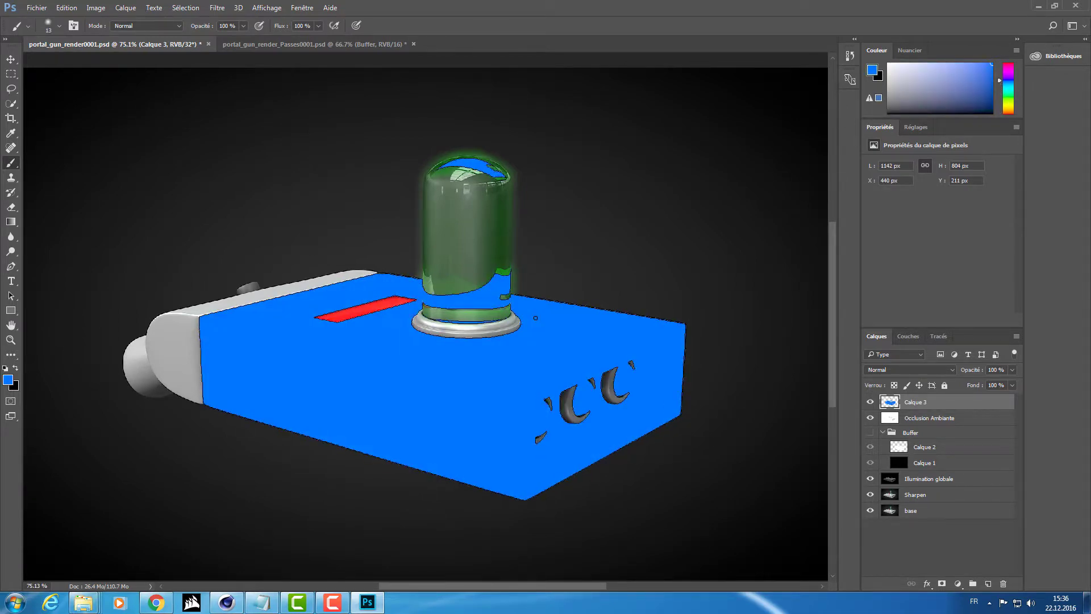
pyautogui.hotkey('ctrl', 'd')
# - Set Calque 3's blending mode to Couleur and inspect the tinted gun at 100%
pyautogui.click(12, 60)
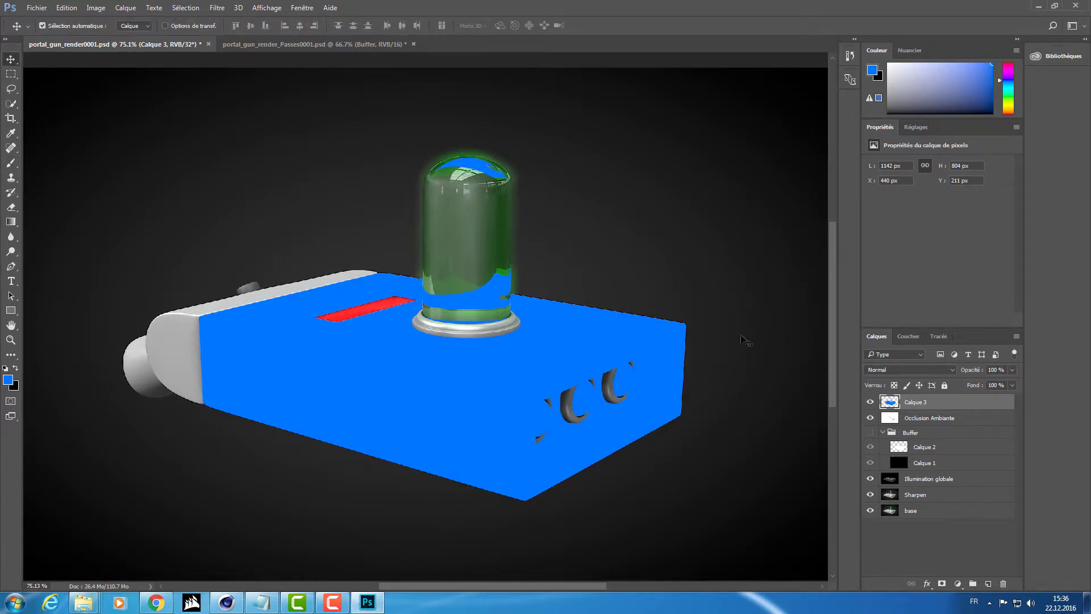
pyautogui.click(904, 369)
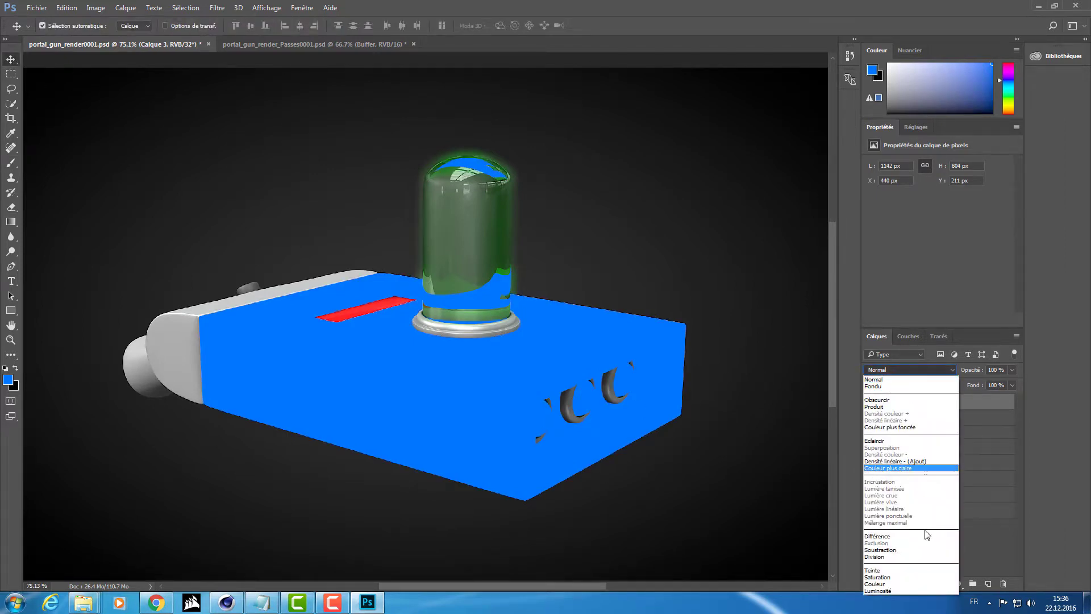
pyautogui.click(986, 546)
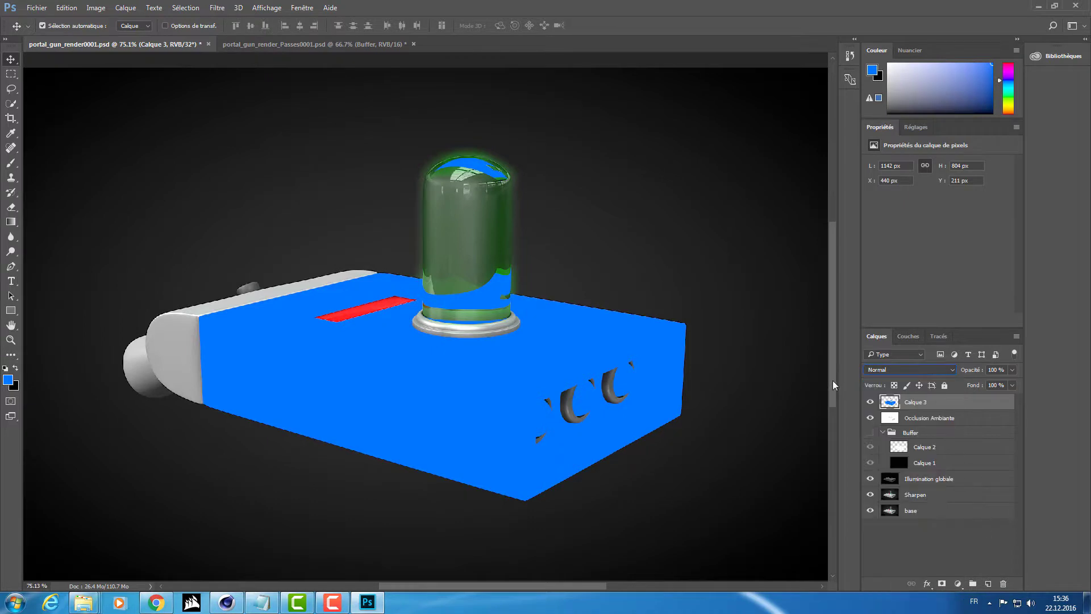
pyautogui.click(881, 370)
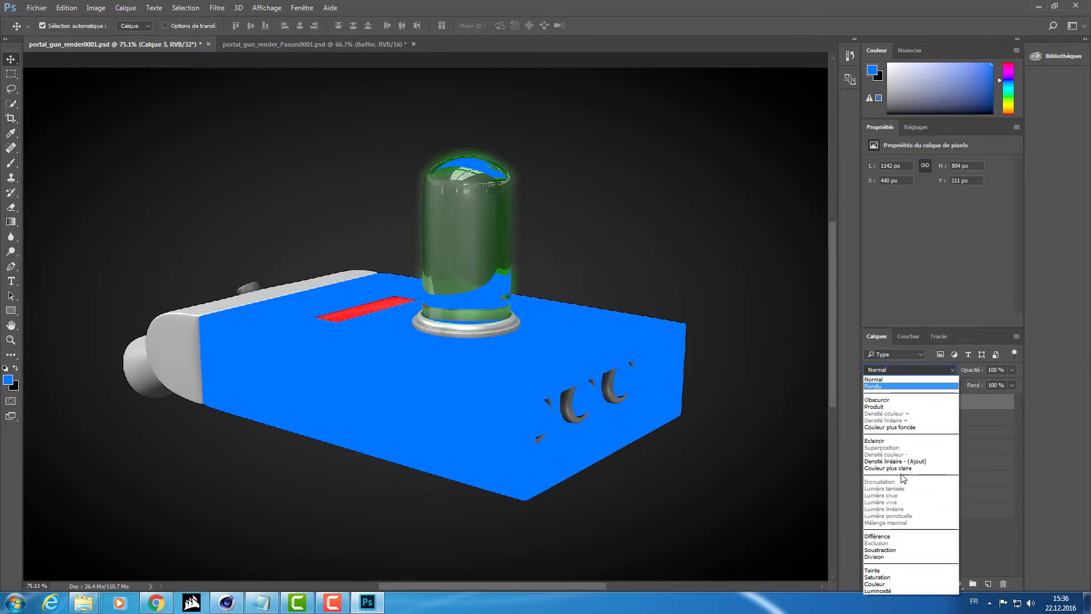
pyautogui.click(871, 581)
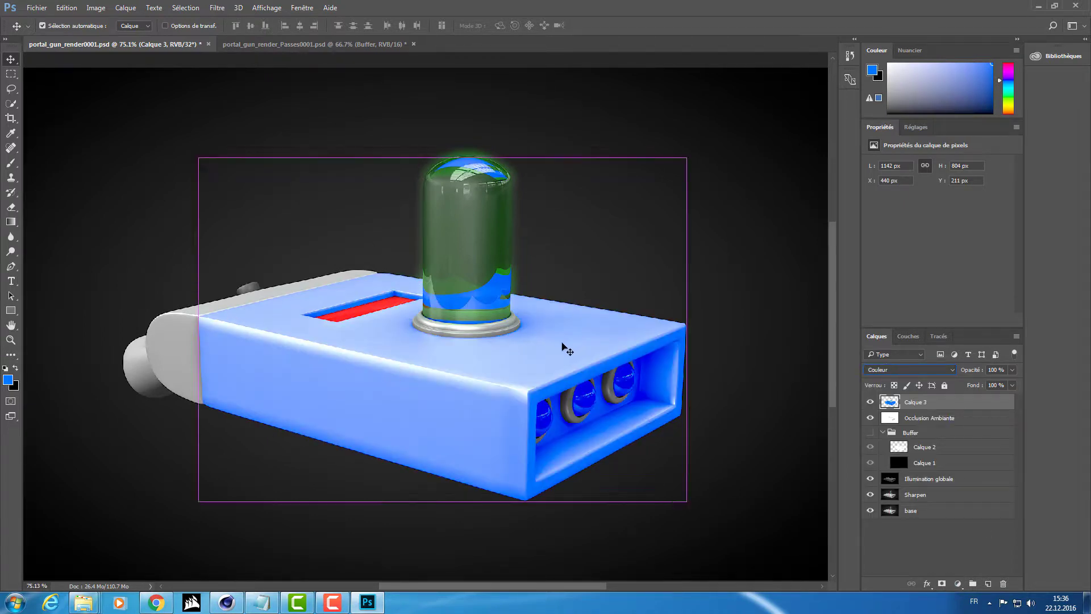
pyautogui.hotkey('ctrl', '1')
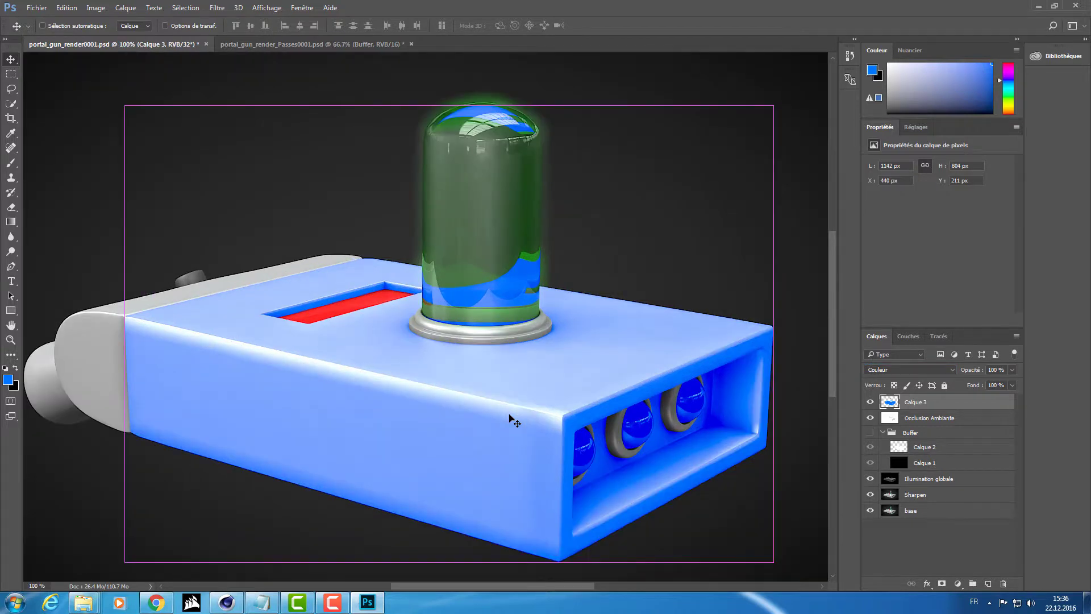
pyautogui.moveTo(494, 453)
pyautogui.mouseDown()
pyautogui.moveTo(465, 396)
pyautogui.moveTo(532, 423)
pyautogui.mouseUp()
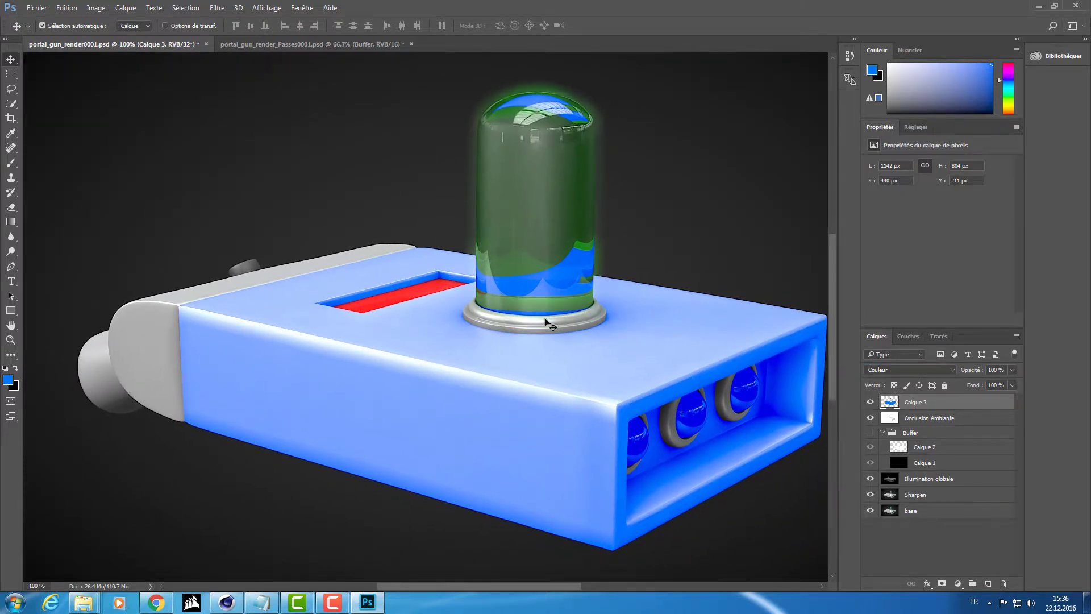
pyautogui.moveTo(656, 292); pyautogui.dragTo(577, 309)
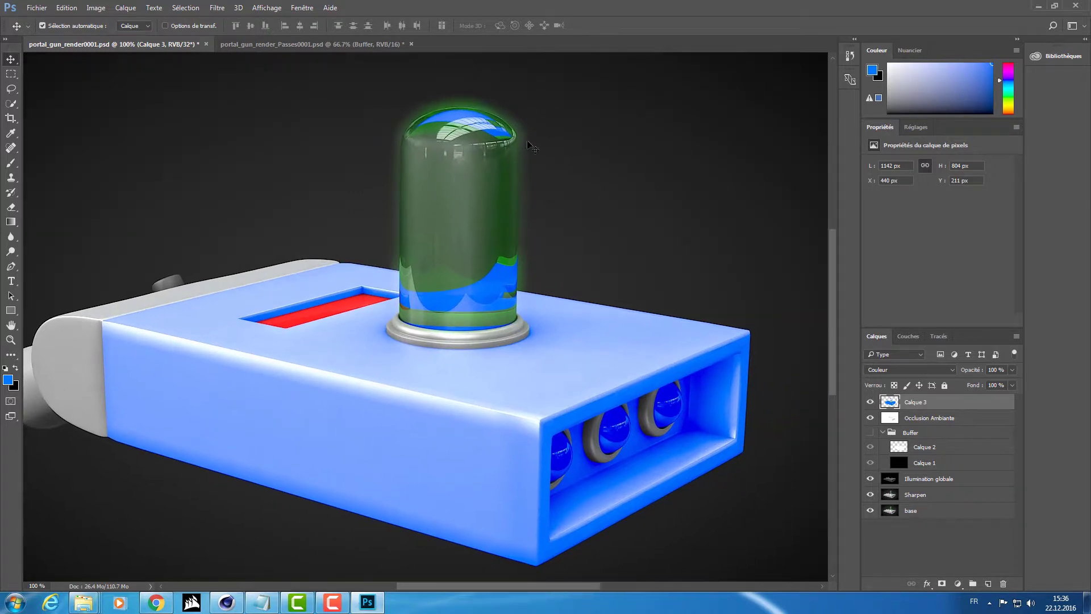
pyautogui.moveTo(413, 370); pyautogui.dragTo(428, 354)
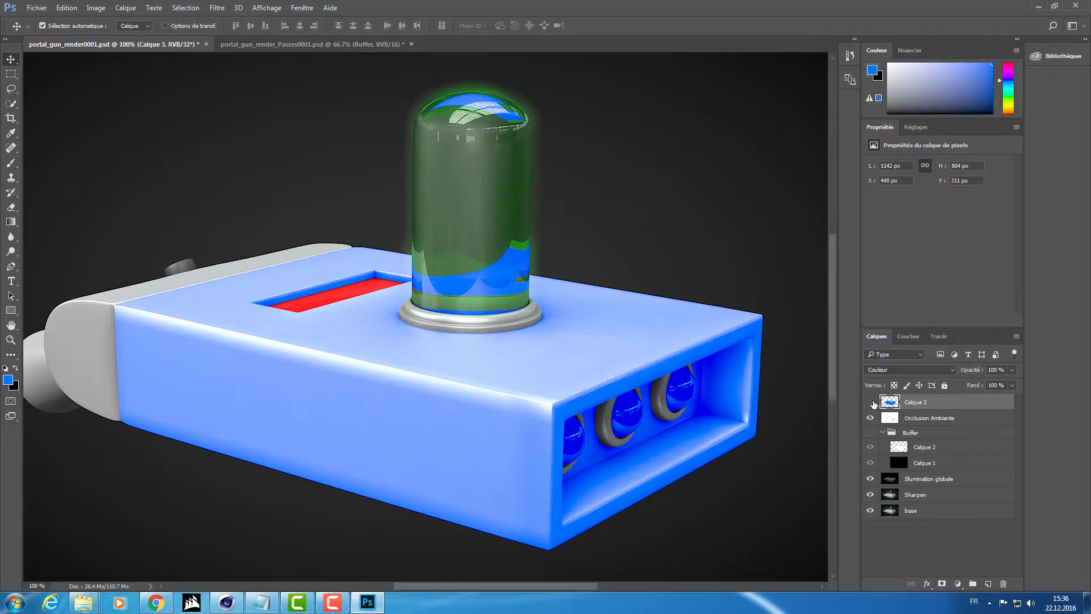
pyautogui.click(870, 401)
# - Try maximum saturation in Teinte/Saturation, cancel it, and delete the blue Calque 3 layer
pyautogui.hotkey('ctrl', 'u')
pyautogui.moveTo(515, 239); pyautogui.dragTo(580, 243)
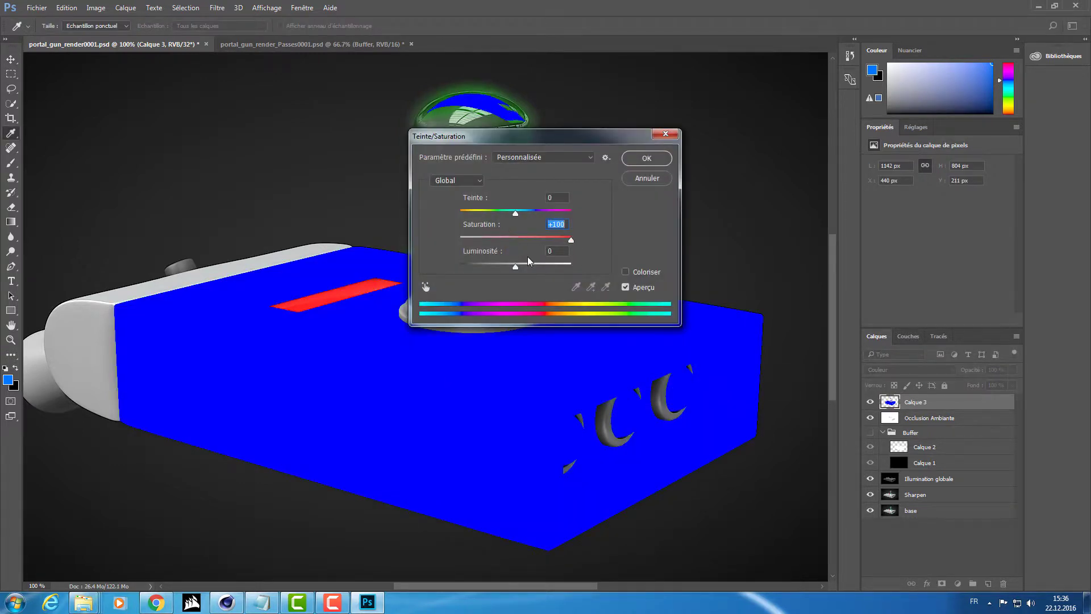
pyautogui.moveTo(492, 238); pyautogui.dragTo(459, 266)
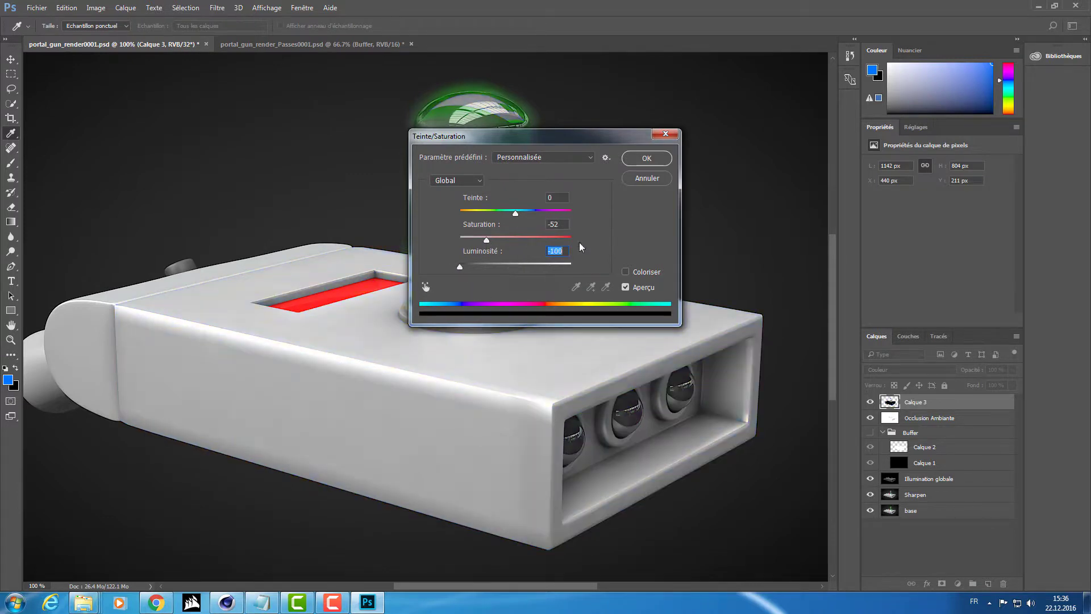
pyautogui.click(665, 135)
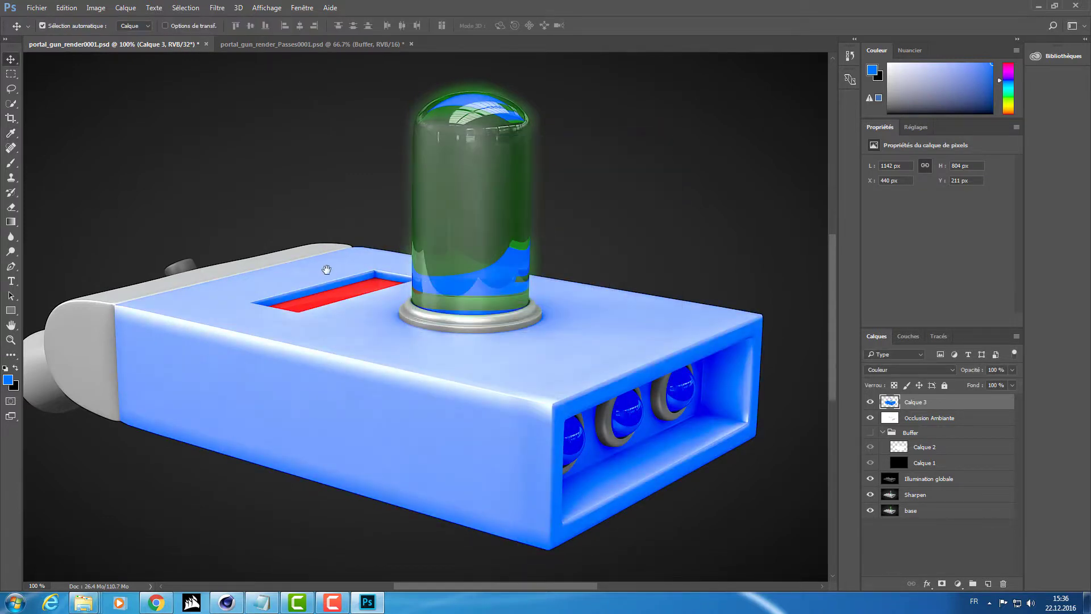
pyautogui.moveTo(325, 268); pyautogui.dragTo(389, 265)
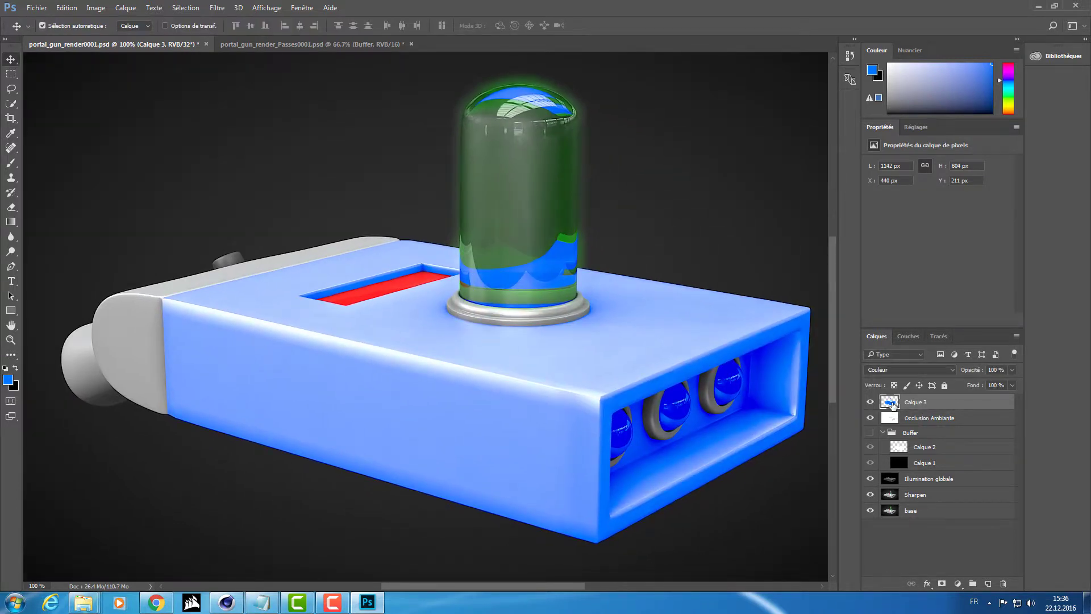
pyautogui.press('Delete')
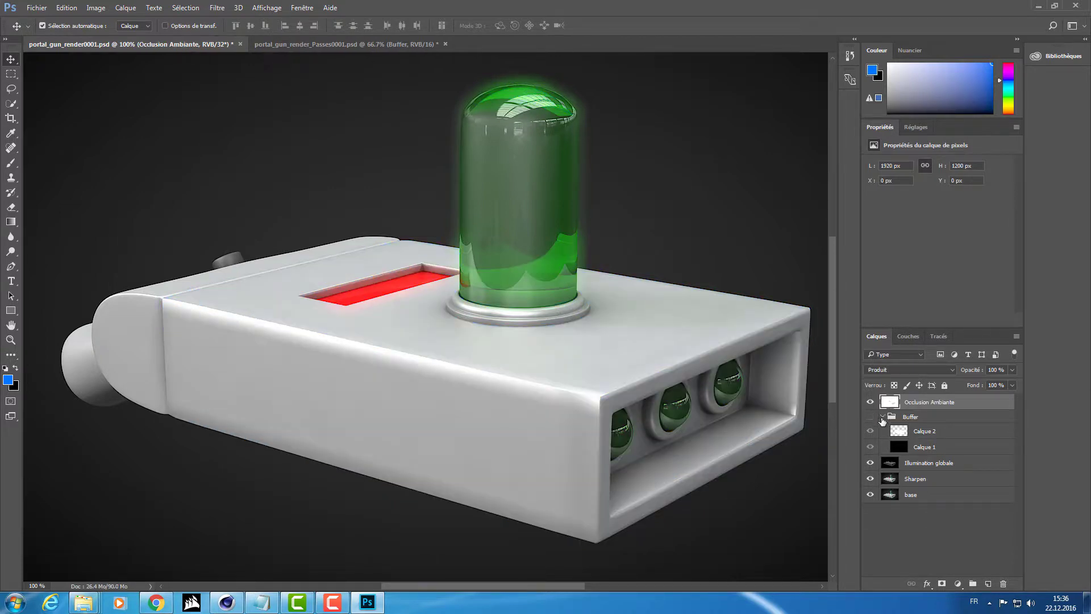
# - Move Occlusion Ambiante below Buffer, check the Couches tab, and open the adjustment-layer list
pyautogui.click(882, 417)
pyautogui.moveTo(890, 403); pyautogui.dragTo(892, 426)
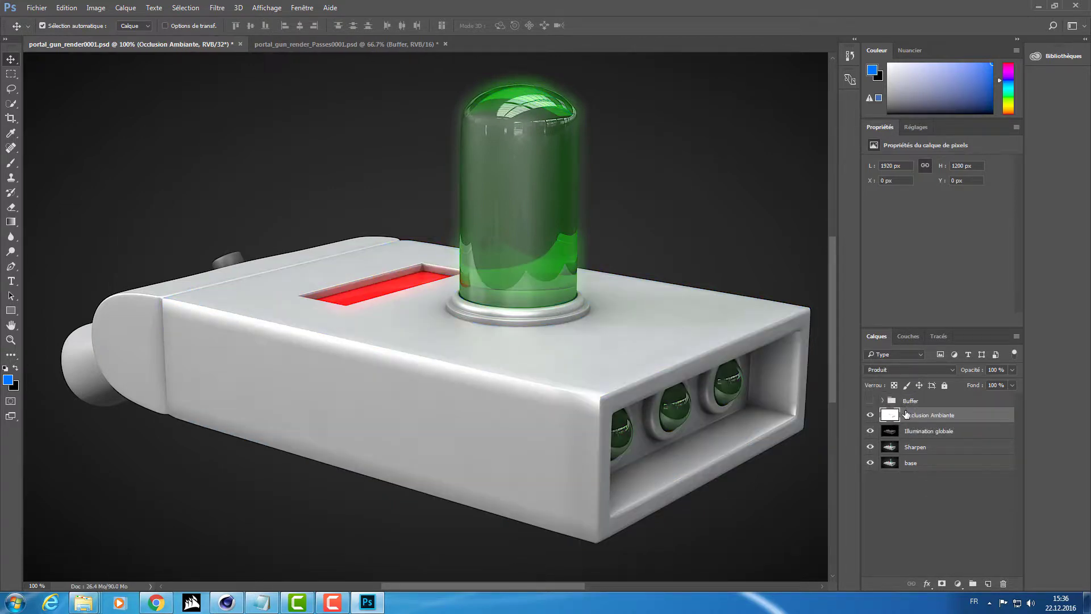
pyautogui.moveTo(574, 407); pyautogui.dragTo(461, 369)
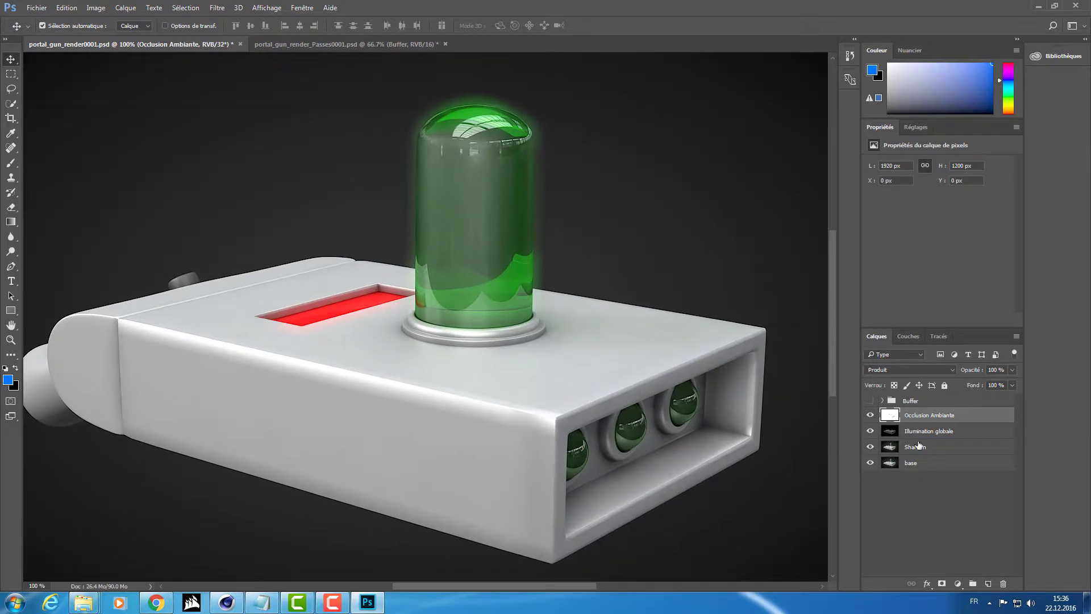
pyautogui.click(907, 336)
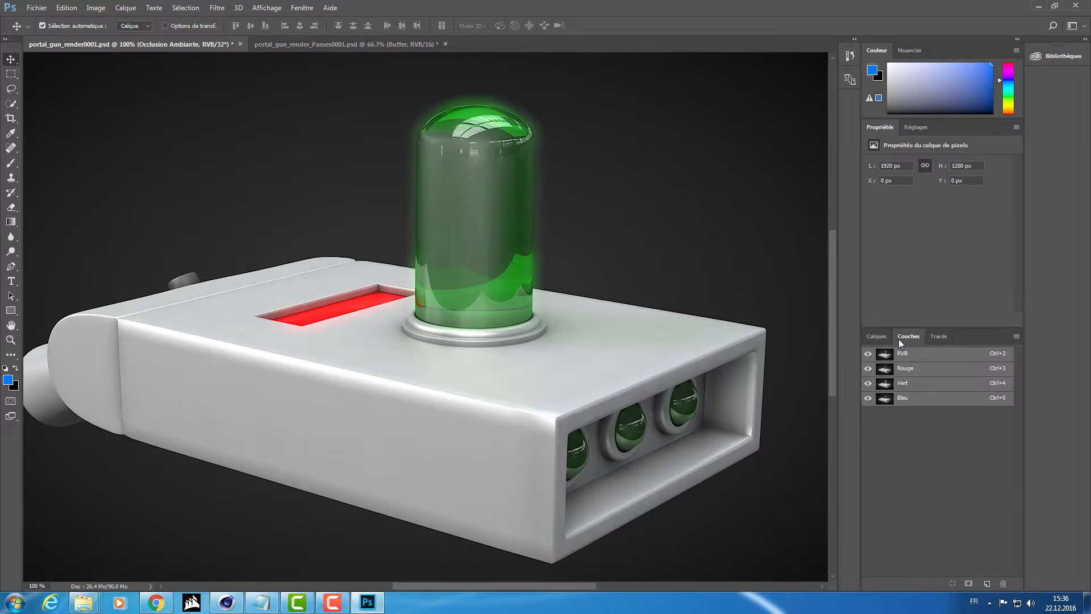
pyautogui.click(875, 337)
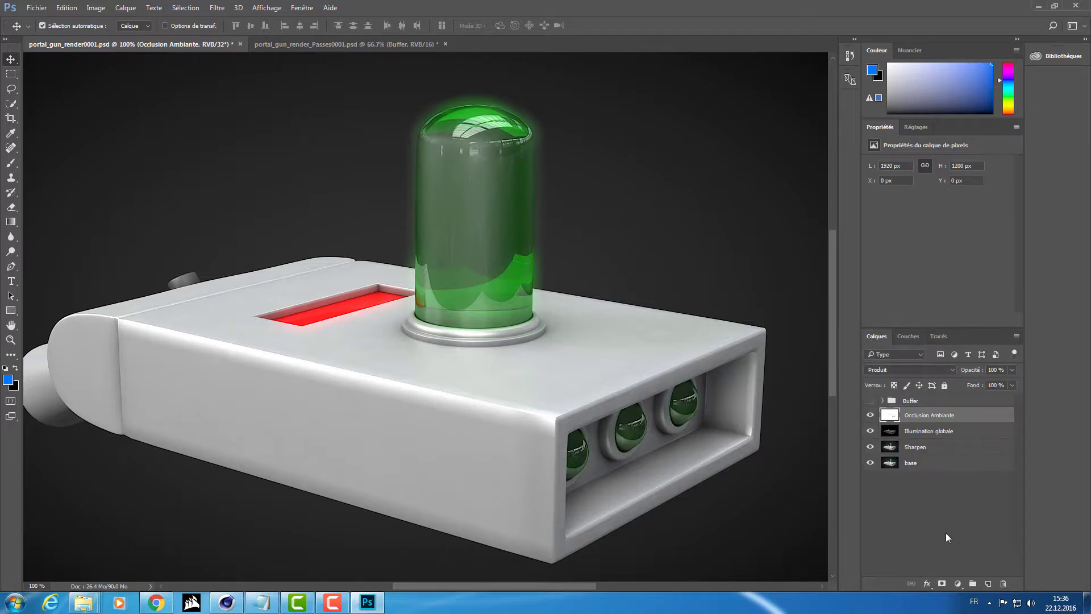
pyautogui.click(957, 584)
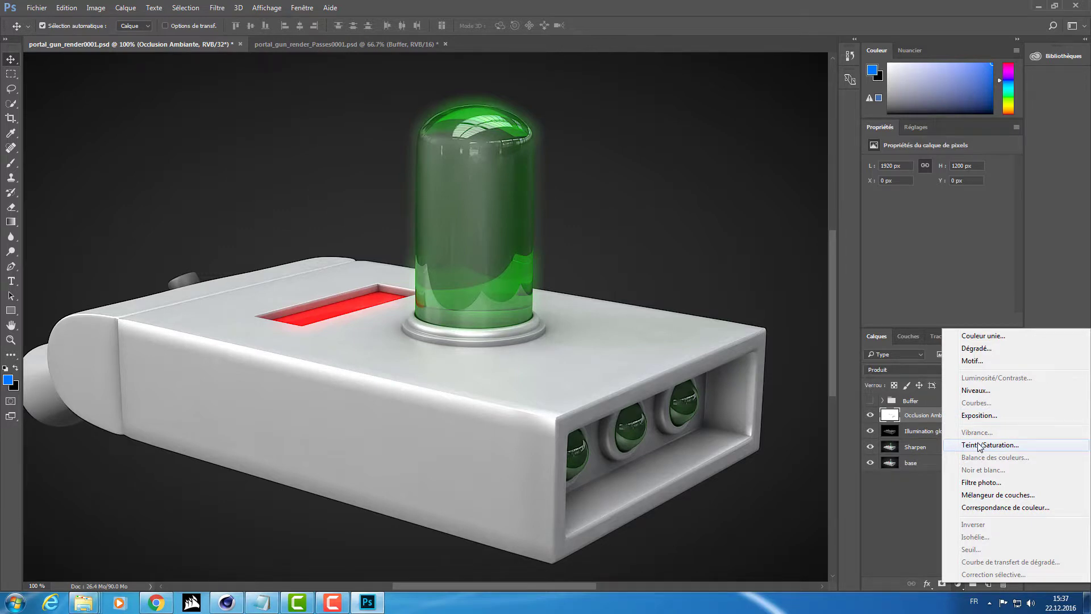
# - Add a Niveaux levels adjustment layer and apply Automatiques levels
pyautogui.click(979, 390)
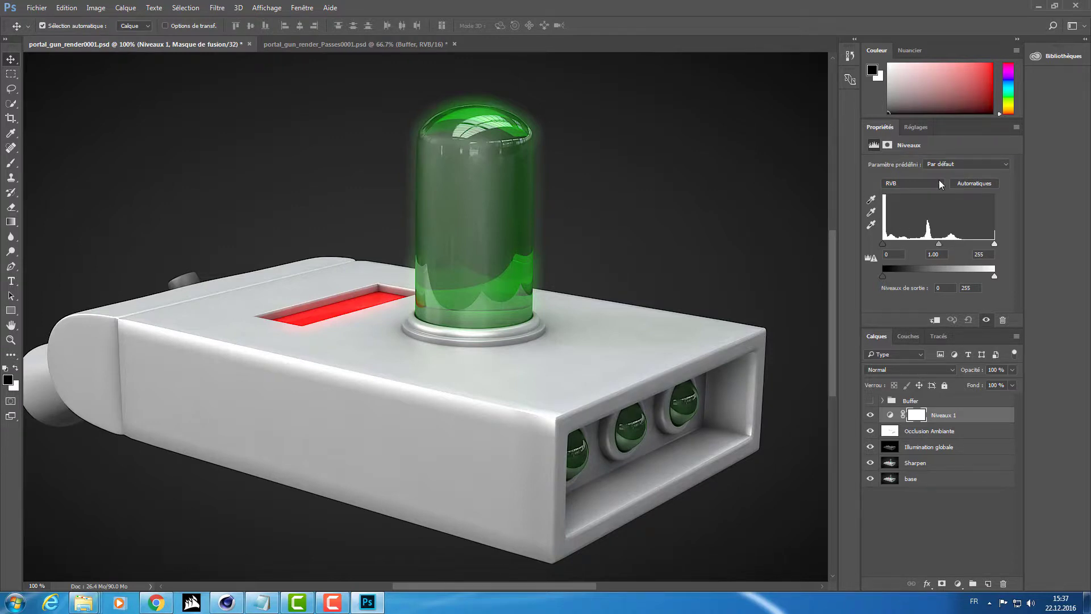
pyautogui.click(925, 183)
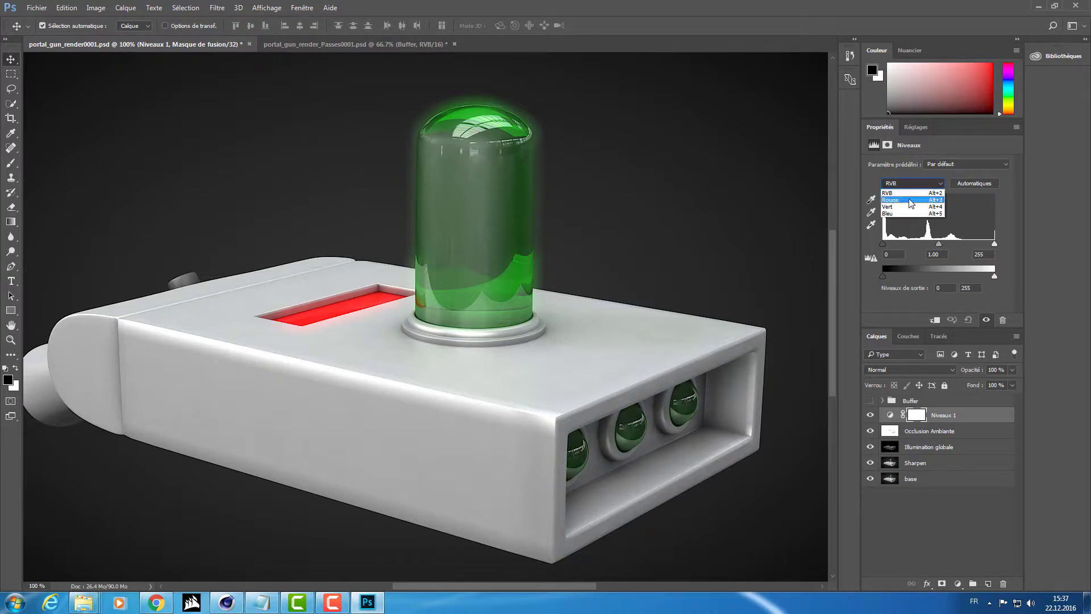
pyautogui.click(911, 199)
pyautogui.click(919, 181)
pyautogui.click(914, 206)
pyautogui.click(920, 183)
pyautogui.click(904, 213)
pyautogui.click(919, 181)
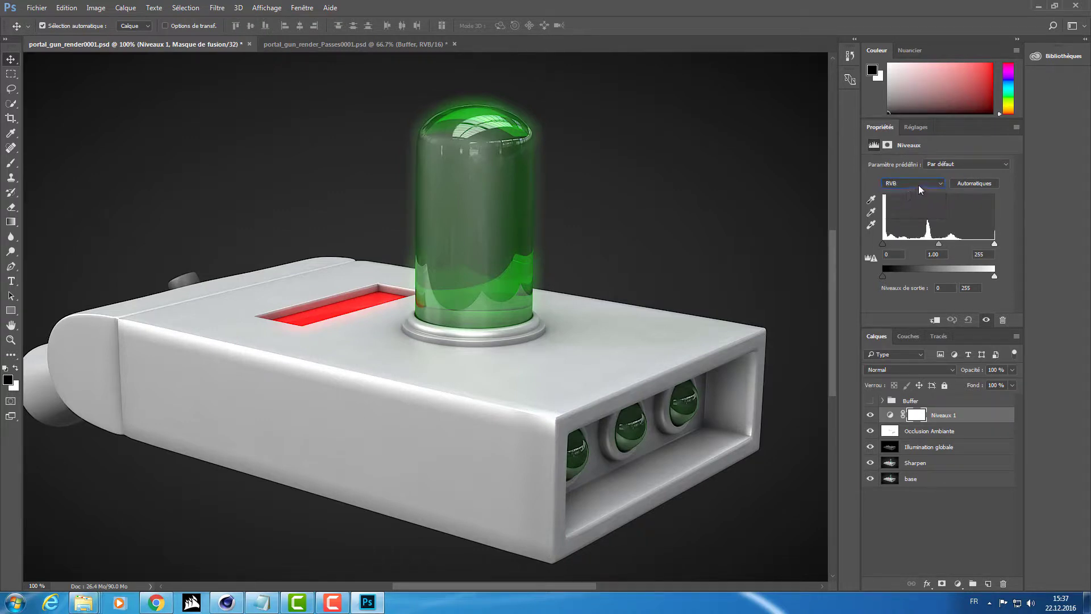
pyautogui.moveTo(656, 194); pyautogui.dragTo(676, 187)
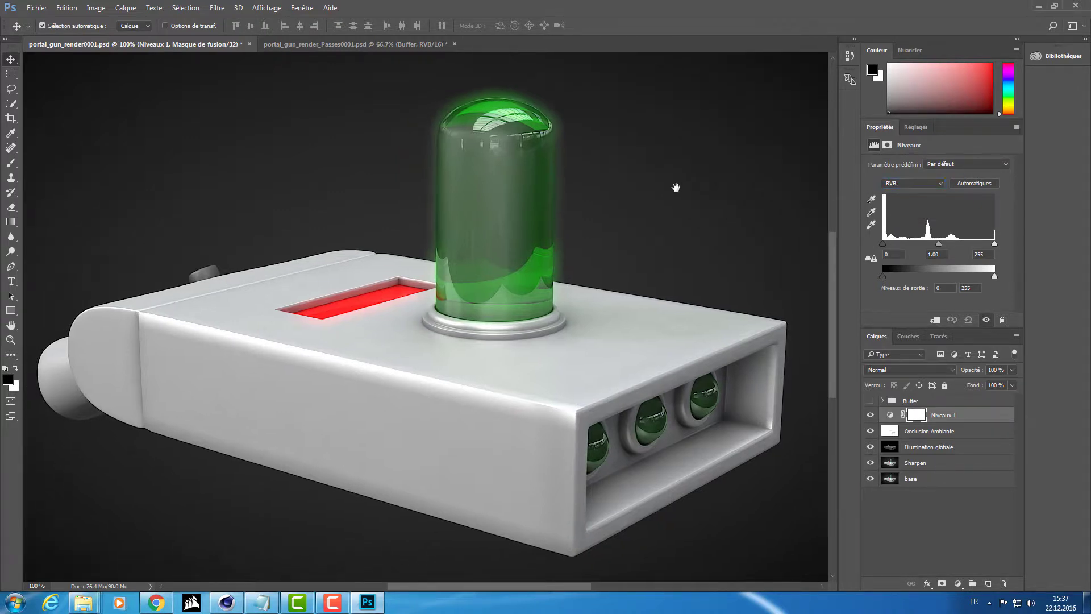
pyautogui.click(980, 184)
# - Set the Levels grey point from the gun's top and black point from the background
pyautogui.click(871, 214)
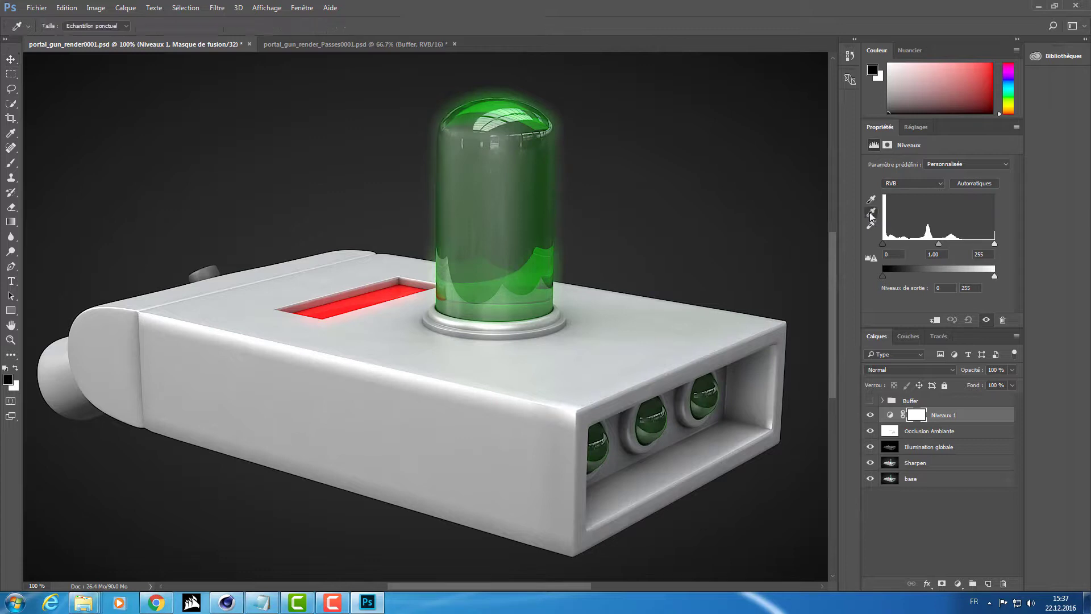
pyautogui.click(630, 338)
pyautogui.scroll(-1, 636, 332)
pyautogui.scroll(-1, 637, 332)
pyautogui.scroll(-1, 637, 331)
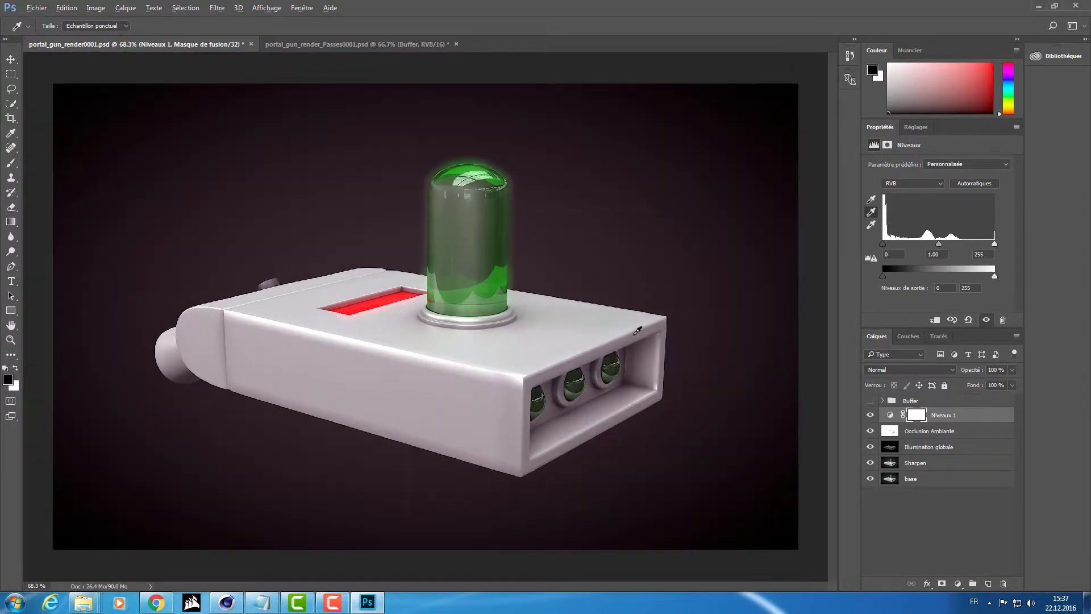
pyautogui.click(870, 200)
pyautogui.click(795, 86)
pyautogui.hotkey('ctrl', '1')
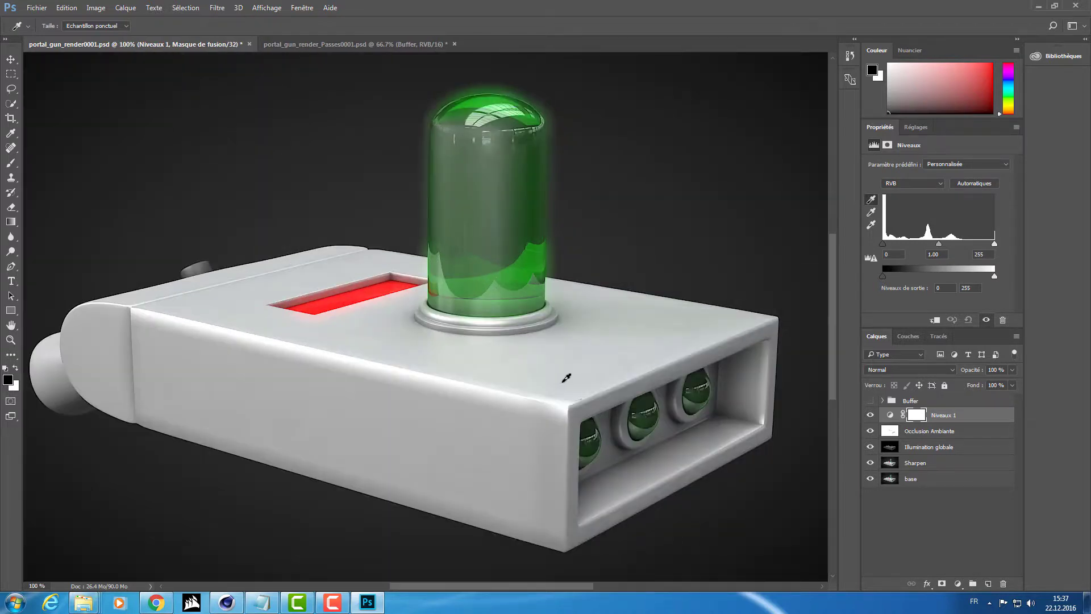
pyautogui.click(870, 415)
# - Lower white inputs to red 173, green about 185, blue 183, and lock Niveaux 1
pyautogui.click(890, 194)
pyautogui.moveTo(994, 244); pyautogui.dragTo(960, 244)
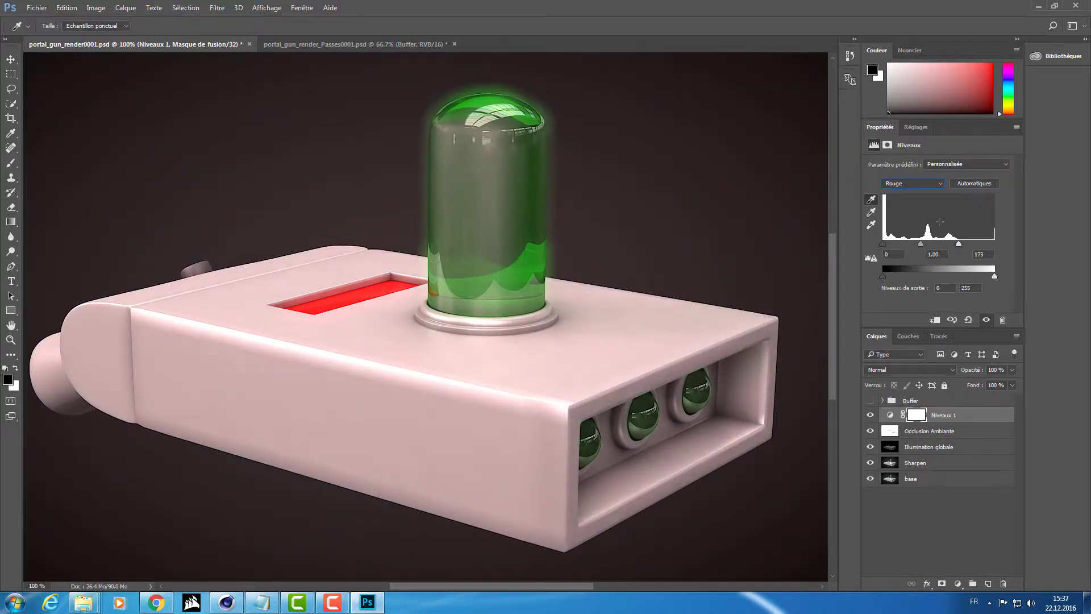
pyautogui.click(923, 185)
pyautogui.click(917, 207)
pyautogui.moveTo(995, 244); pyautogui.dragTo(963, 243)
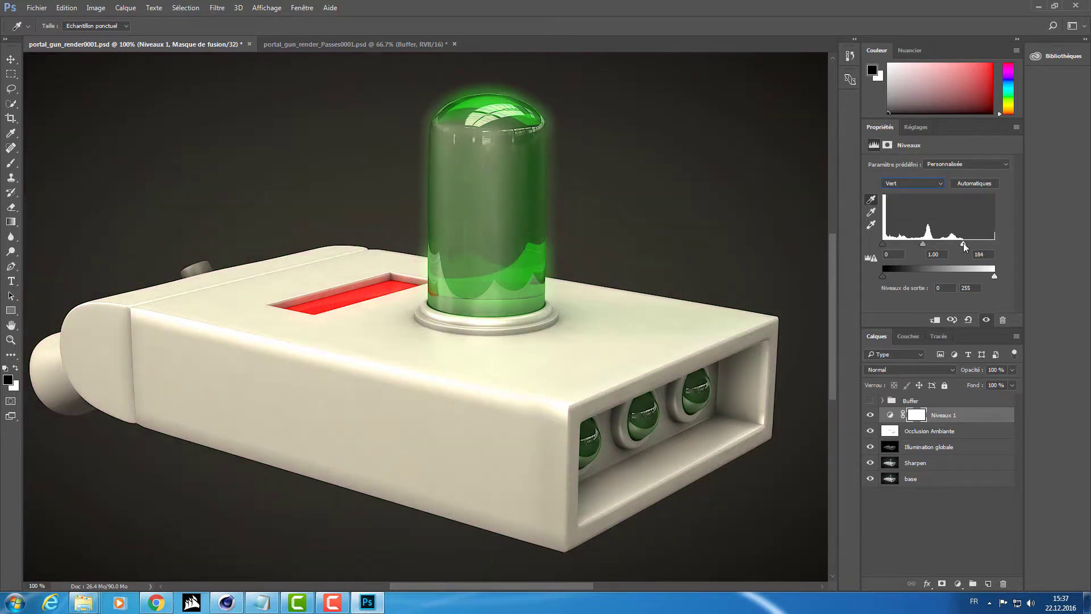
pyautogui.click(928, 182)
pyautogui.click(909, 214)
pyautogui.moveTo(963, 243); pyautogui.dragTo(963, 243)
pyautogui.hotkey('ctrl', '/')
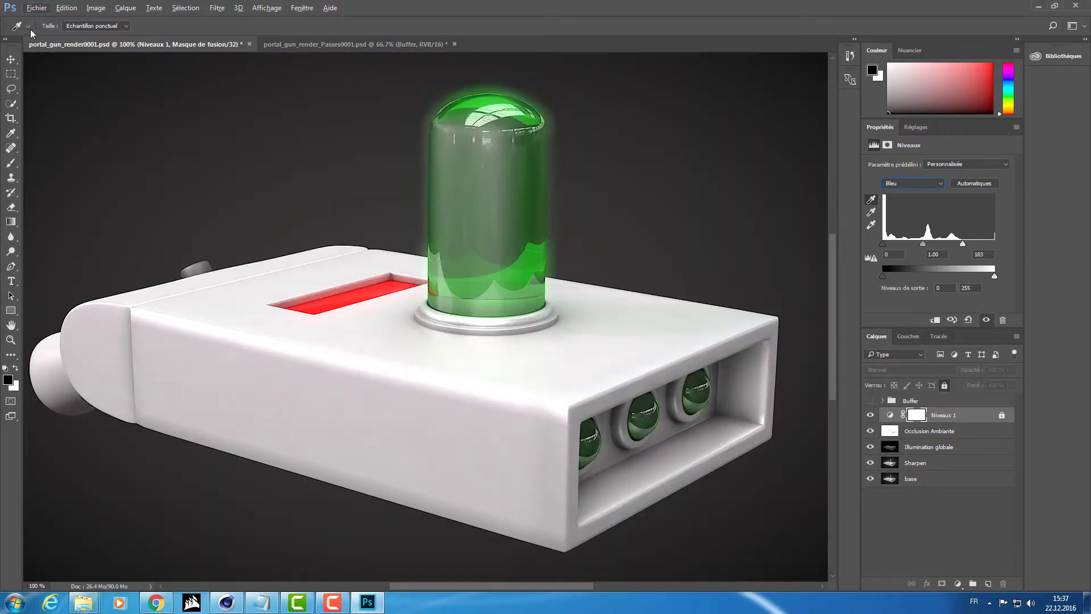
# - Zoom to 500% on the green glass tube, then zoom back out
pyautogui.press('z')
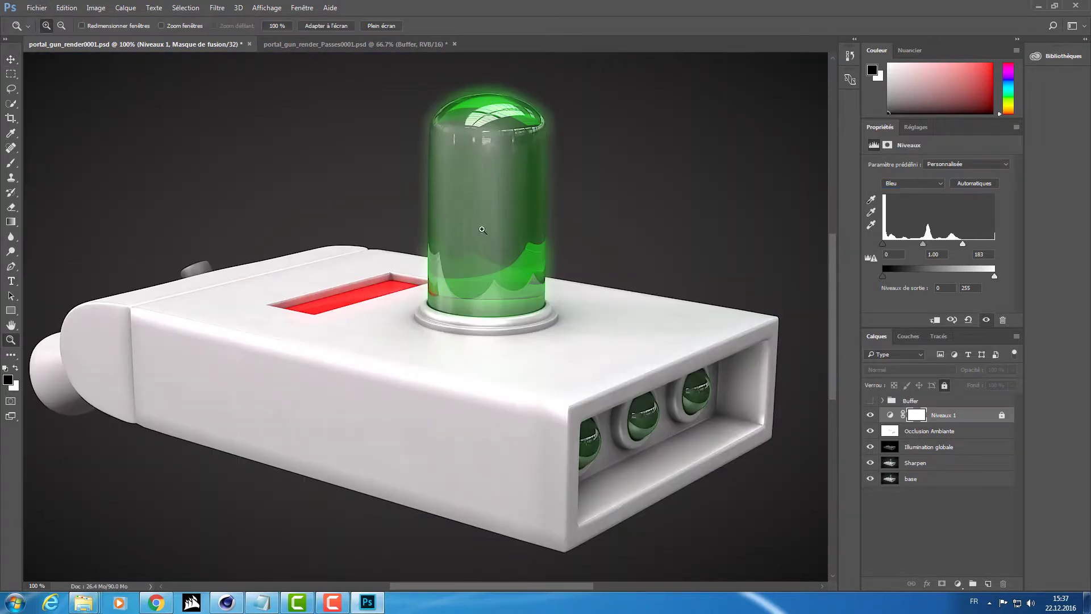
pyautogui.moveTo(483, 230); pyautogui.dragTo(409, 255)
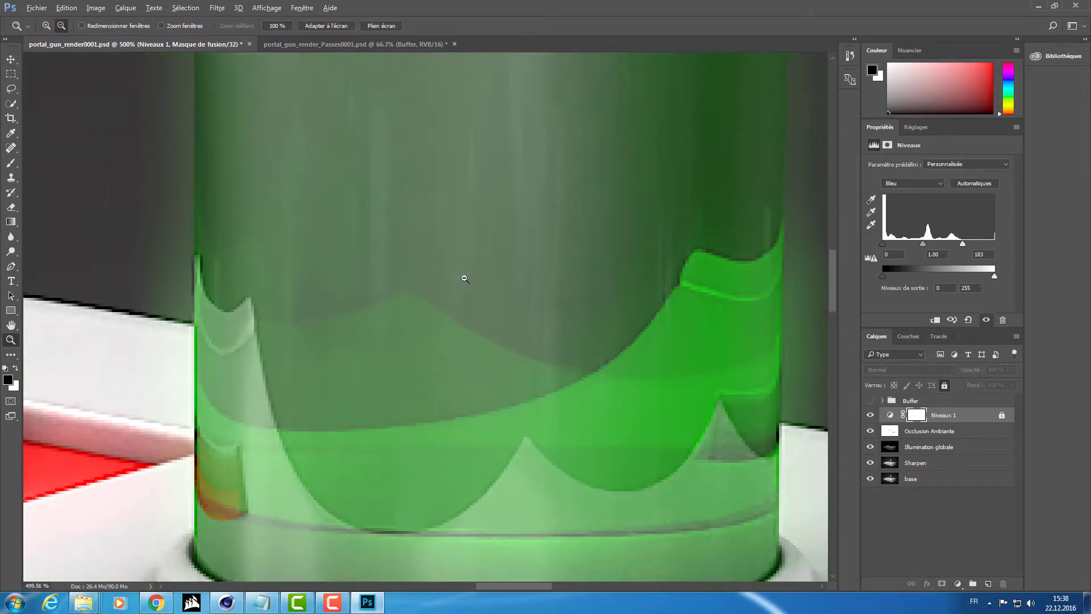
pyautogui.keyDown('alt'); pyautogui.click(464, 279); pyautogui.keyUp('alt')
pyautogui.scroll(3, 464, 278)
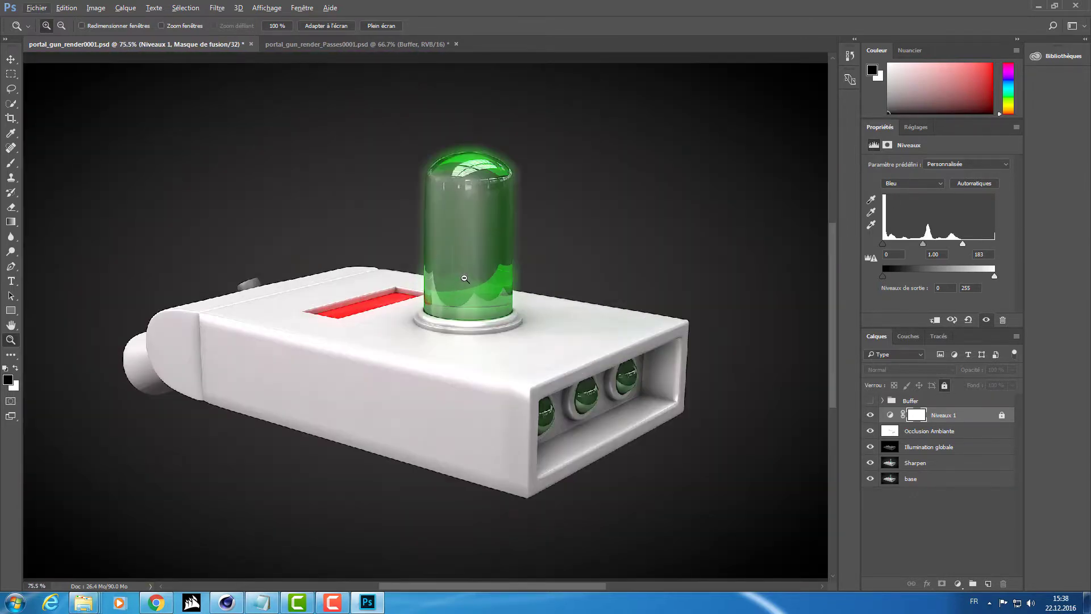
pyautogui.press('v')
# - Toggle Niveaux 1 at 100% to compare the image with and without Levels
pyautogui.click(941, 509)
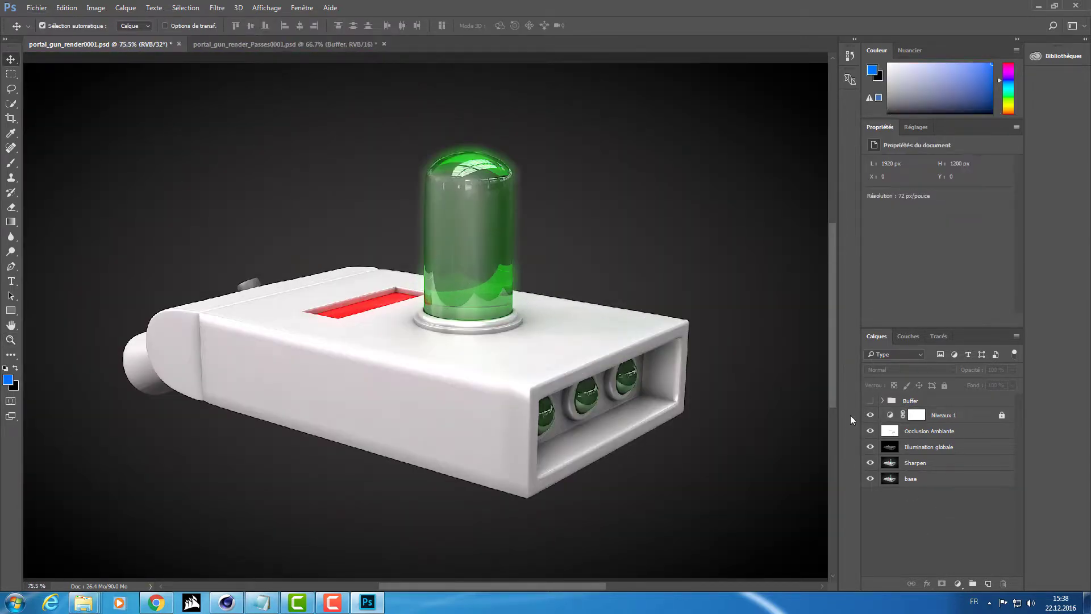
pyautogui.click(869, 414)
pyautogui.press('ctrl')
pyautogui.hotkey('ctrl', '1')
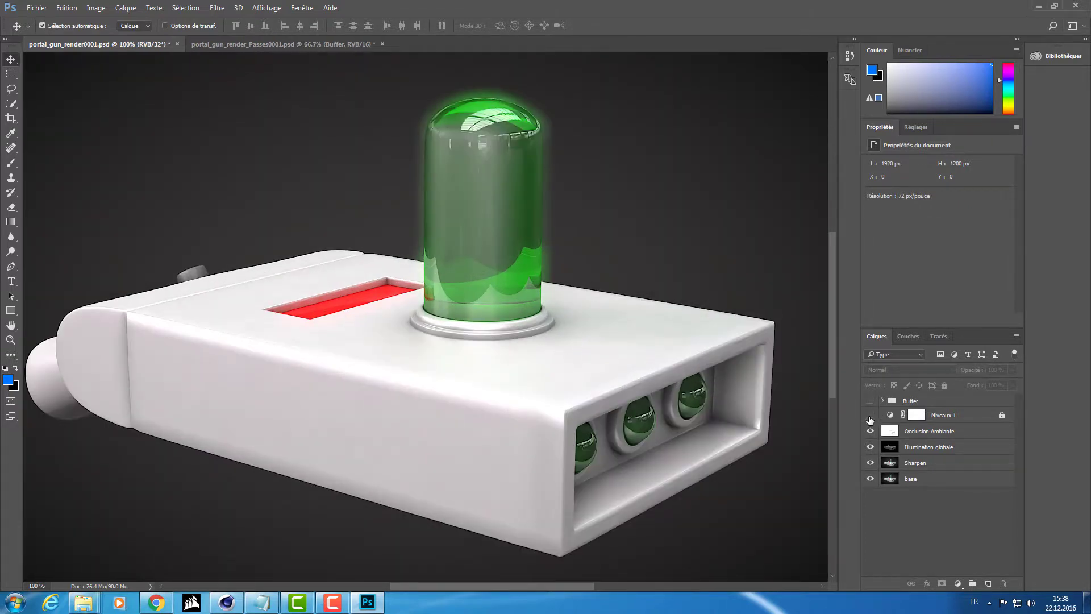
pyautogui.click(870, 416)
pyautogui.click(870, 417)
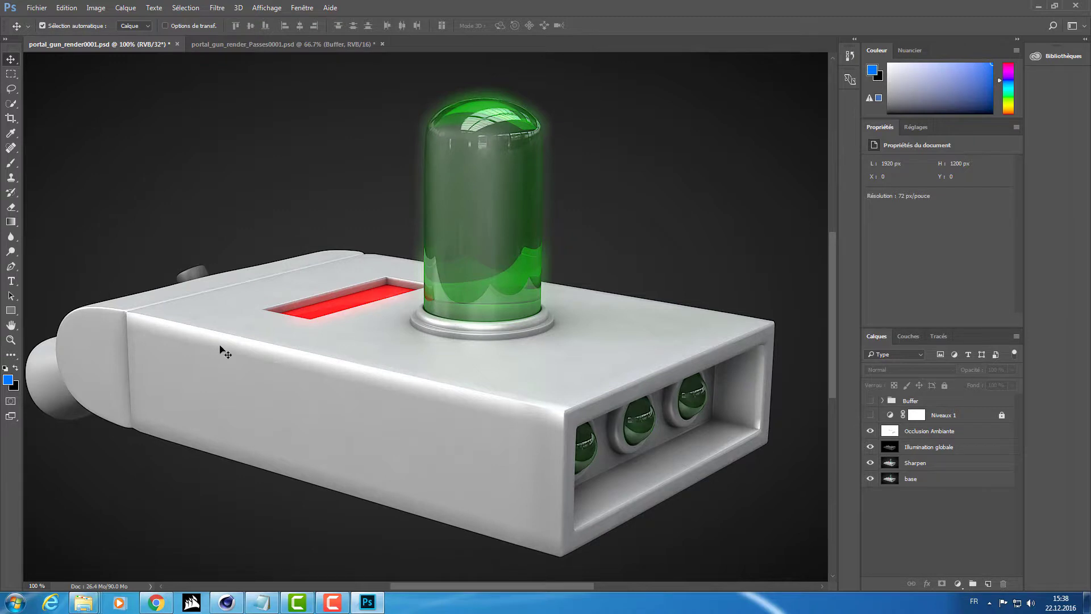
pyautogui.click(870, 414)
pyautogui.click(966, 420)
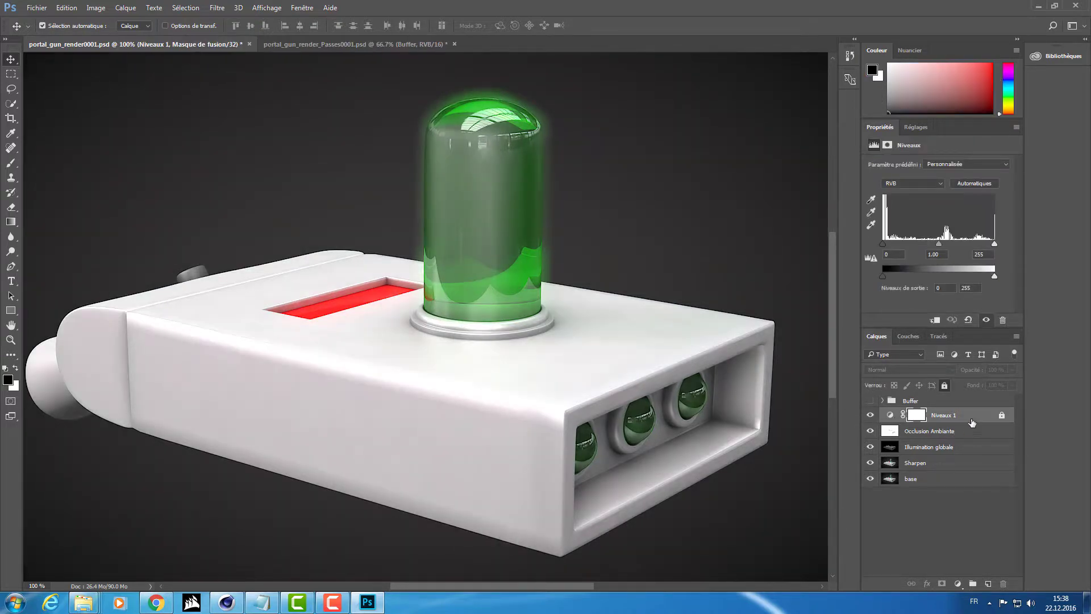
pyautogui.click(890, 416)
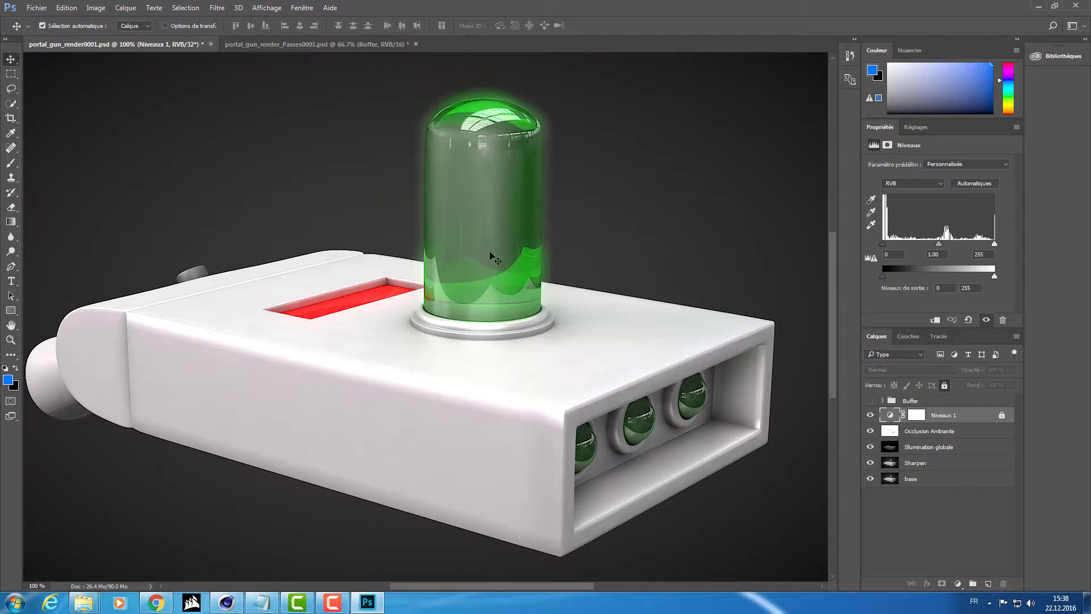
pyautogui.hotkey('ctrl', '0')
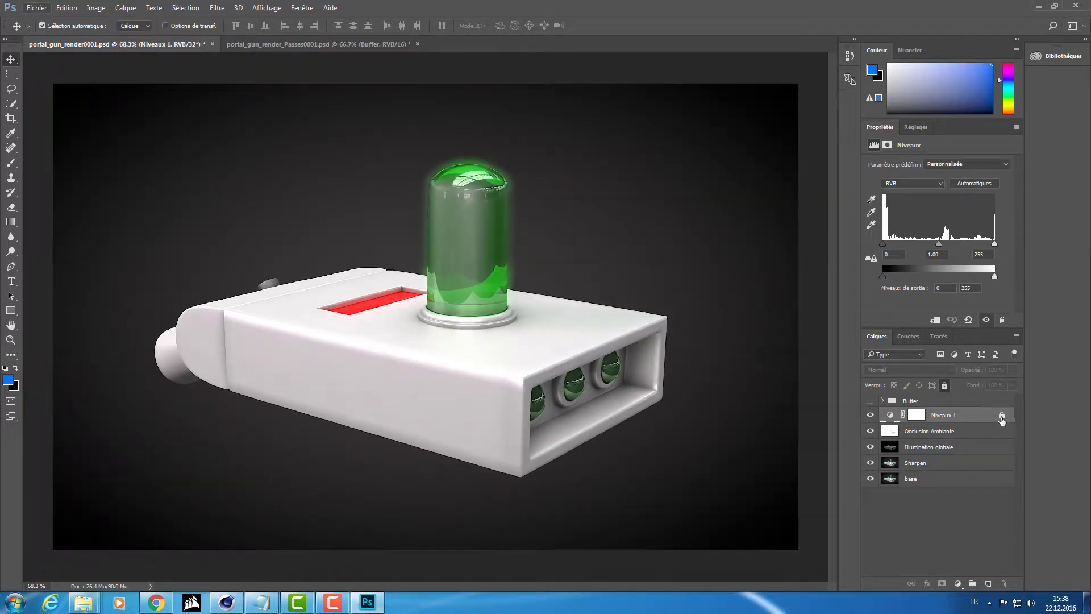
# - Unlock Niveaux 1, lower its opacity to 29%, and open the adjustment-layer list
pyautogui.click(1001, 415)
pyautogui.moveTo(975, 370); pyautogui.dragTo(966, 374)
pyautogui.click(870, 415)
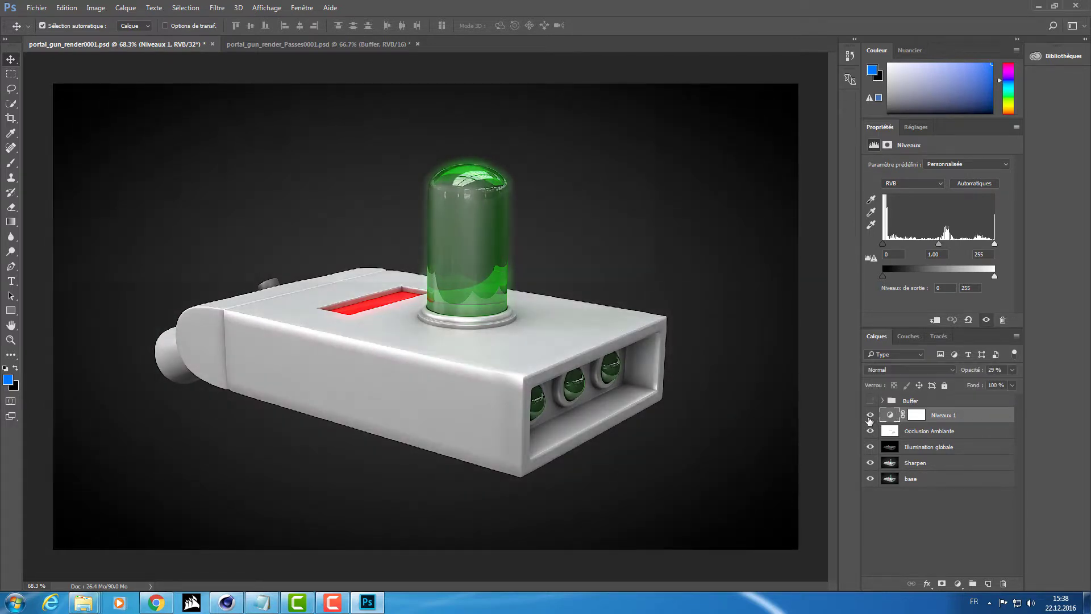
pyautogui.click(932, 510)
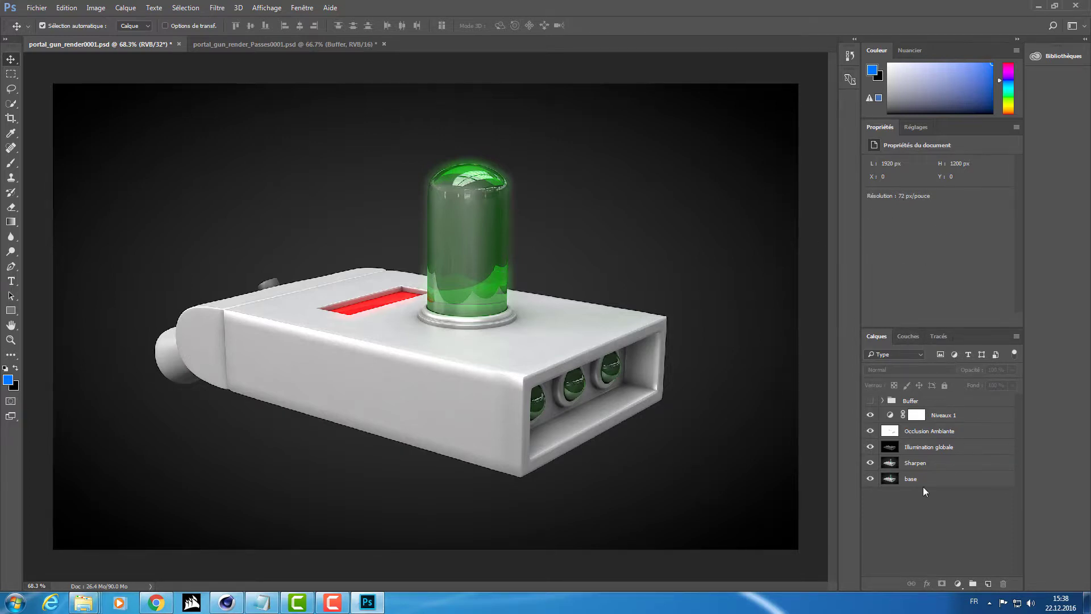
pyautogui.click(957, 583)
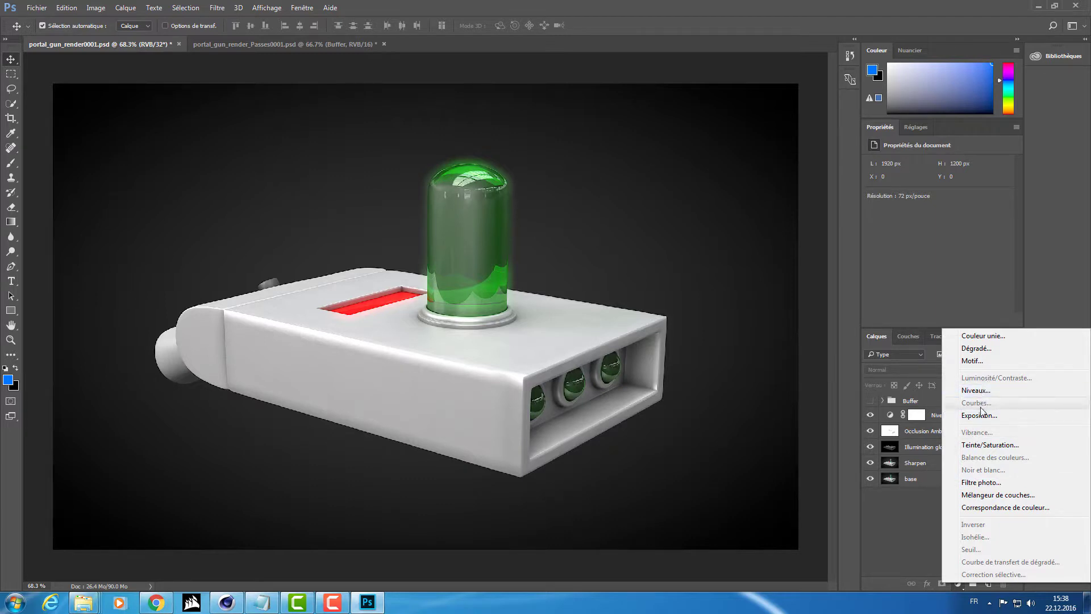
# - Add a Teinte/Saturation adjustment layer at saturation +16, then inspect the gun at 100%
pyautogui.click(978, 445)
pyautogui.moveTo(936, 222)
pyautogui.mouseDown()
pyautogui.moveTo(1015, 224)
pyautogui.moveTo(944, 224)
pyautogui.mouseUp()
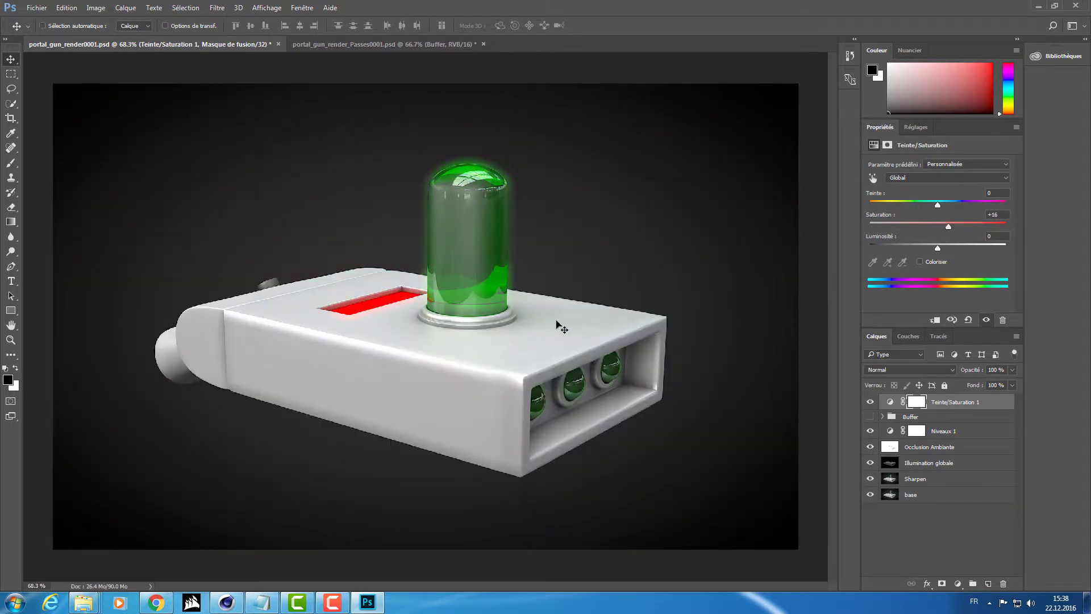
pyautogui.hotkey('ctrl', '1')
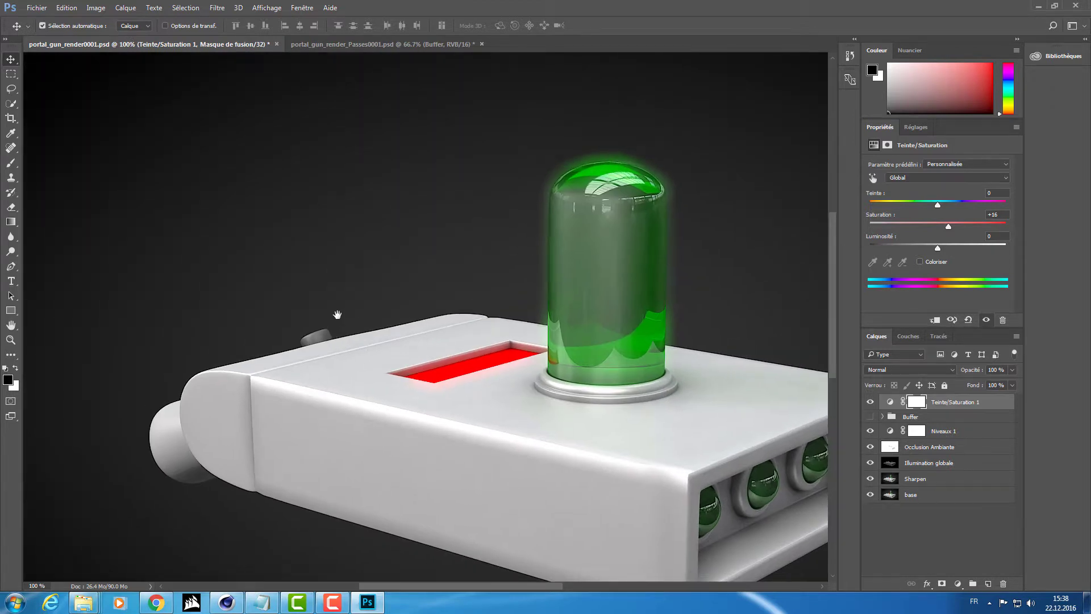
pyautogui.moveTo(336, 309)
pyautogui.mouseDown()
pyautogui.moveTo(409, 243)
pyautogui.moveTo(184, 136)
pyautogui.moveTo(199, 241)
pyautogui.mouseUp()
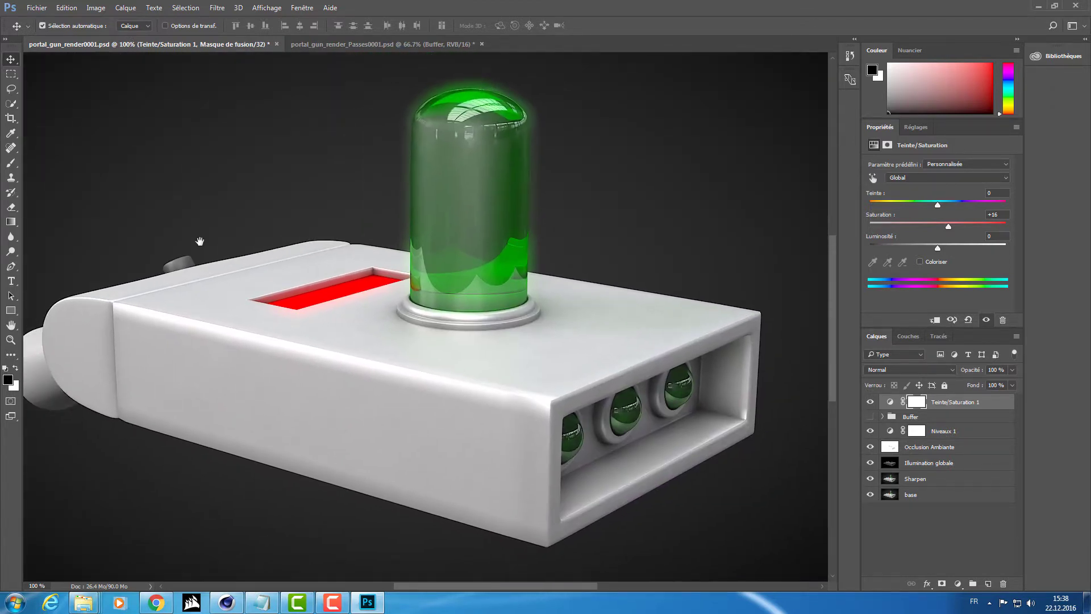
# - Zoom in and out on the portal gun render to inspect the graded result
pyautogui.scroll(-2, 279, 245)
pyautogui.scroll(-2, 279, 244)
pyautogui.scroll(2, 279, 243)
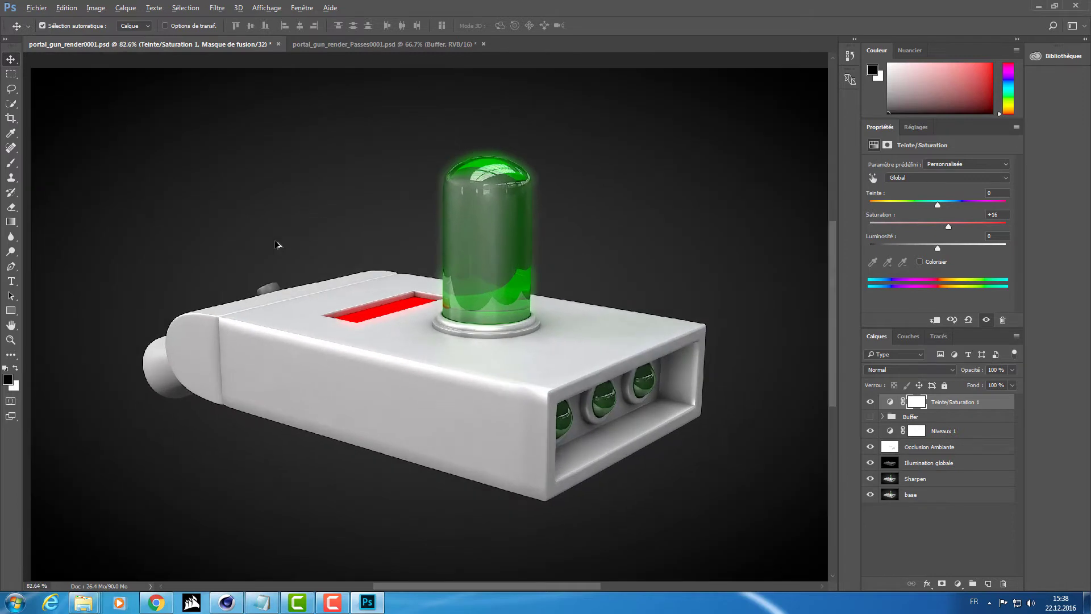
pyautogui.scroll(1, 279, 243)
pyautogui.scroll(1, 590, 351)
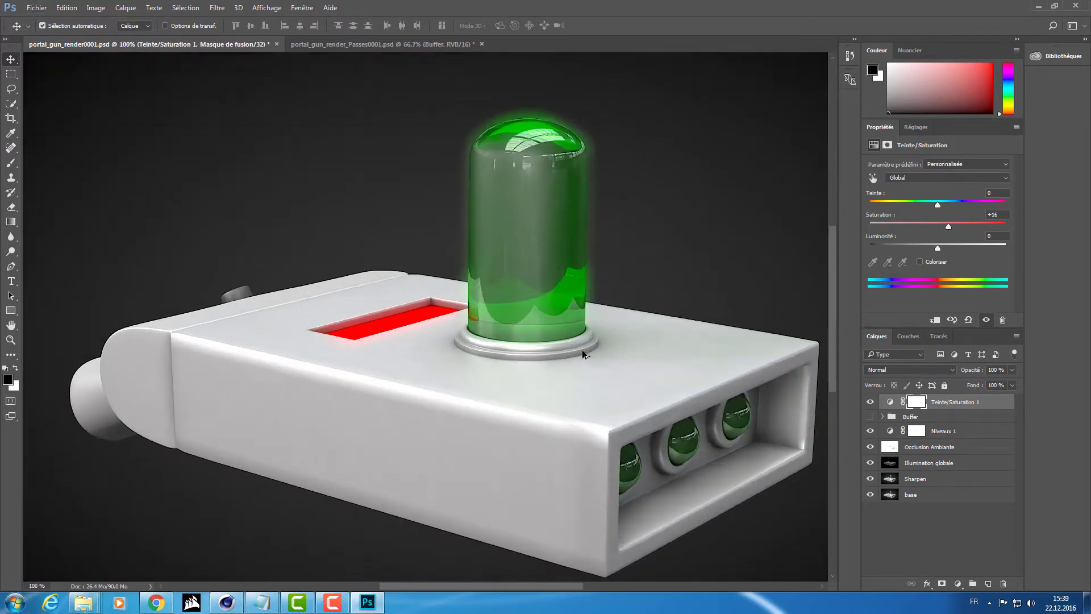
pyautogui.scroll(1, 584, 354)
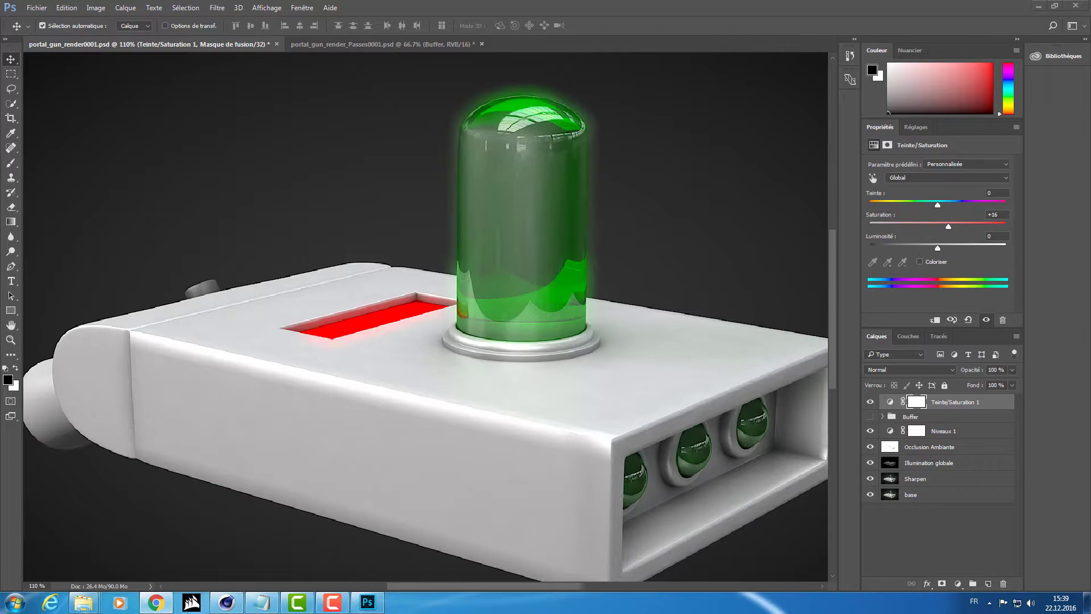
# - Bring up Chrome full-screen and search Google Images for 'couleur pellicule'
pyautogui.hotkey('alt', 'Tab')
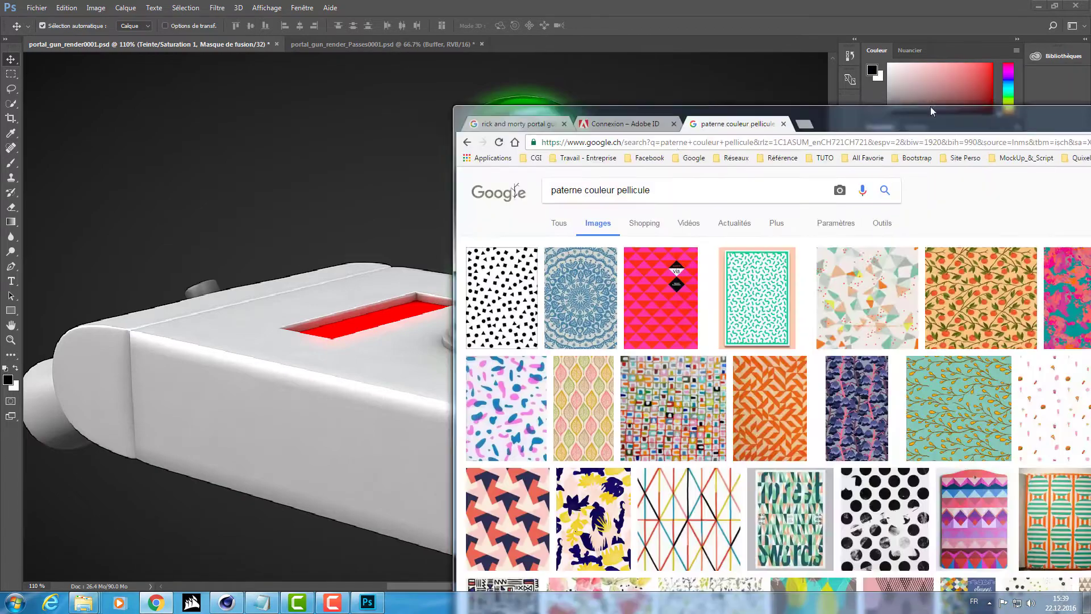
pyautogui.doubleClick(929, 107)
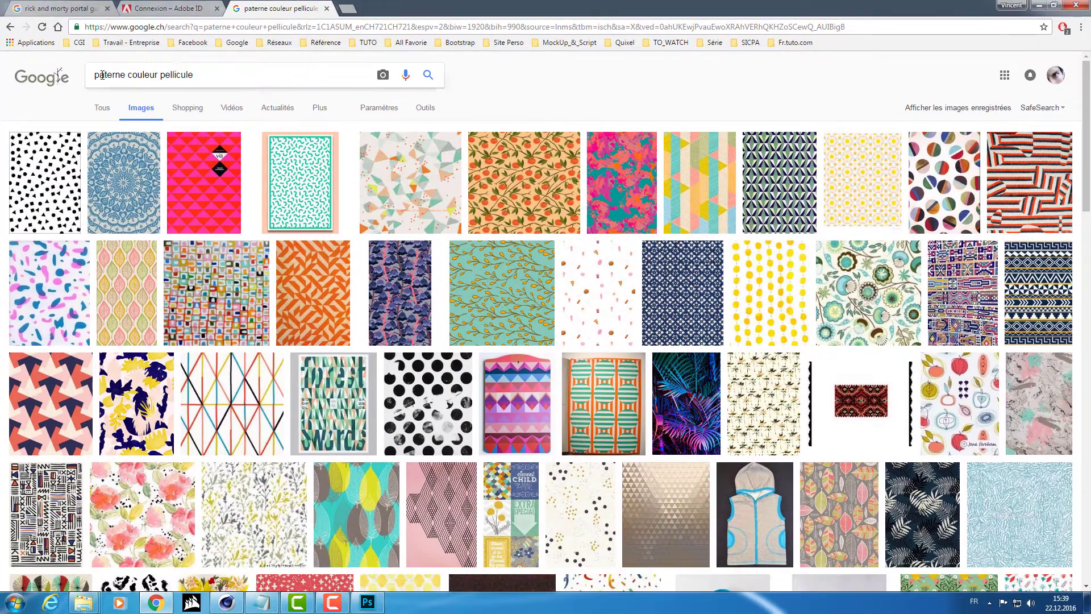
pyautogui.doubleClick(108, 74)
pyautogui.press('BackSpace')
pyautogui.press('Return')
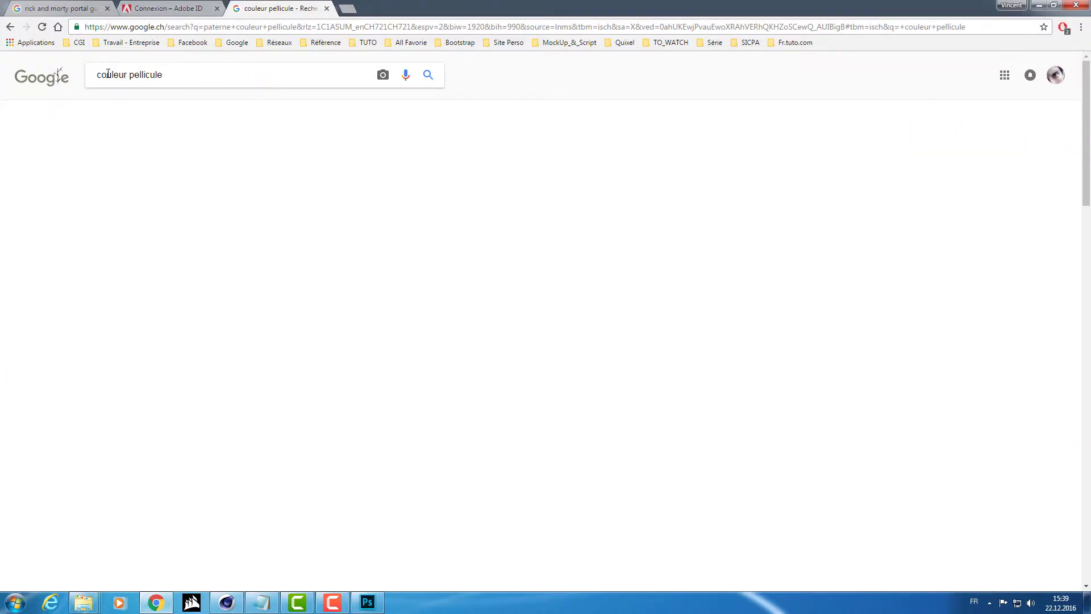
# - Refine the image search to 'couleur pellicule fond d'écran'
pyautogui.scroll(-5, 272, 304)
pyautogui.scroll(-5, 269, 304)
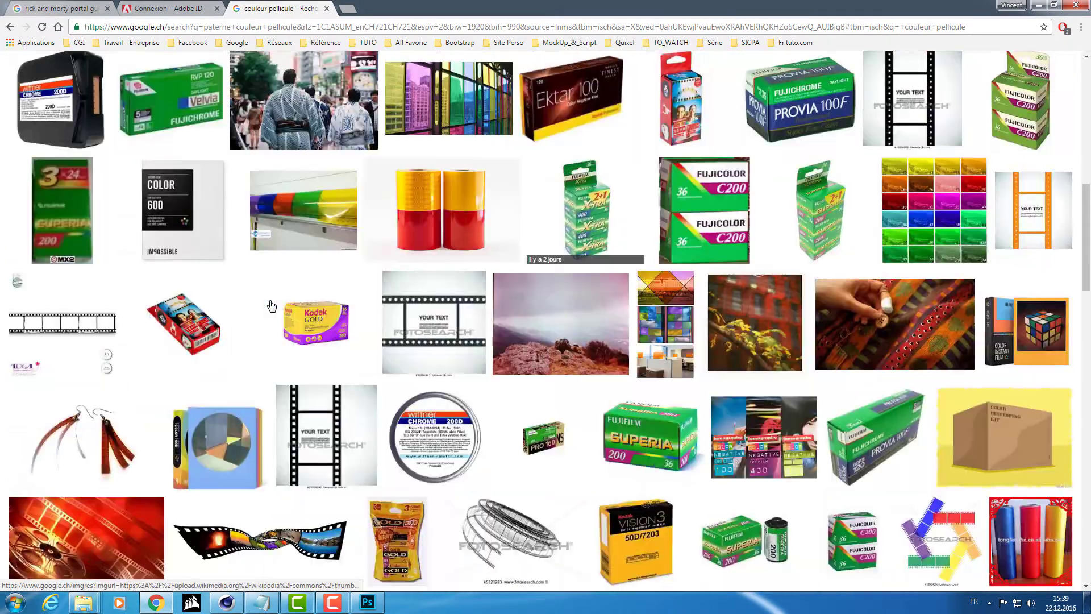
pyautogui.scroll(10, 267, 301)
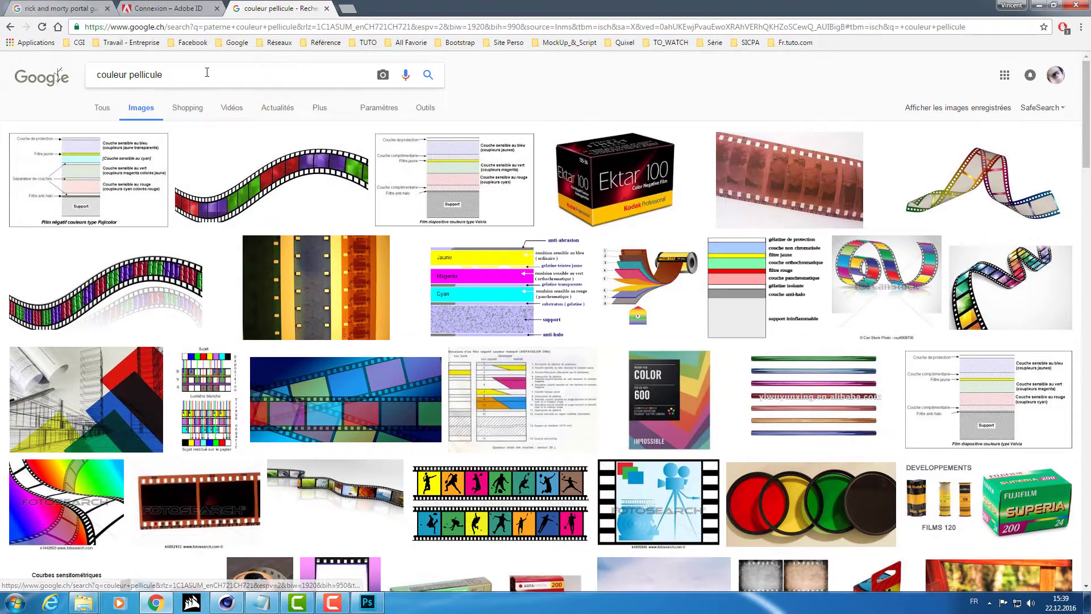
pyautogui.click(207, 72)
pyautogui.write("fond d'écran")
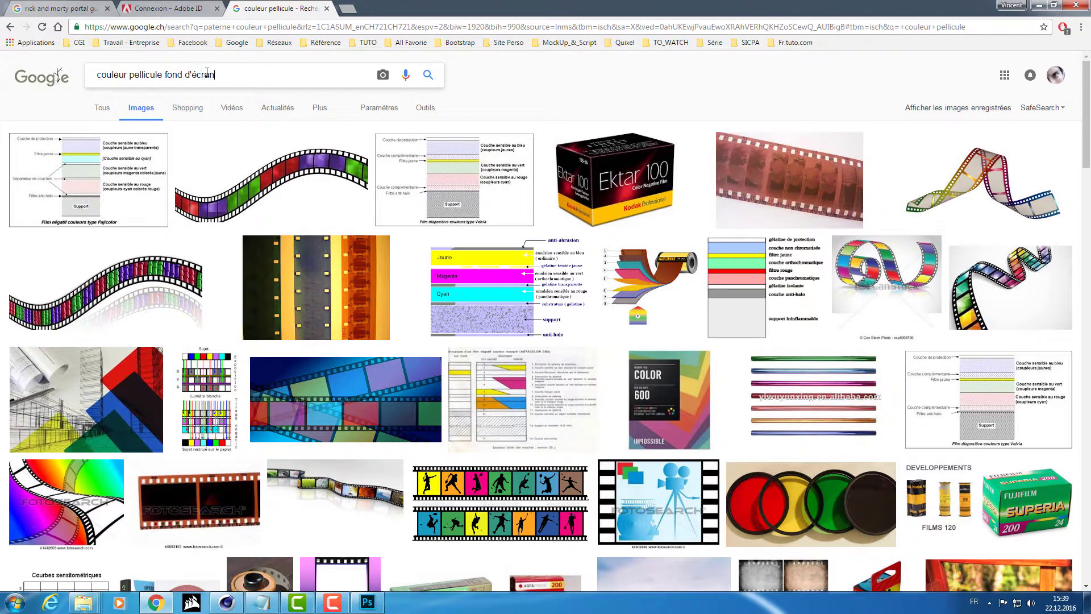
pyautogui.press('Return')
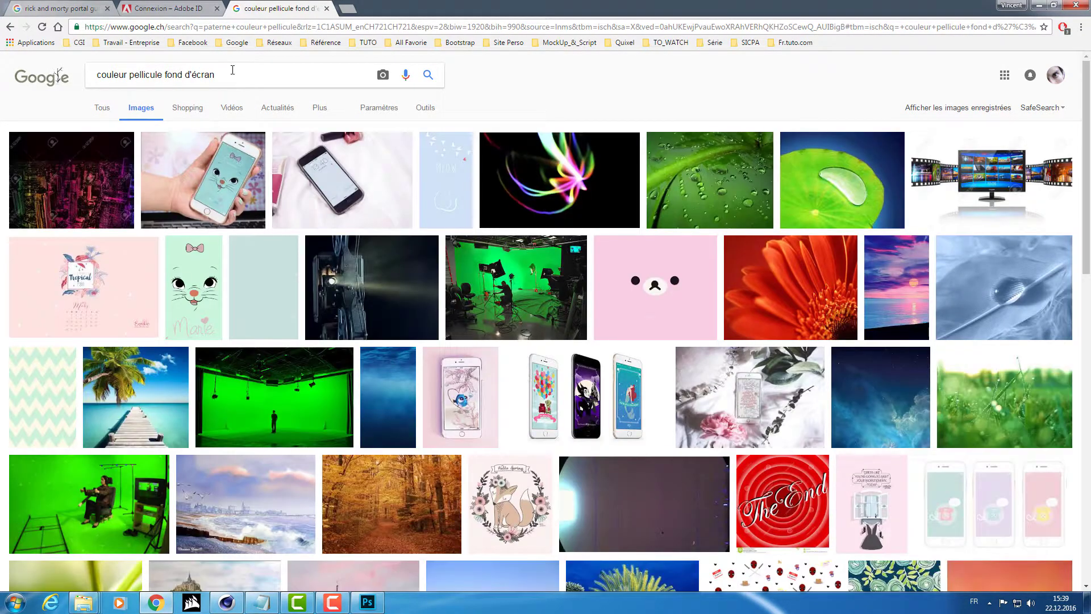
# - Browse the results and preview the colour filmstrip image
pyautogui.scroll(-5, 480, 277)
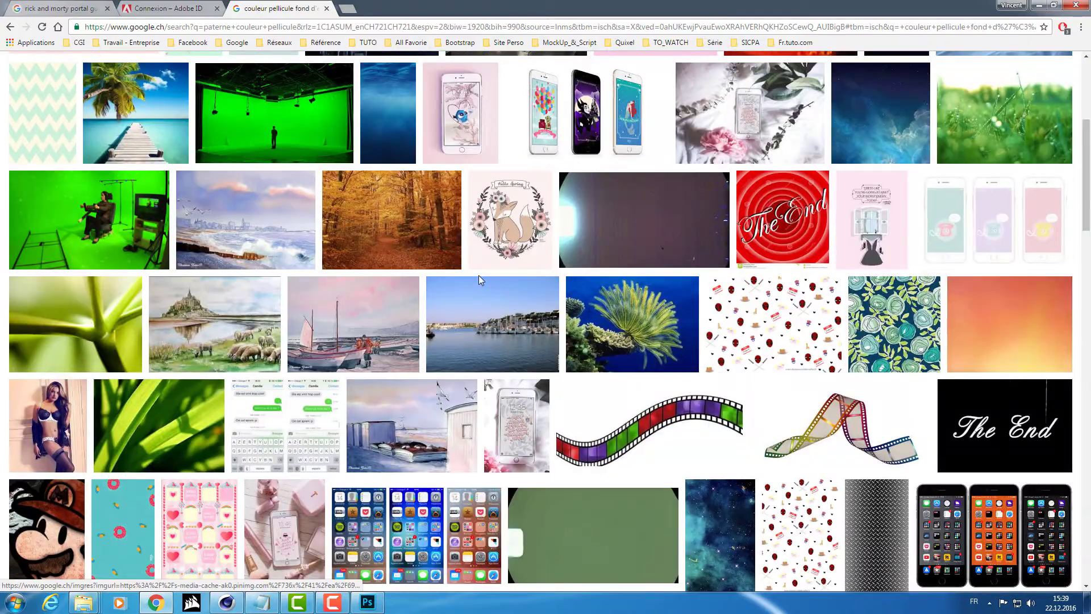
pyautogui.scroll(-2, 478, 275)
pyautogui.scroll(-3, 480, 279)
pyautogui.scroll(-6, 480, 279)
pyautogui.scroll(2, 480, 279)
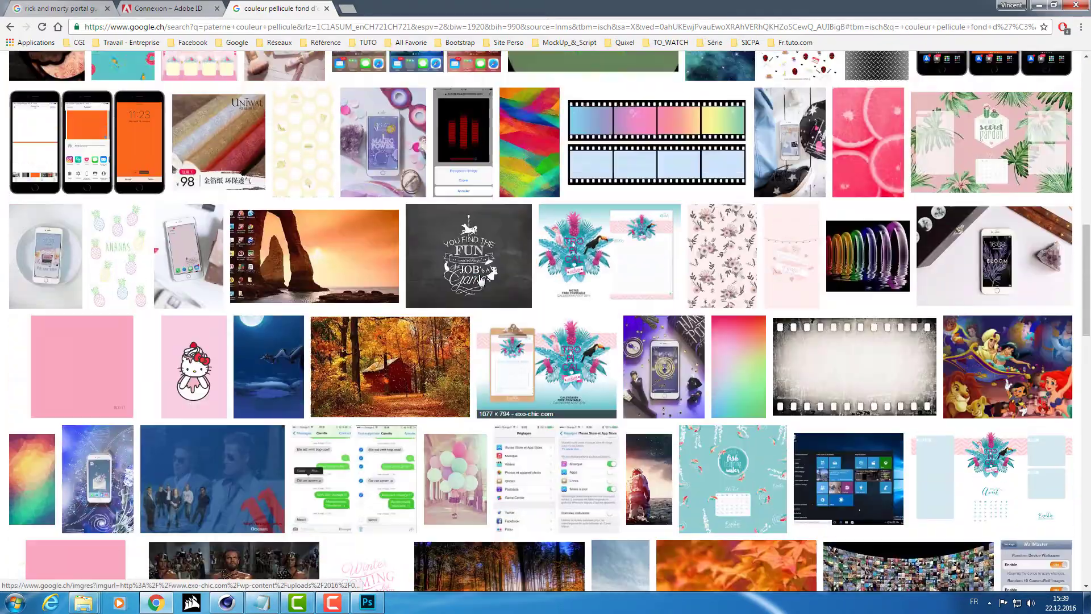
pyautogui.scroll(2, 480, 278)
pyautogui.click(646, 208)
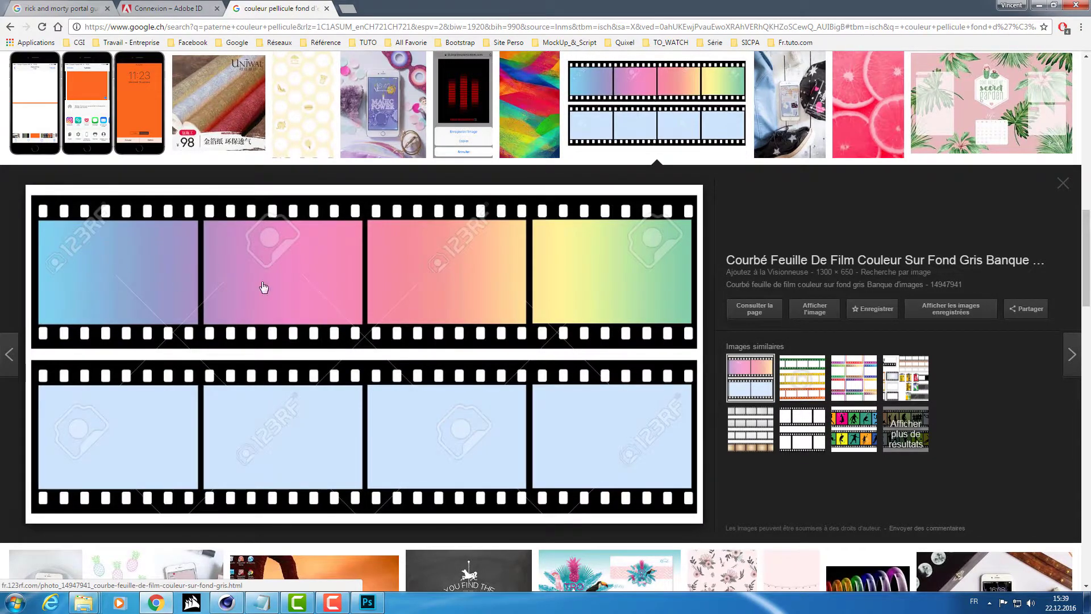
pyautogui.scroll(-5, 330, 290)
pyautogui.scroll(-5, 330, 290)
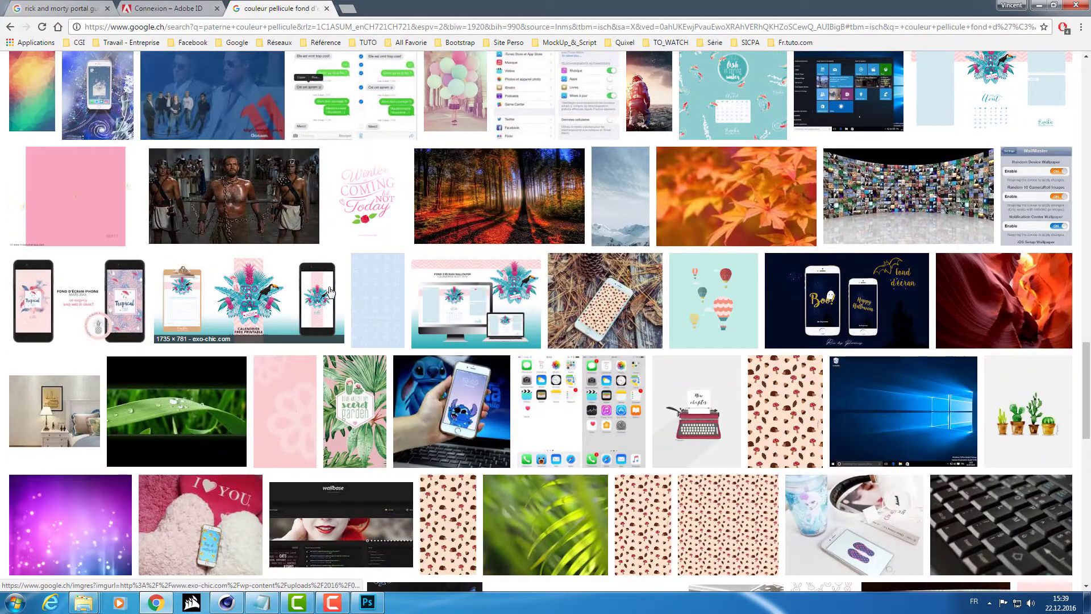
pyautogui.scroll(-3, 329, 291)
pyautogui.scroll(-5, 328, 291)
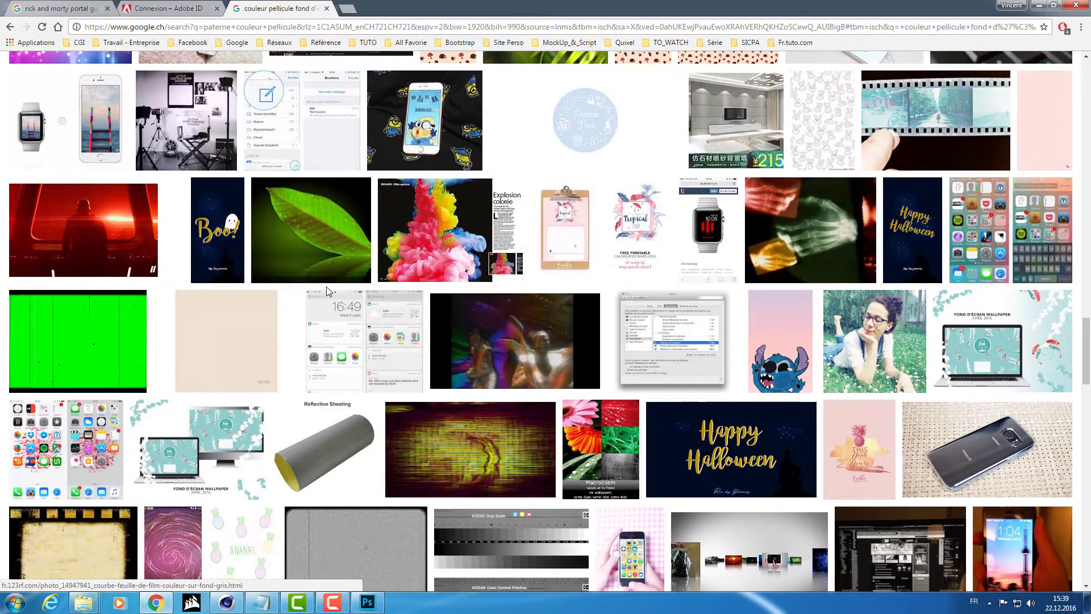
pyautogui.scroll(8, 328, 291)
pyautogui.scroll(8, 328, 291)
pyautogui.scroll(5, 328, 292)
pyautogui.scroll(5, 328, 292)
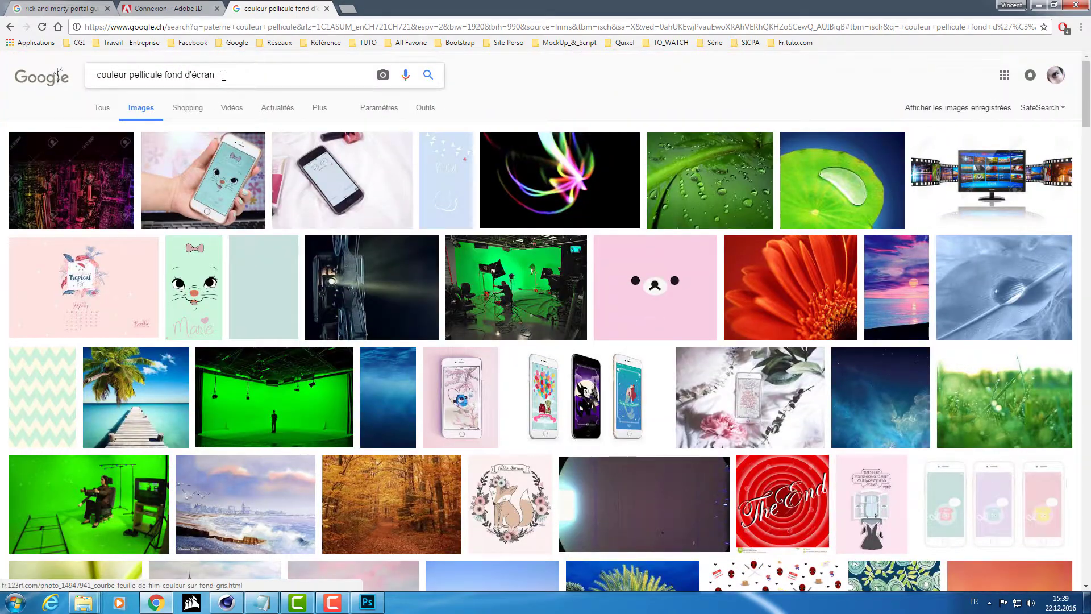
# - Search Google Images for 'caméra argentique couleur template'
pyautogui.moveTo(222, 74); pyautogui.dragTo(60, 64)
pyautogui.write('p')
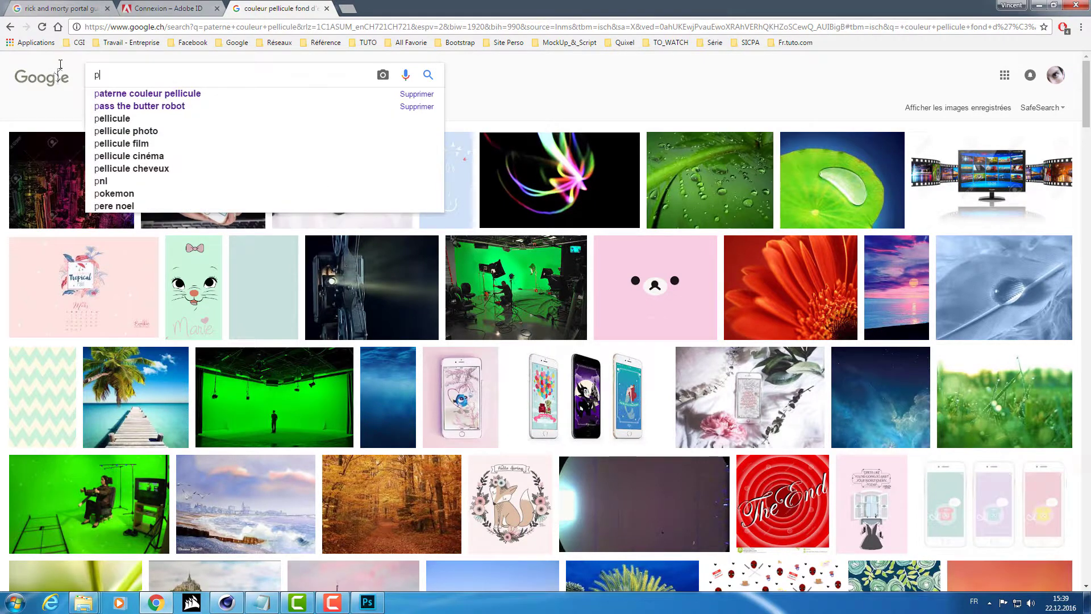
pyautogui.write('eiil')
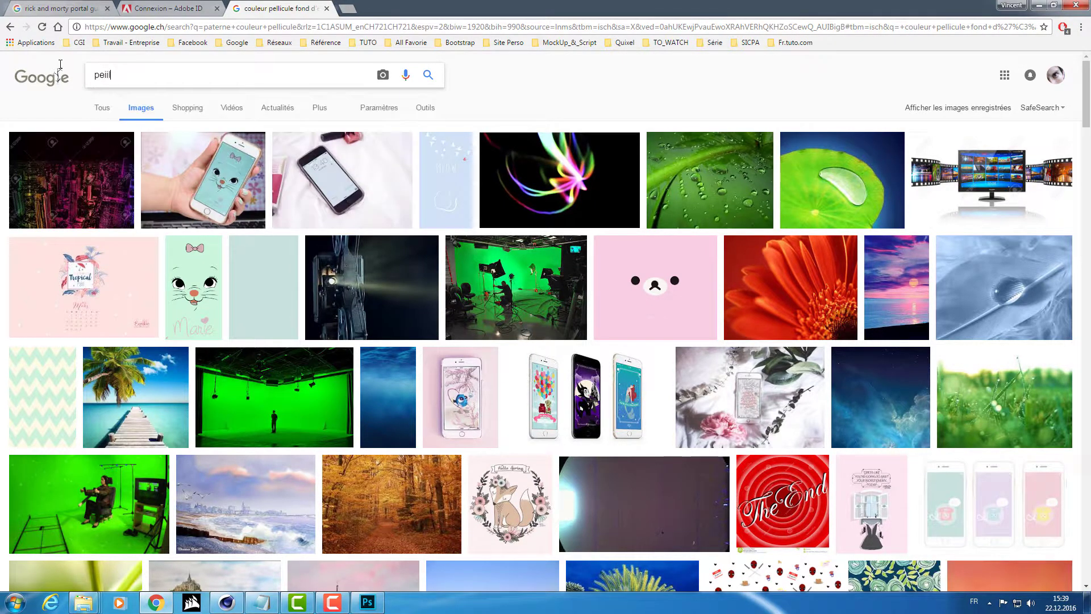
pyautogui.press('BackSpace')
pyautogui.press('BackSpace')
pyautogui.press('BackSpace')
pyautogui.write('i')
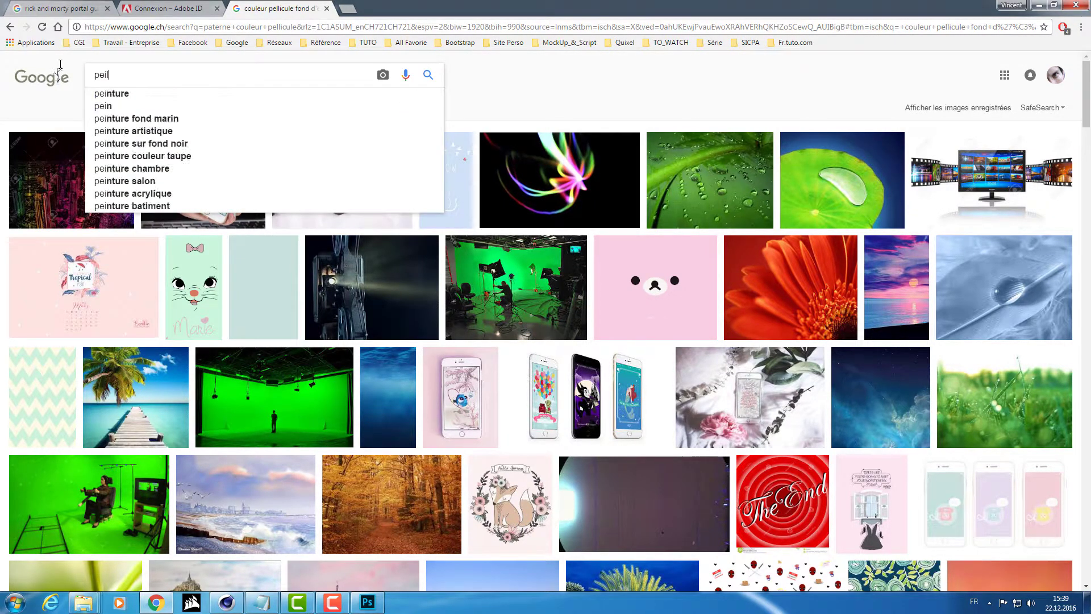
pyautogui.write('llicus')
pyautogui.press('BackSpace')
pyautogui.press('BackSpace')
pyautogui.press('BackSpace')
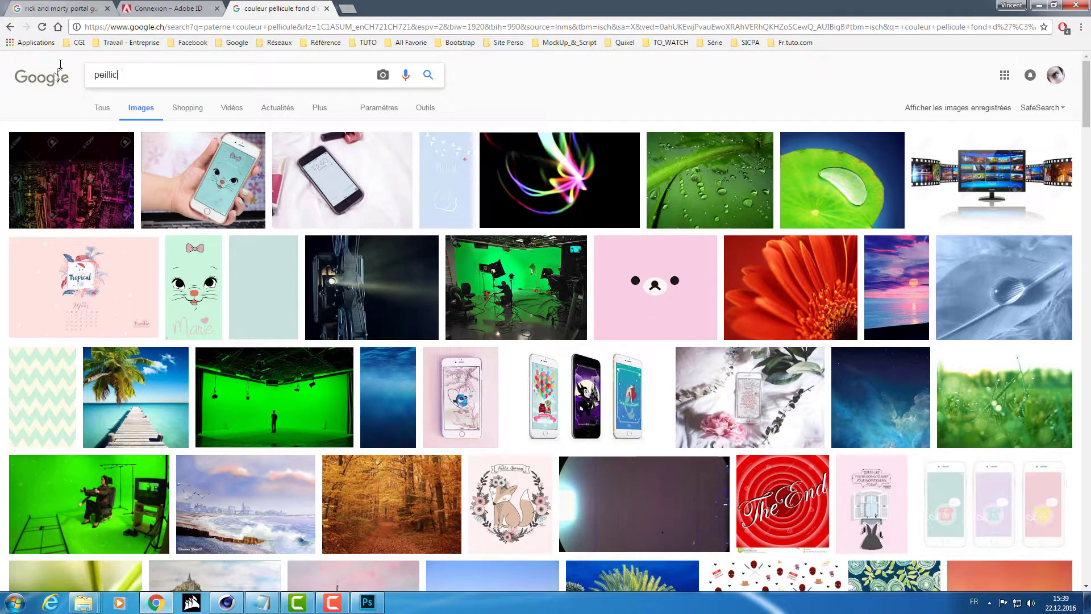
pyautogui.press('BackSpace')
pyautogui.press('BackSpace')
pyautogui.press('BackSpace')
pyautogui.write('camer')
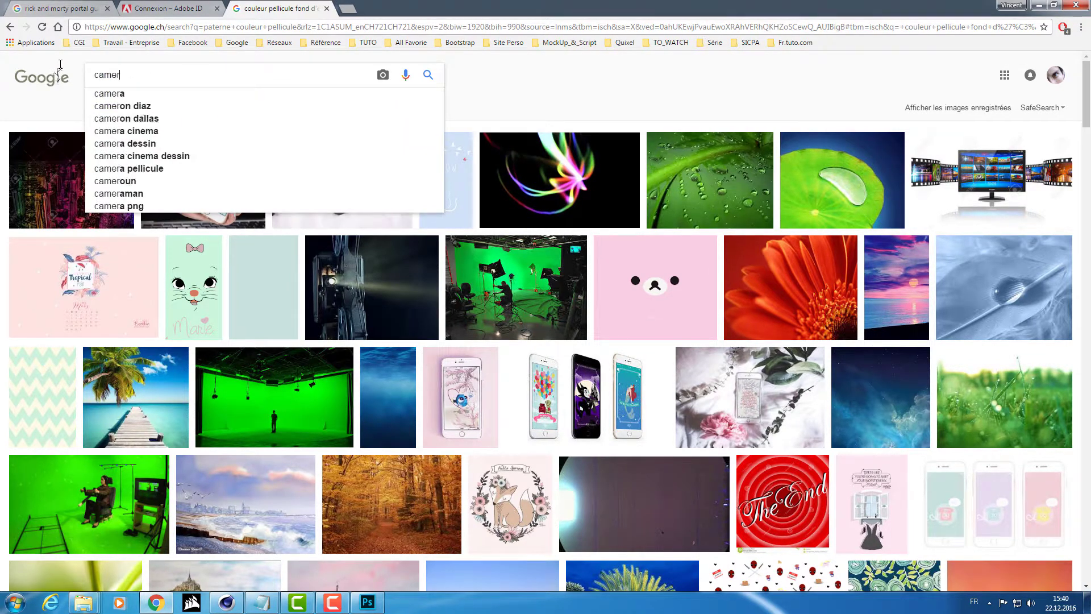
pyautogui.write('a argen')
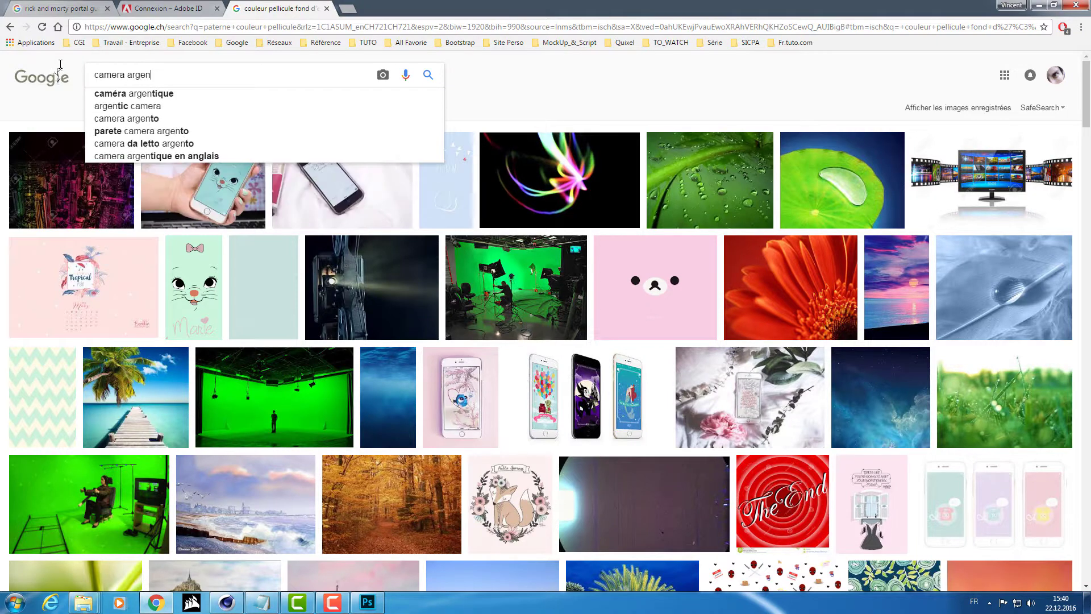
pyautogui.press('Down')
pyautogui.write('coul')
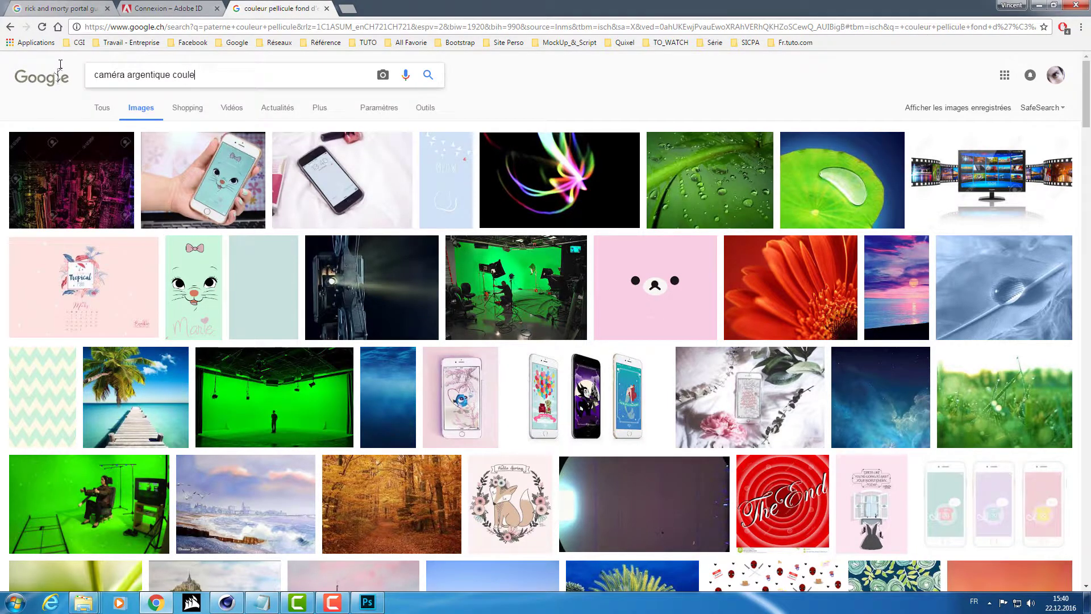
pyautogui.write('eur templa')
pyautogui.write('te')
pyautogui.press('Return')
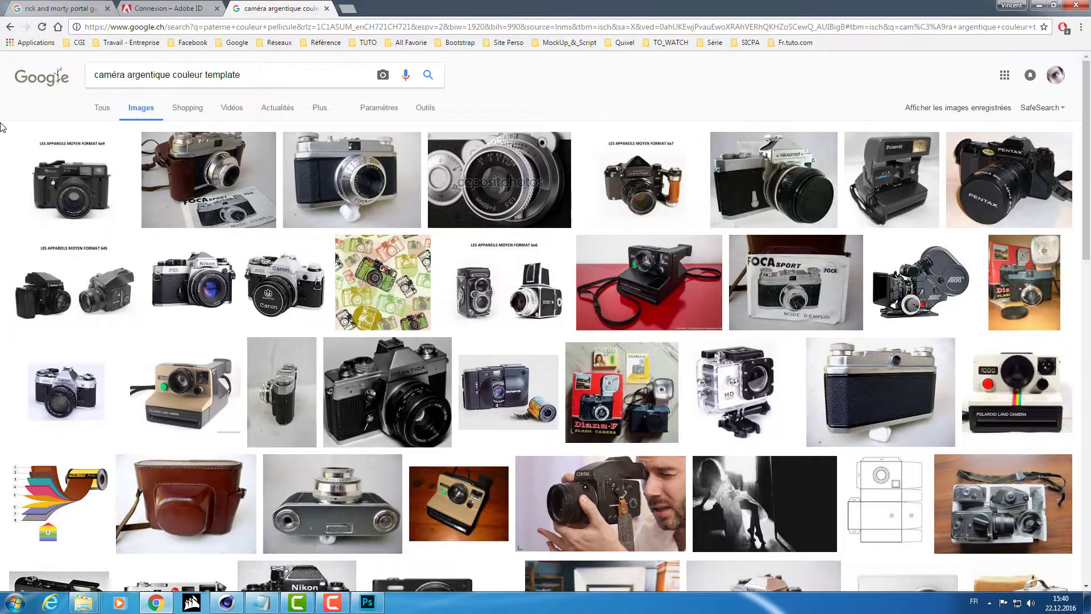
# - Browse the camera template results, then close the search tab
pyautogui.scroll(-7, 292, 238)
pyautogui.scroll(-5, 292, 240)
pyautogui.scroll(-6, 292, 238)
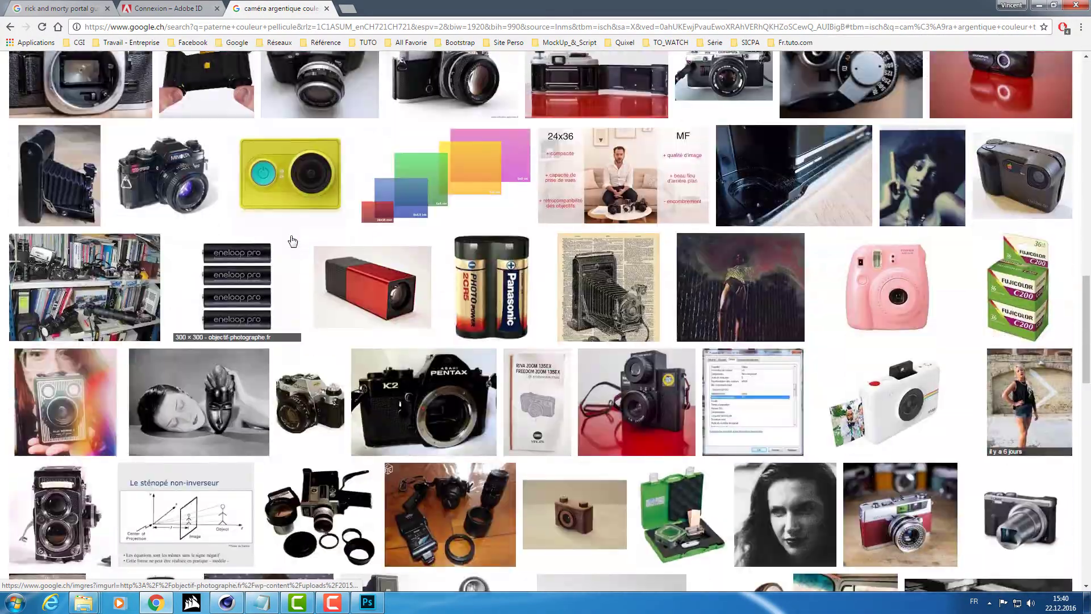
pyautogui.scroll(-7, 292, 239)
pyautogui.scroll(-6, 290, 238)
pyautogui.scroll(6, 289, 238)
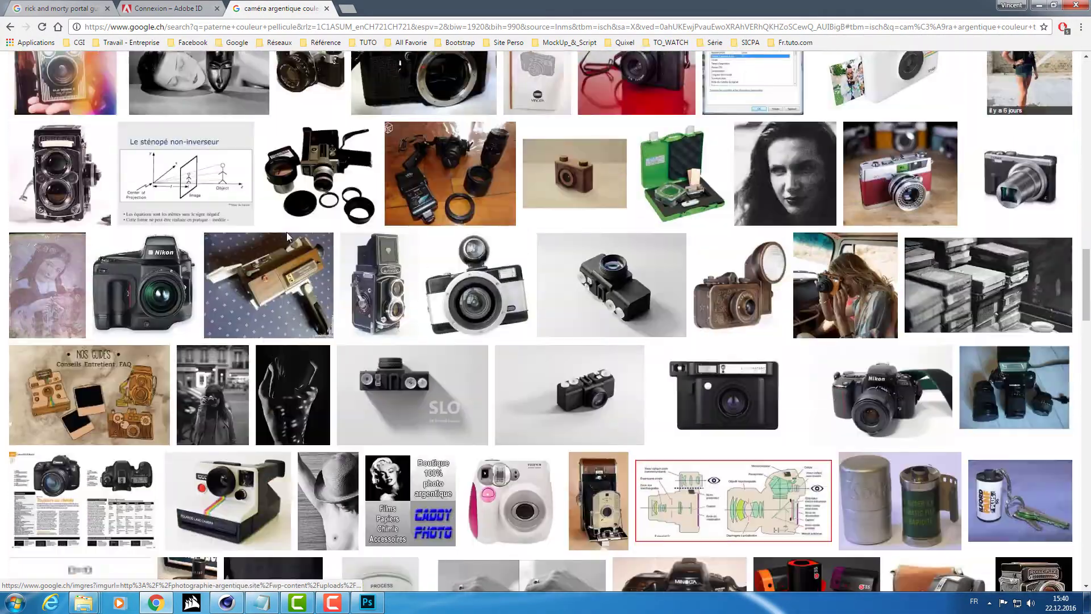
pyautogui.scroll(7, 286, 232)
pyautogui.scroll(7, 286, 231)
pyautogui.scroll(6, 292, 191)
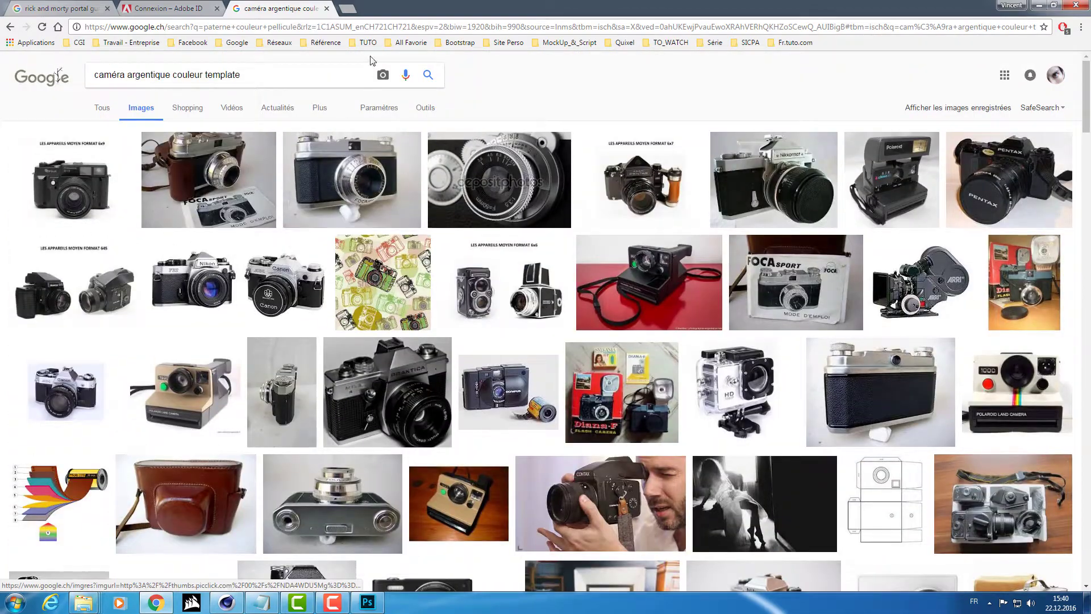
pyautogui.click(326, 9)
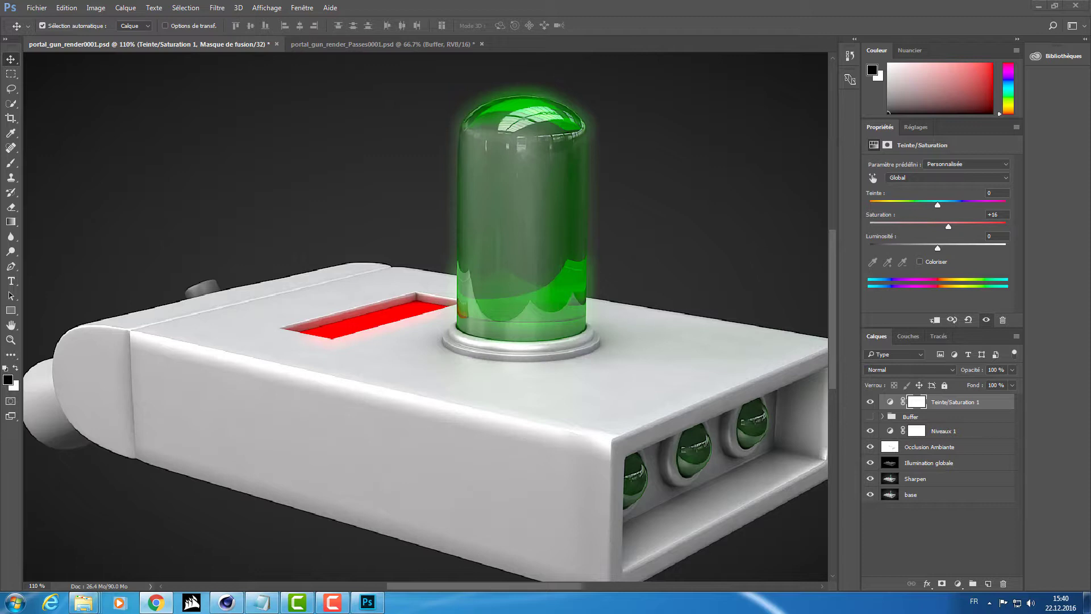
# - Add a new empty layer, Calque 3, at the top above Teinte/Saturation 1
pyautogui.moveTo(660, 295); pyautogui.dragTo(626, 284)
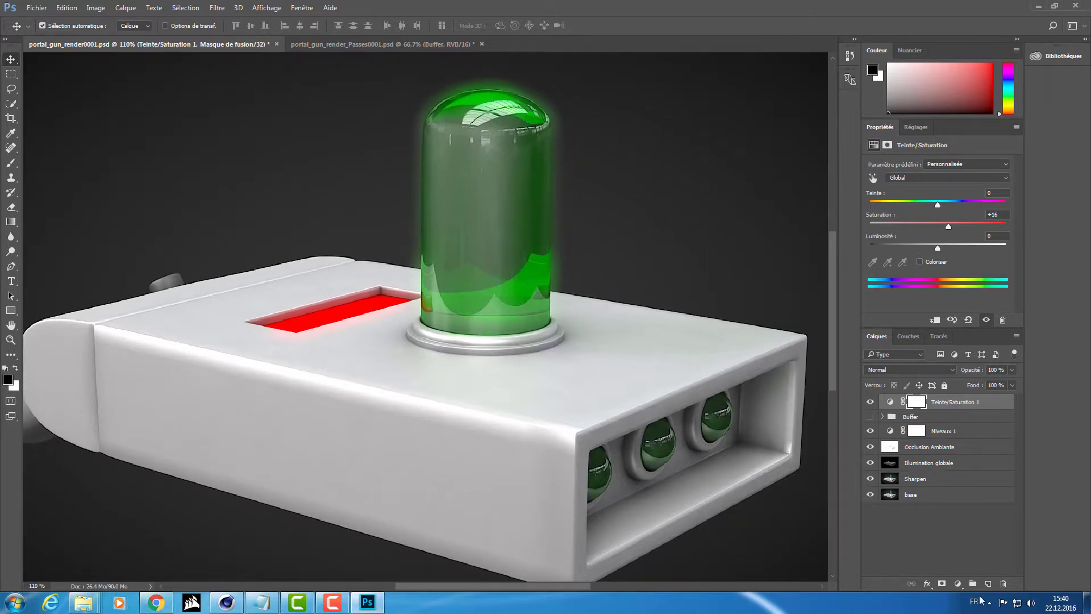
pyautogui.click(988, 584)
pyautogui.scroll(-3, 518, 378)
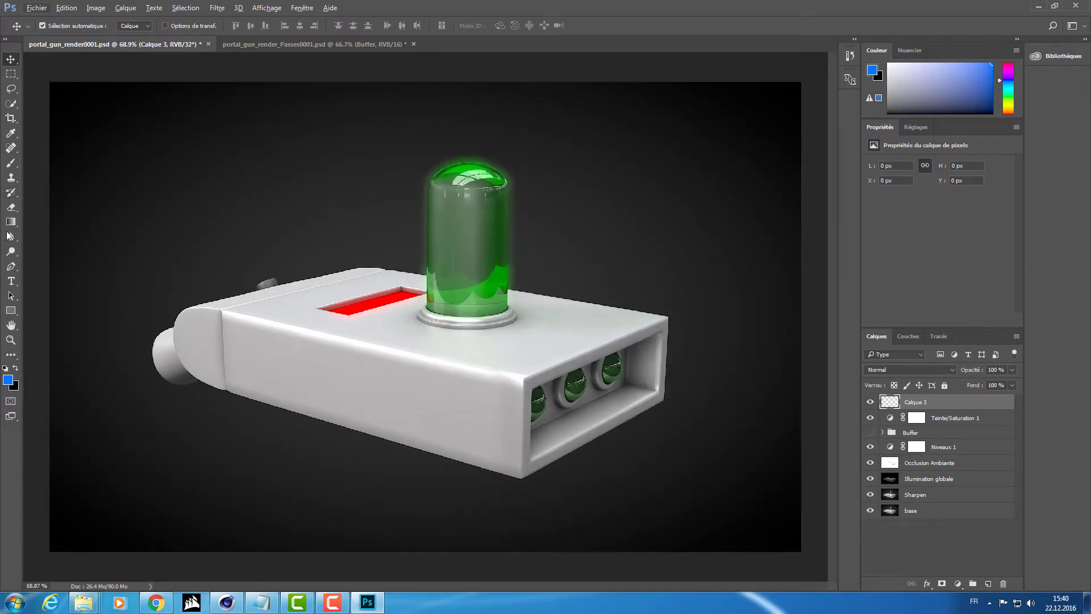
pyautogui.click(11, 221)
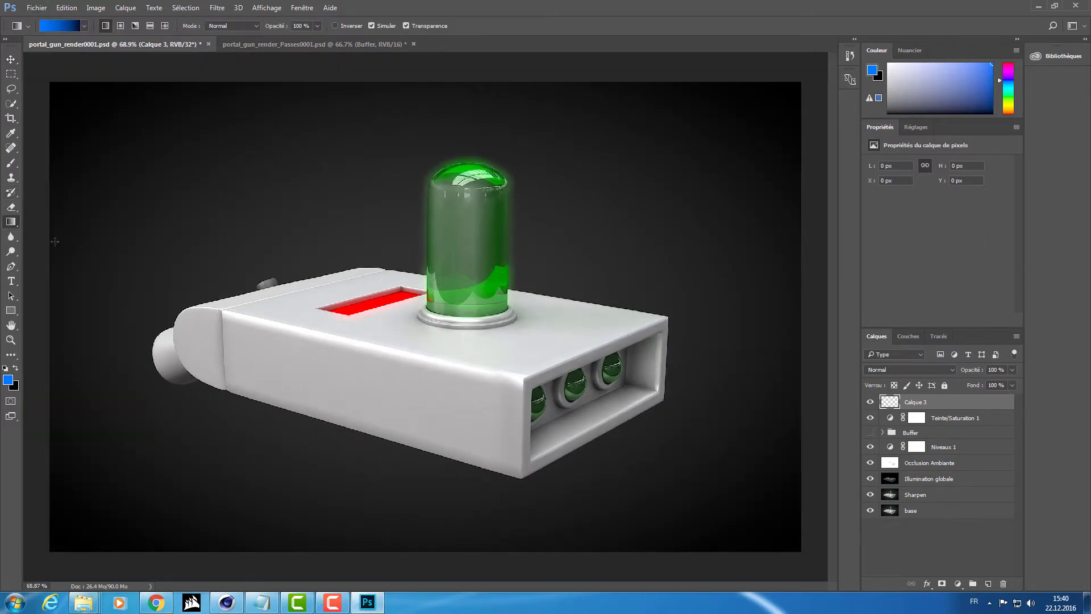
# - Set the gradient's right stop to red and drag a blue-to-red gradient left to right across Calque 3
pyautogui.click(52, 28)
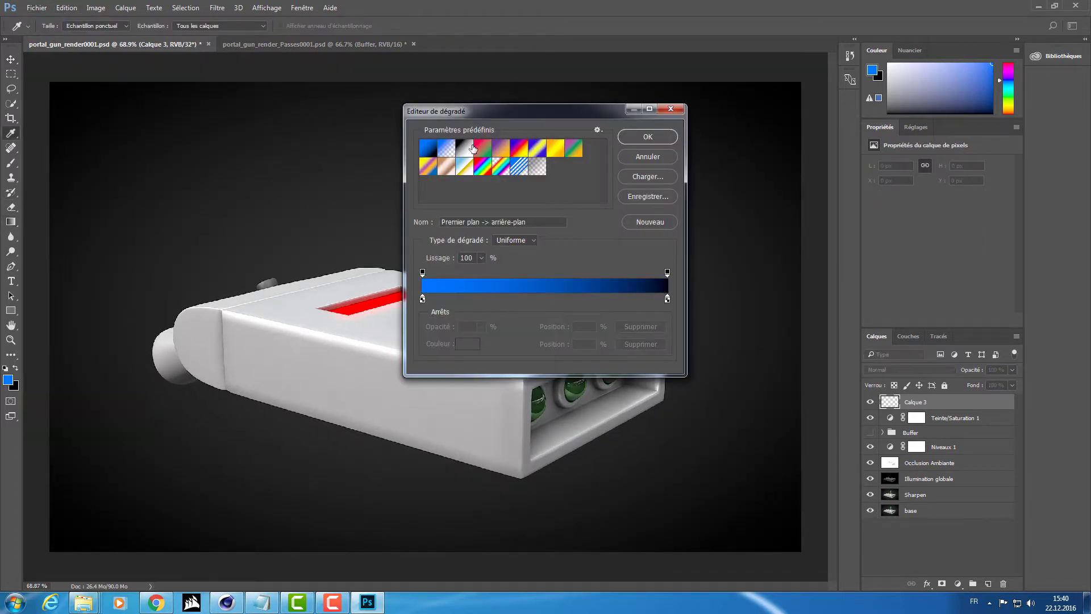
pyautogui.click(666, 273)
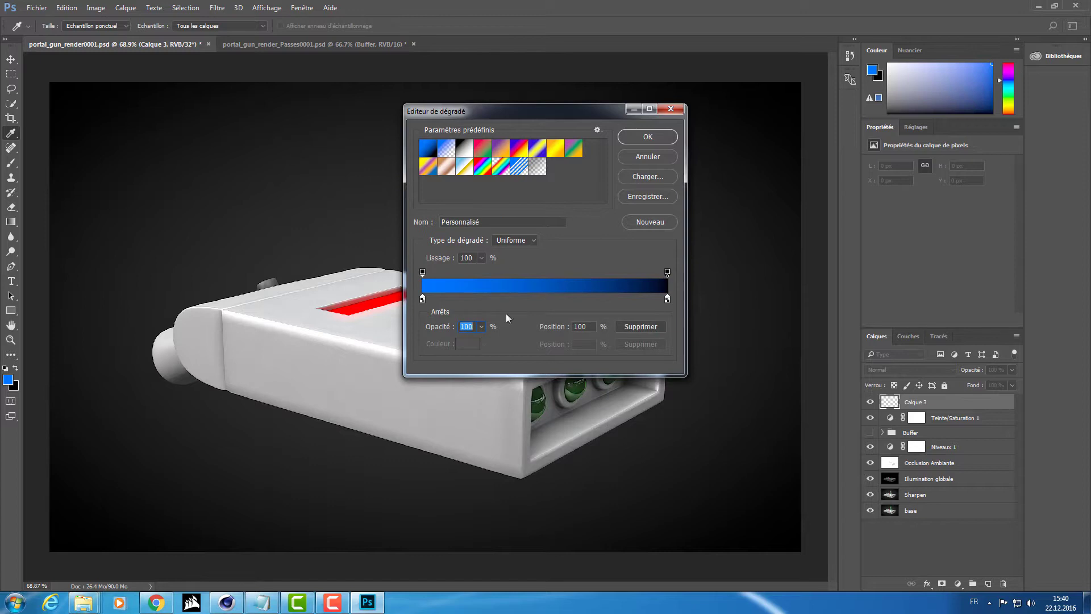
pyautogui.click(667, 301)
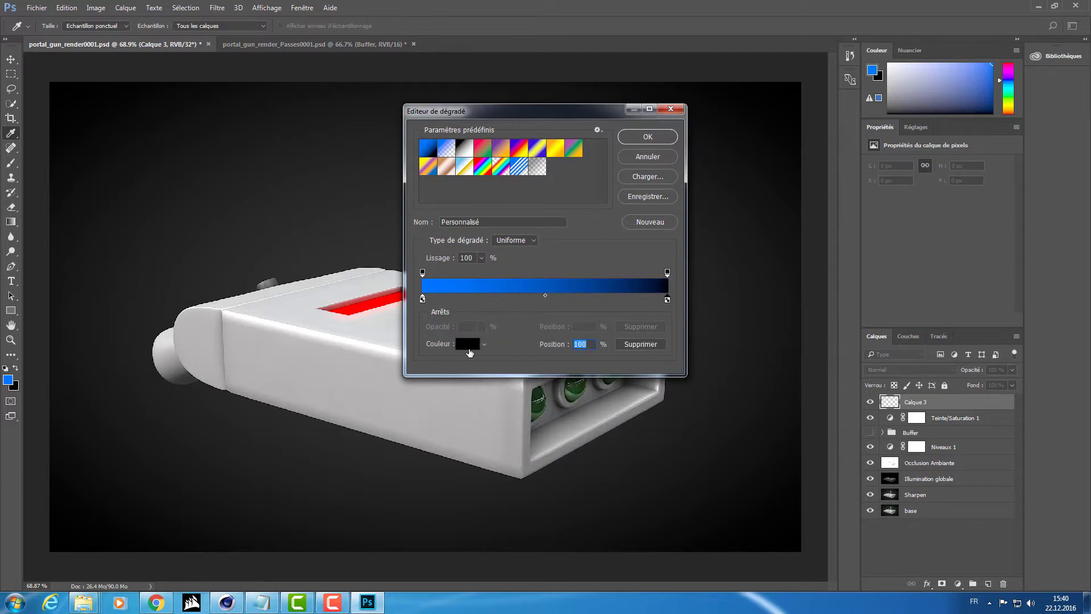
pyautogui.click(468, 345)
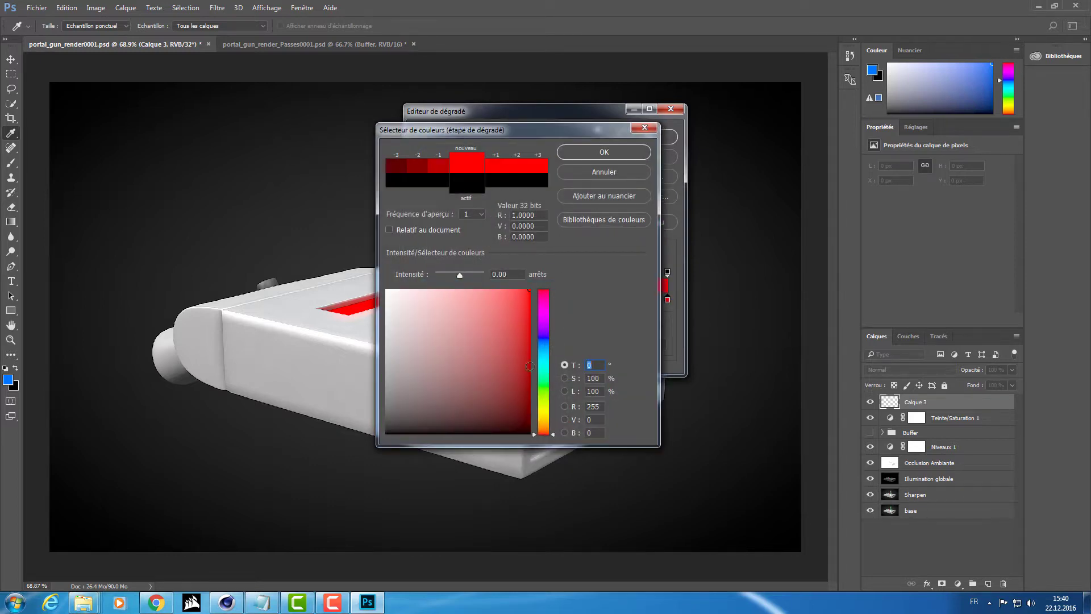
pyautogui.click(619, 150)
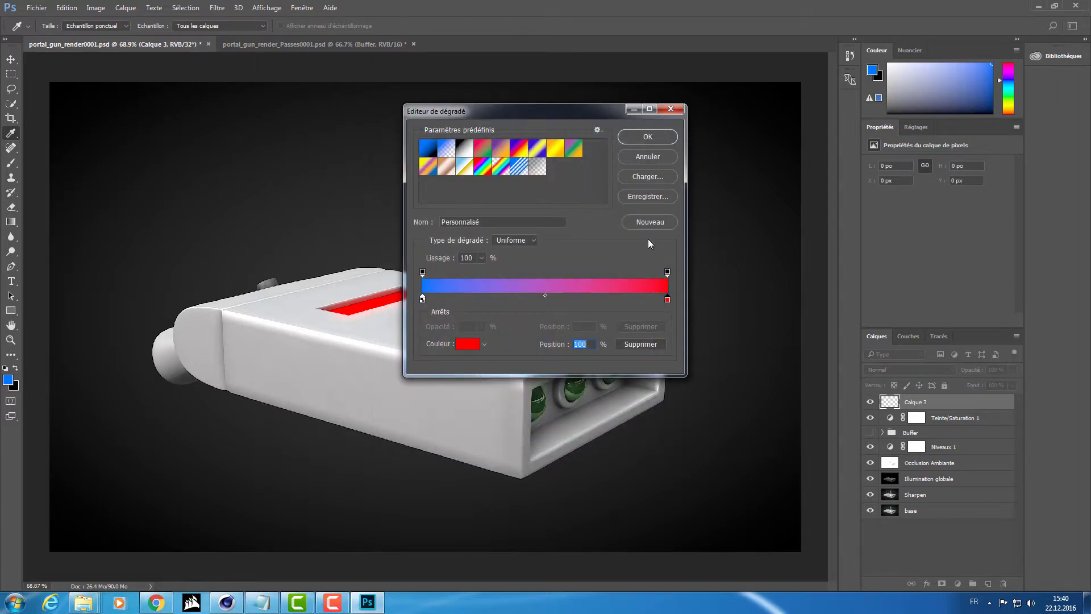
pyautogui.click(643, 137)
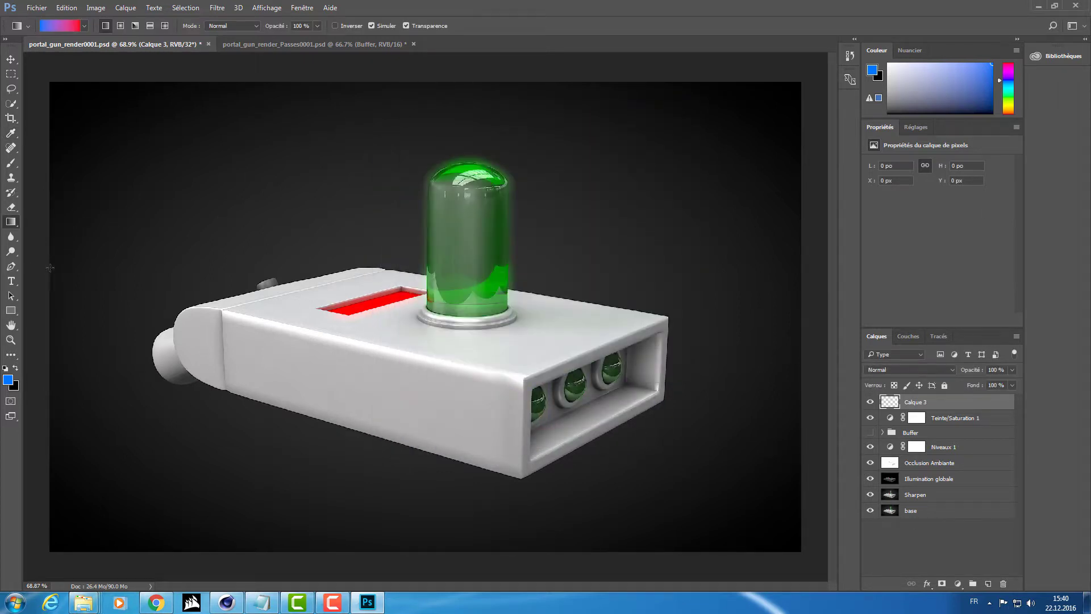
pyautogui.moveTo(50, 268); pyautogui.dragTo(796, 290)
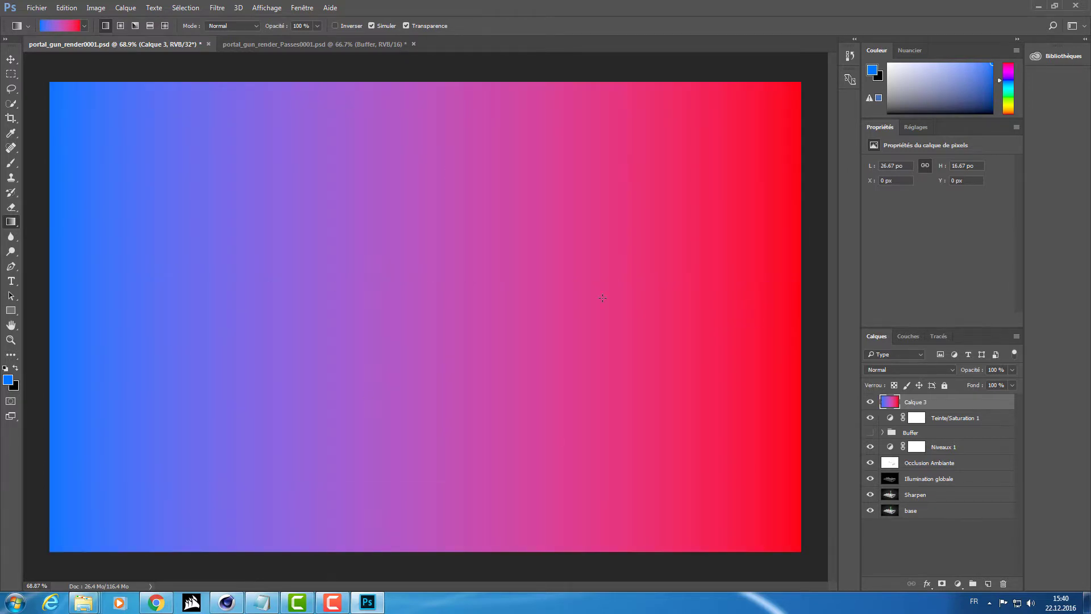
# - Preview Couleur, Fondu, Normal, Produit and Luminosité blend modes on the gradient layer
pyautogui.click(900, 370)
pyautogui.click(900, 584)
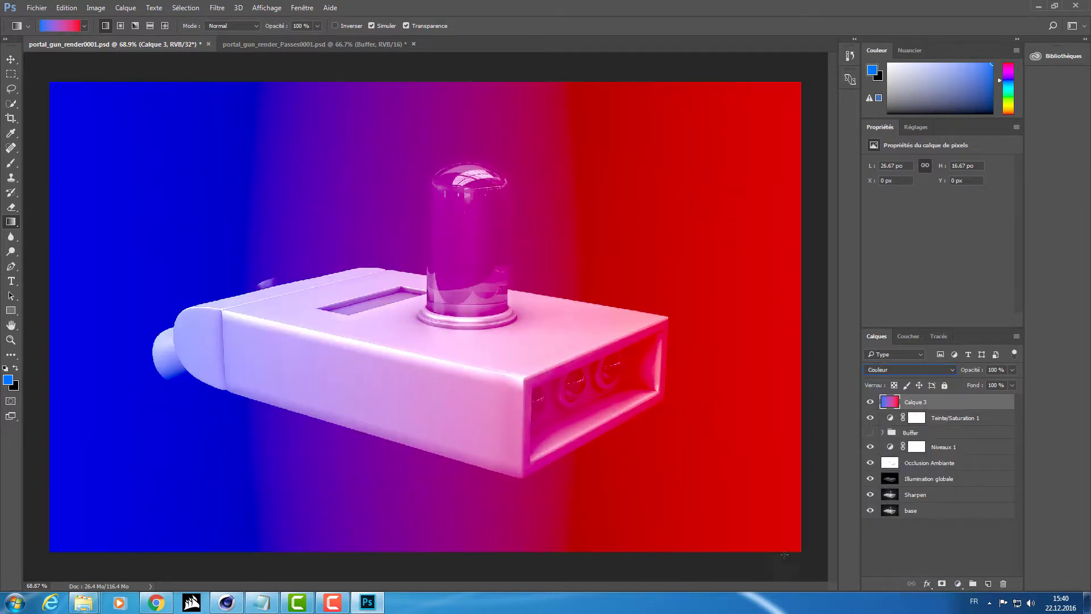
pyautogui.click(905, 370)
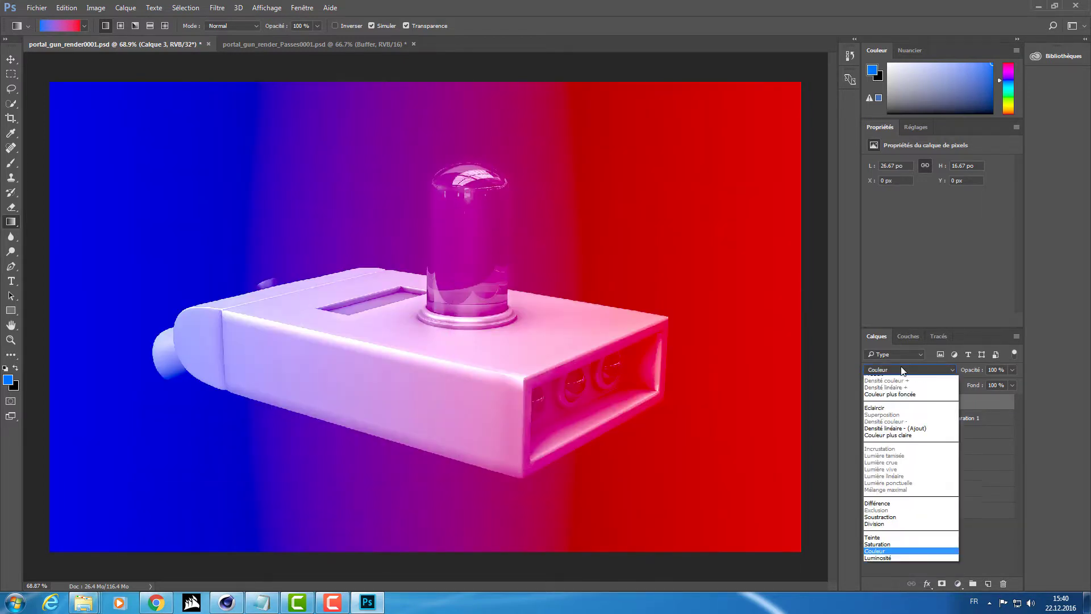
pyautogui.click(898, 379)
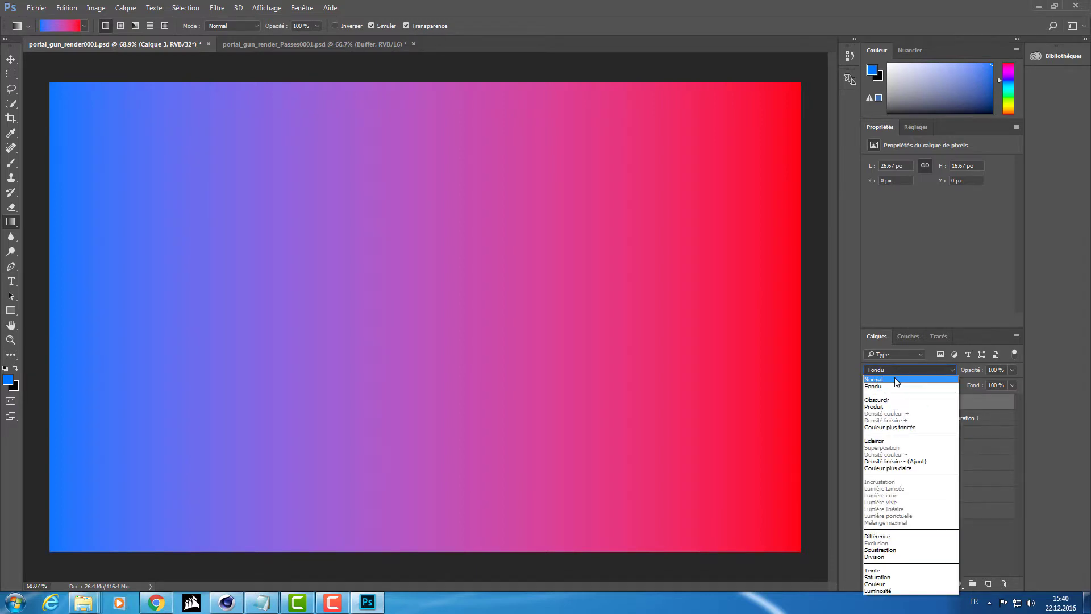
pyautogui.click(893, 379)
pyautogui.press('Down')
pyautogui.press('Down')
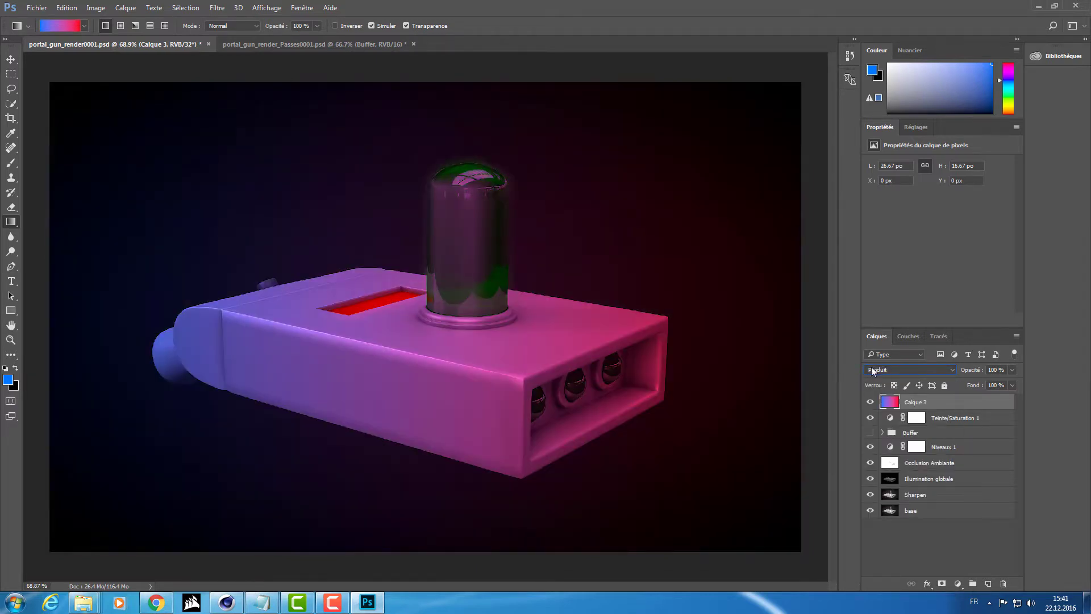
pyautogui.press('Down')
pyautogui.press('Down')
pyautogui.press('Down')
pyautogui.press('Down')
pyautogui.press('Down')
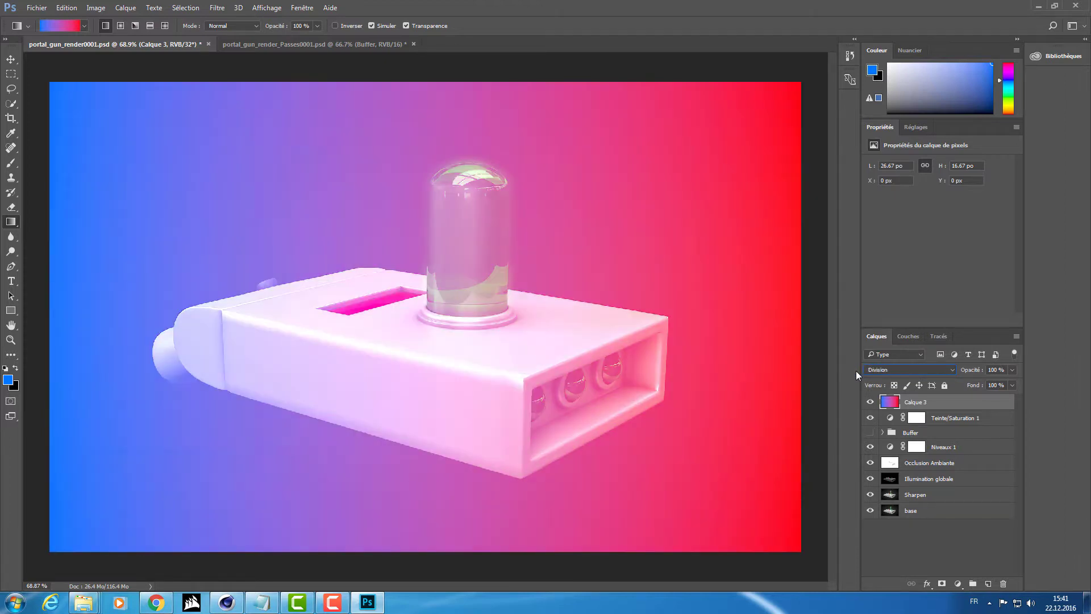
pyautogui.press('Down')
pyautogui.press('Down')
pyautogui.press('Down')
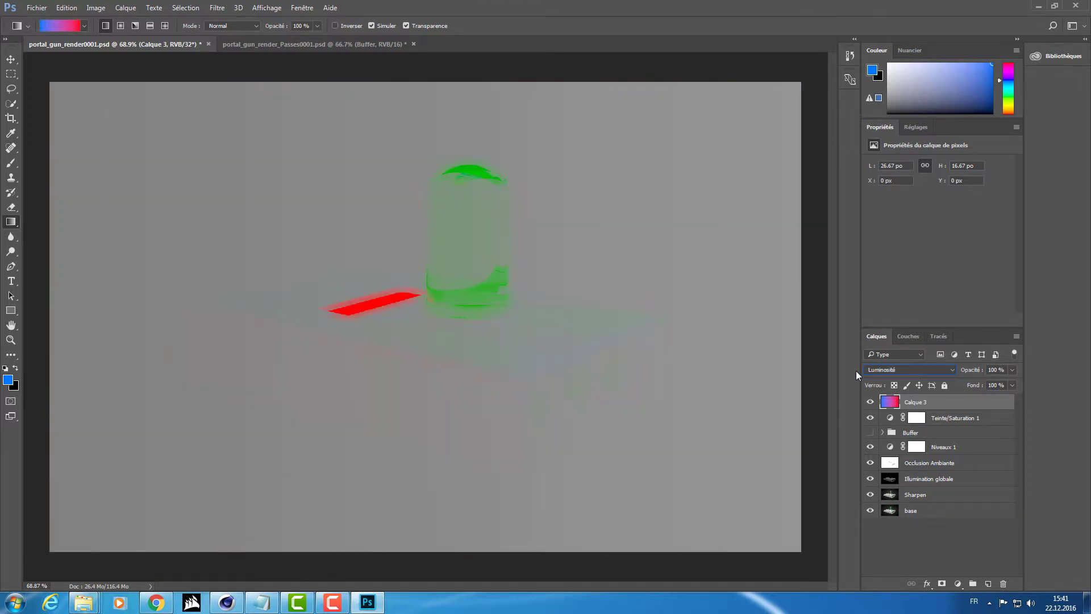
pyautogui.press('Up')
pyautogui.press('Down')
# - Cycle through further blend modes and settle Calque 3 on Couleur
pyautogui.click(903, 370)
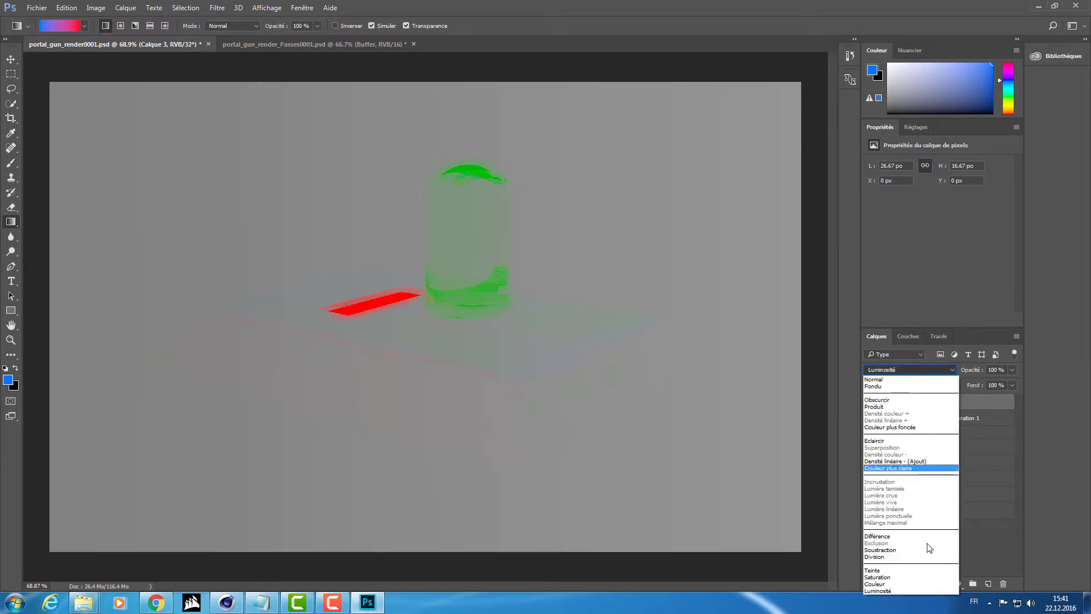
pyautogui.click(889, 591)
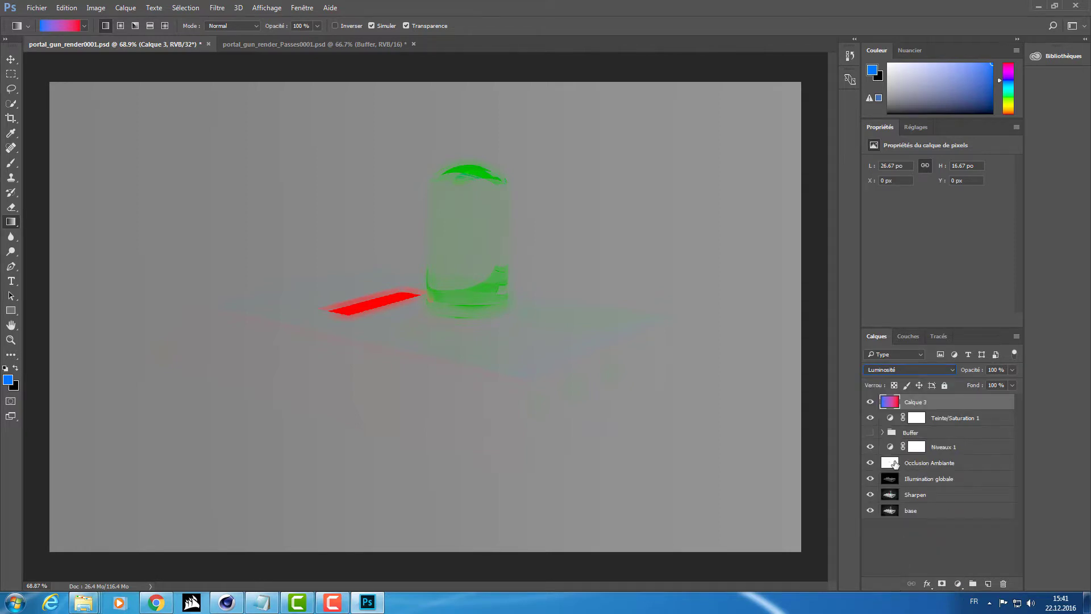
pyautogui.press('Up')
pyautogui.press('Up')
pyautogui.press('Up')
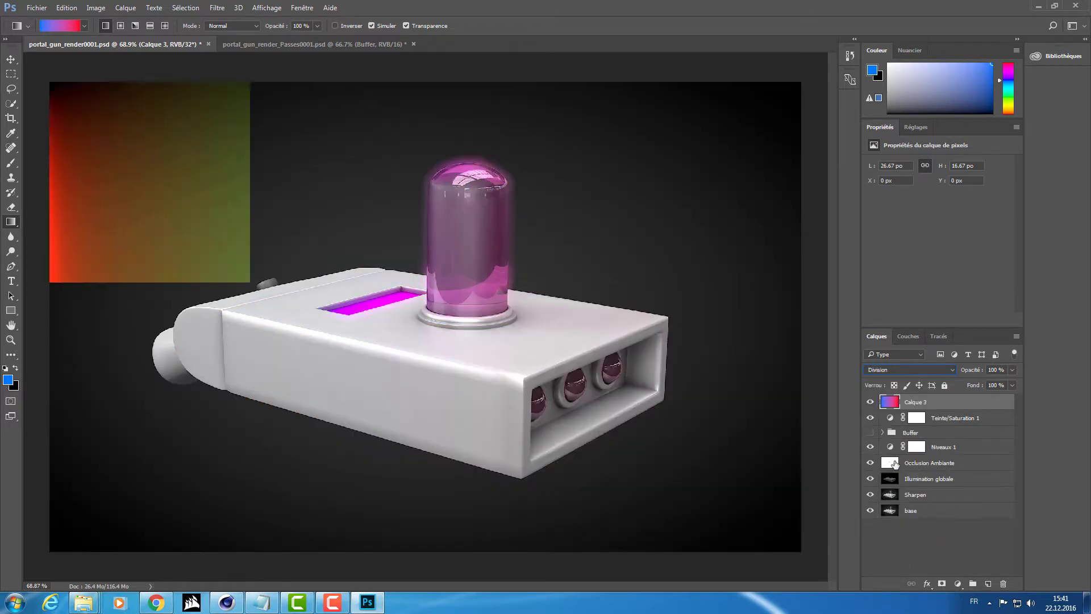
pyautogui.press('Up')
pyautogui.press('Up')
pyautogui.press('Up')
pyautogui.press('Up')
pyautogui.press('Up')
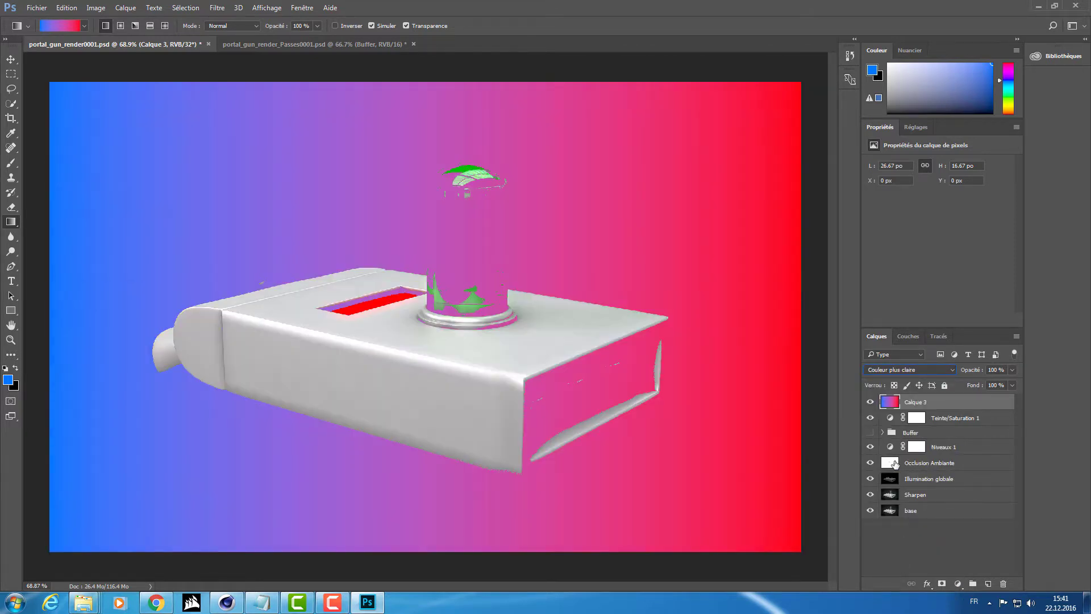
pyautogui.press('Up')
pyautogui.press('Up')
pyautogui.press('Up')
pyautogui.press('Up')
pyautogui.press('Up')
pyautogui.press('Up')
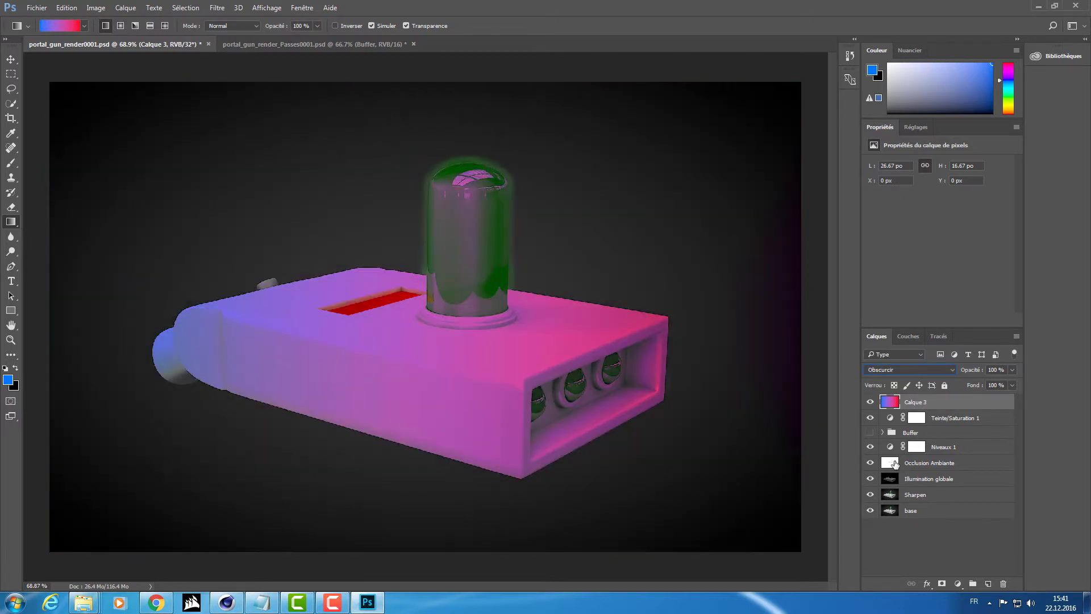
pyautogui.press('Up')
pyautogui.press('Up')
pyautogui.press('Down')
pyautogui.press('Down')
pyautogui.press('Down')
pyautogui.press('Down')
pyautogui.press('Down')
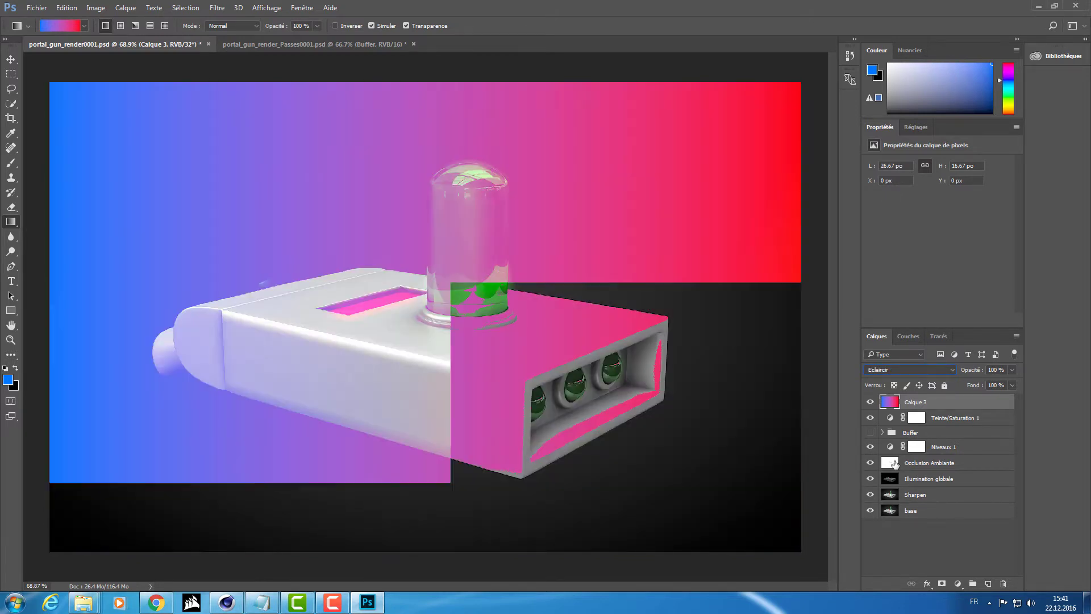
pyautogui.press('Down')
pyautogui.press('Down')
pyautogui.press('Down')
pyautogui.press('Down')
pyautogui.press('Down')
pyautogui.press('Down')
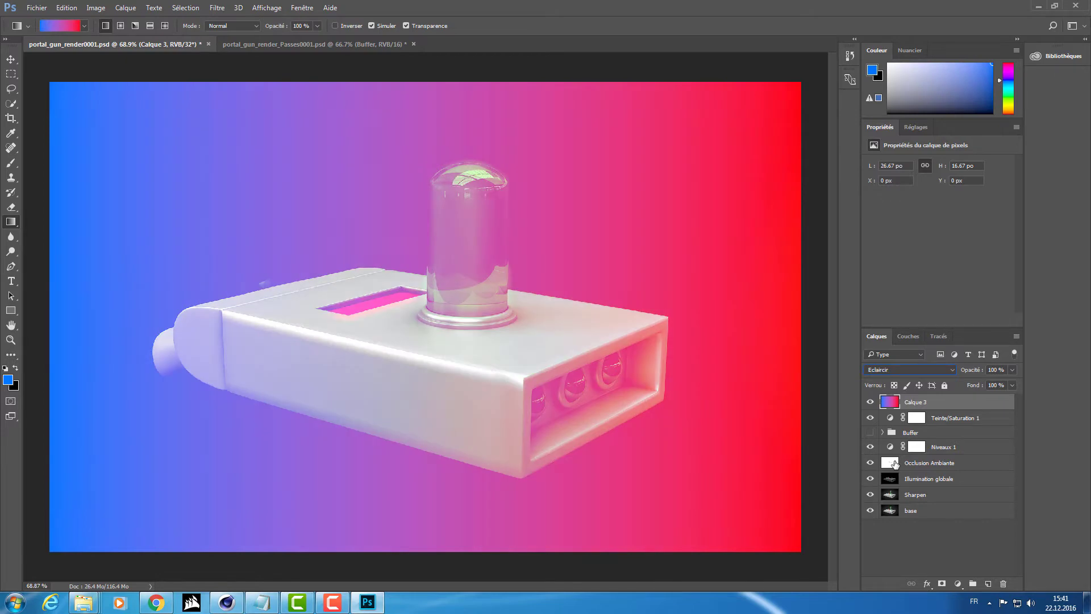
pyautogui.press('Down')
pyautogui.press('Down')
pyautogui.press('Down')
pyautogui.press('Down')
pyautogui.press('Down')
pyautogui.press('Down')
pyautogui.press('Down')
pyautogui.press('Down')
pyautogui.press('Down')
pyautogui.press('Down')
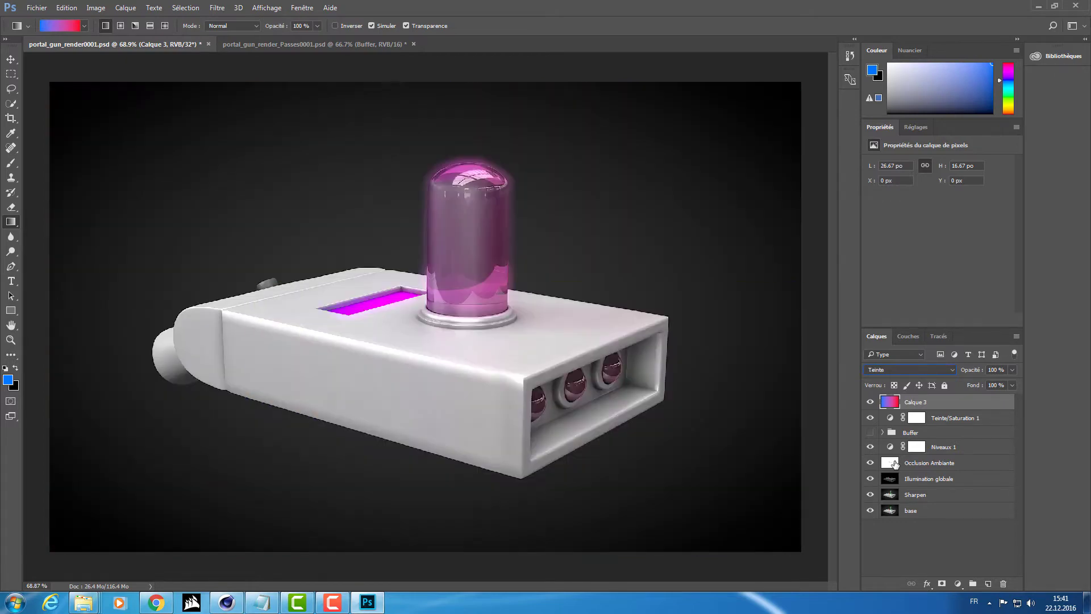
pyautogui.press('Down')
pyautogui.press('Down')
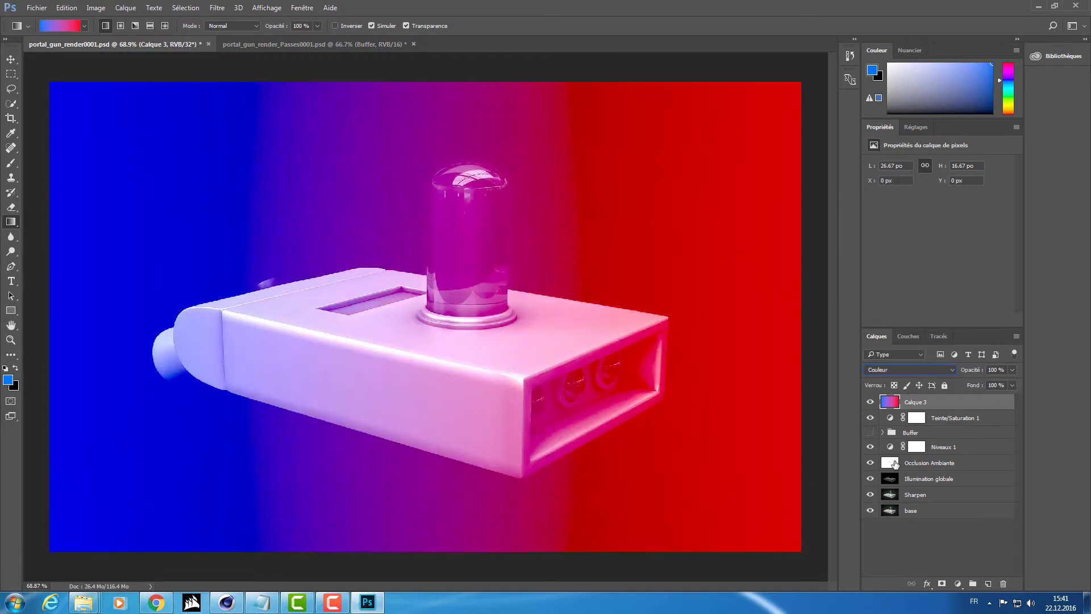
pyautogui.press('Down')
pyautogui.press('Up')
# - Lower Calque 3's opacity to 1%, leaving only a faint blue-red tint
pyautogui.click(995, 369)
pyautogui.write('25')
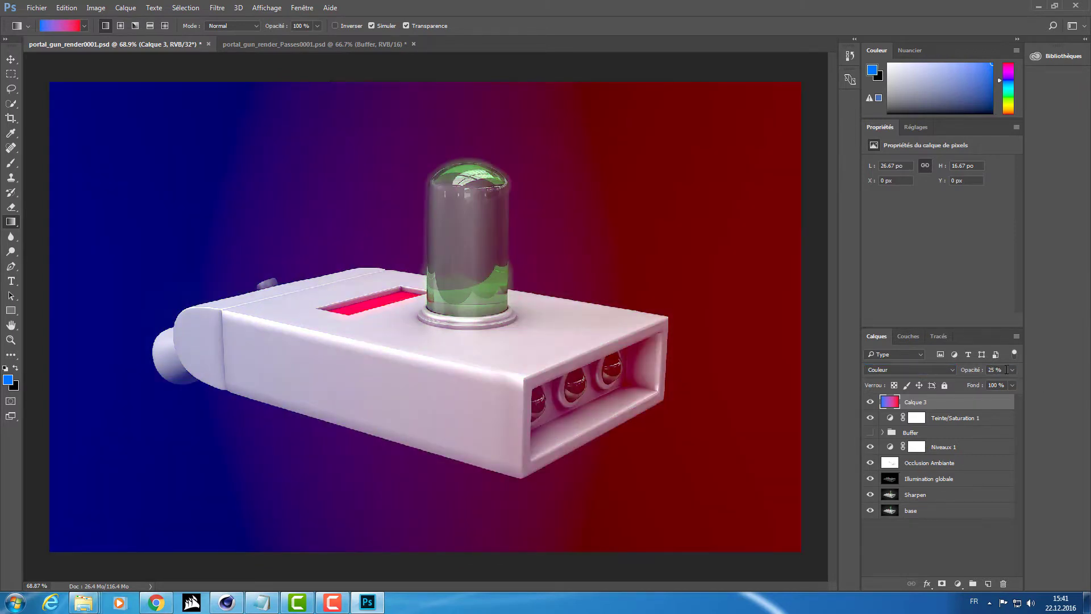
pyautogui.write('5')
pyautogui.press('Return')
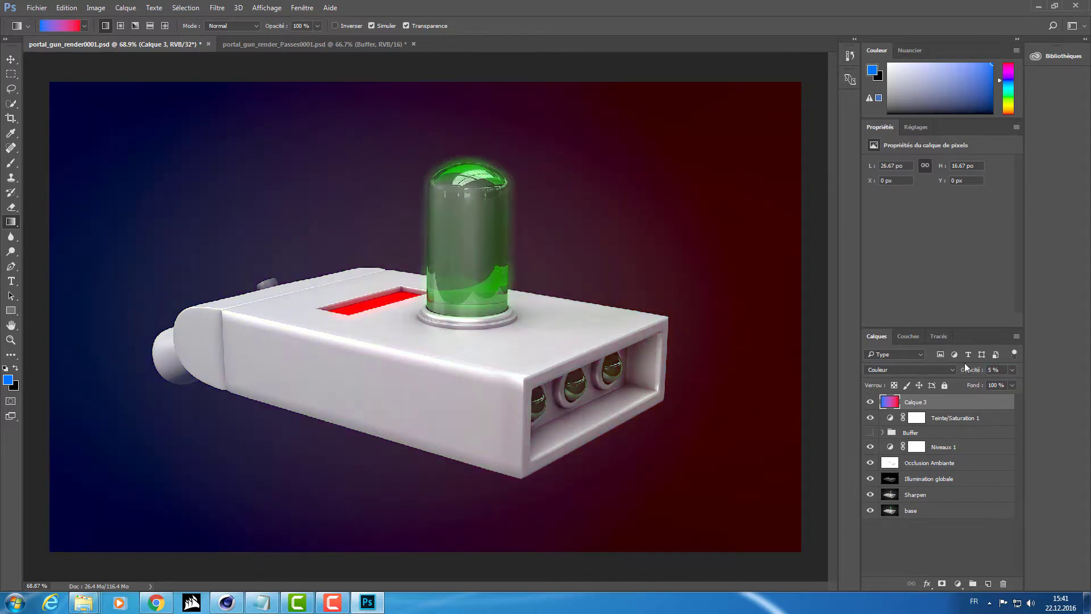
pyautogui.click(976, 370)
pyautogui.write('2')
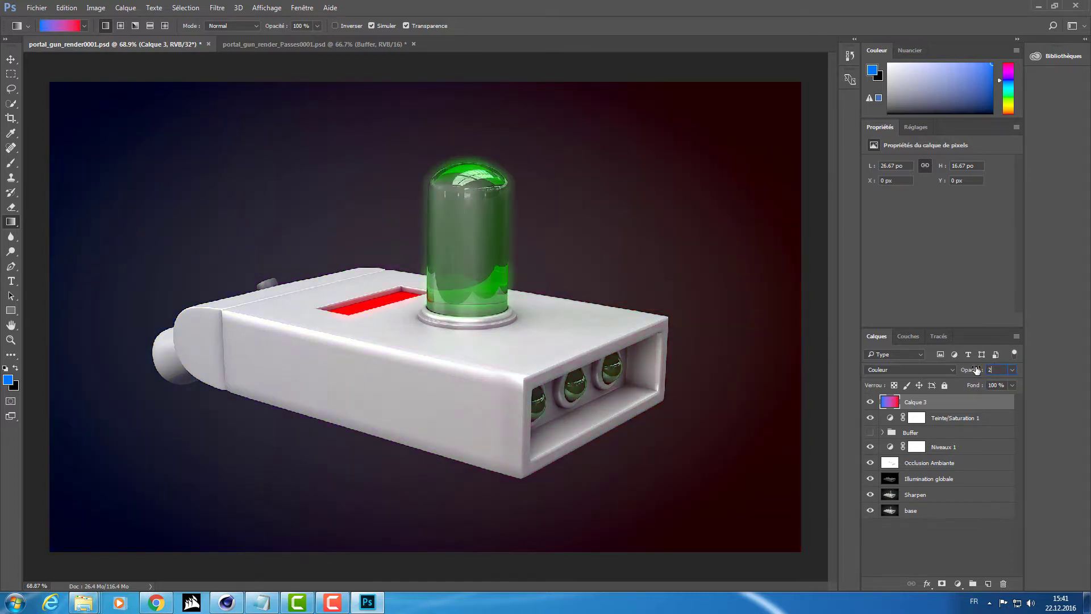
pyautogui.press('BackSpace')
pyautogui.write('1')
pyautogui.press('Return')
# - Switch to the Move tool and view the render at 100%, panning across the gun
pyautogui.press('v')
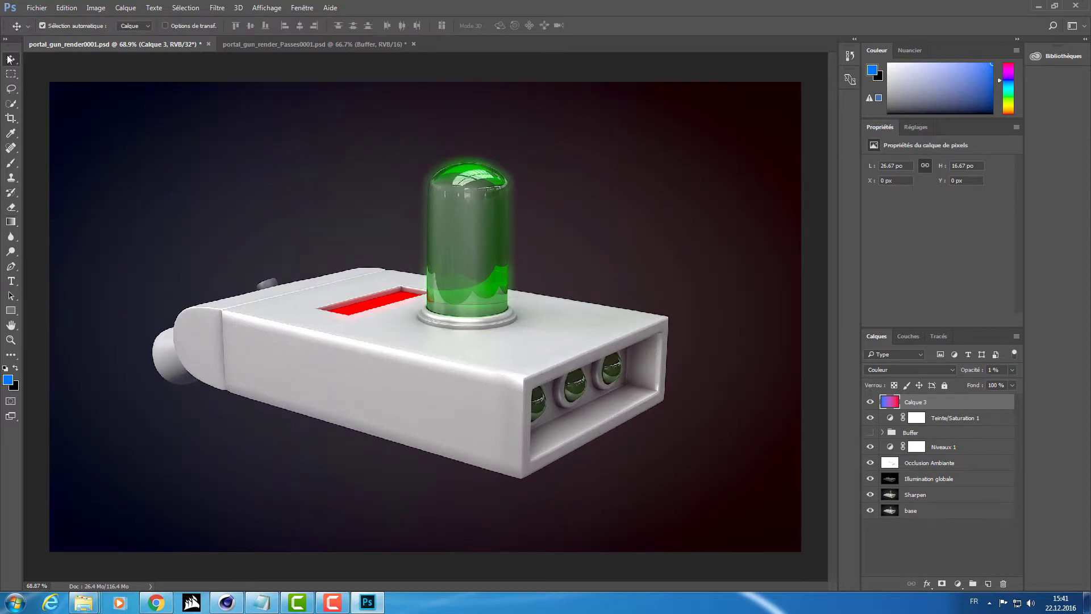
pyautogui.hotkey('ctrl', '1')
pyautogui.moveTo(195, 226)
pyautogui.mouseDown()
pyautogui.moveTo(463, 326)
pyautogui.moveTo(335, 196)
pyautogui.moveTo(605, 285)
pyautogui.mouseUp()
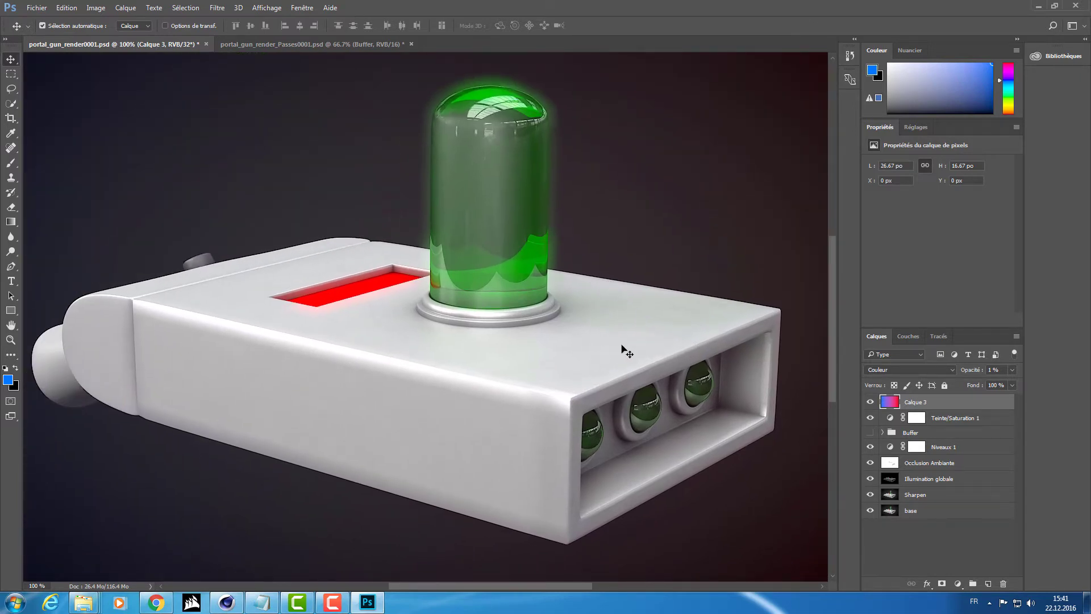
pyautogui.moveTo(547, 240); pyautogui.dragTo(550, 254)
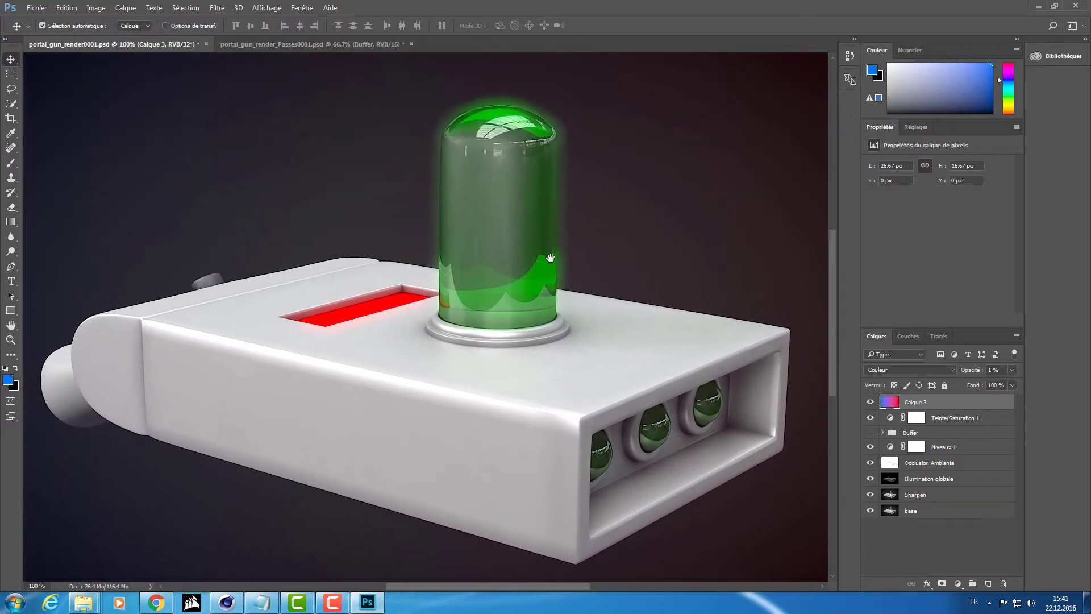
# - Move Calque 3 below Illumination globale, then back up just under Teinte/Saturation 1
pyautogui.moveTo(929, 407); pyautogui.dragTo(921, 486)
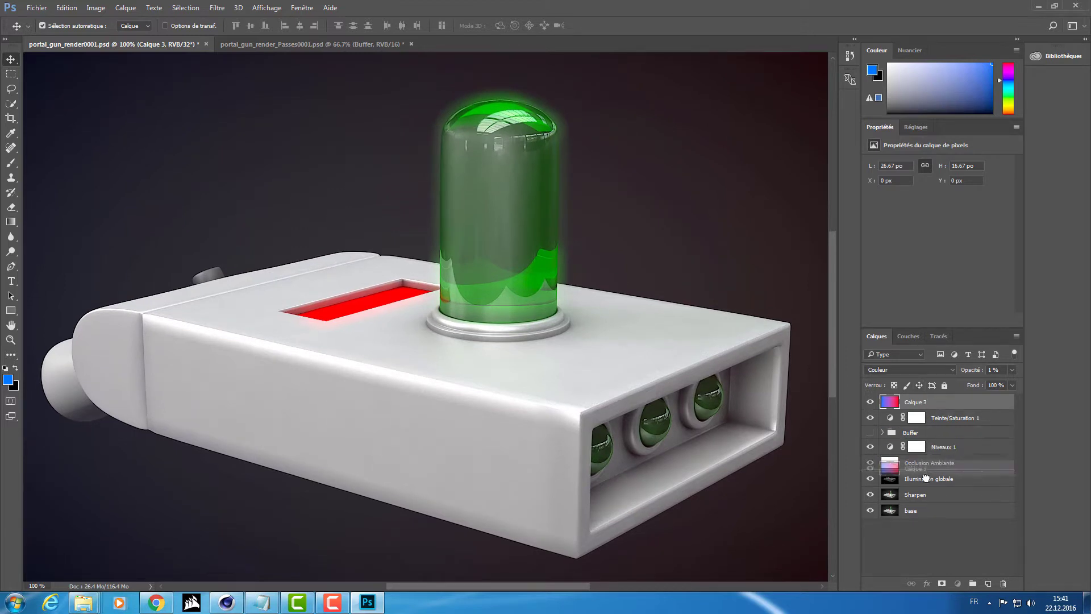
pyautogui.scroll(-3, 653, 318)
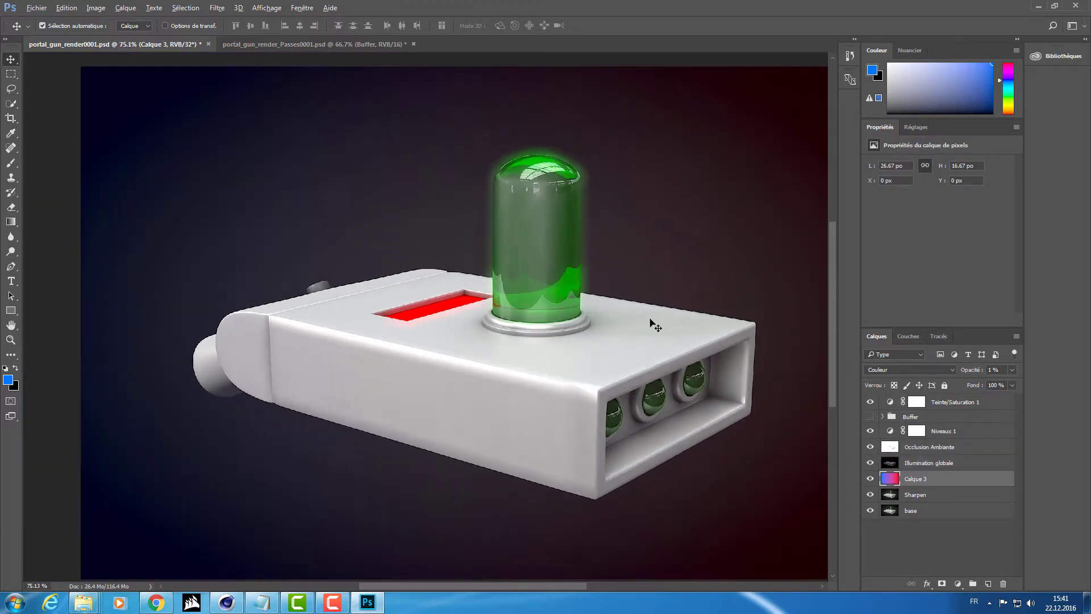
pyautogui.scroll(-2, 654, 319)
pyautogui.scroll(2, 654, 318)
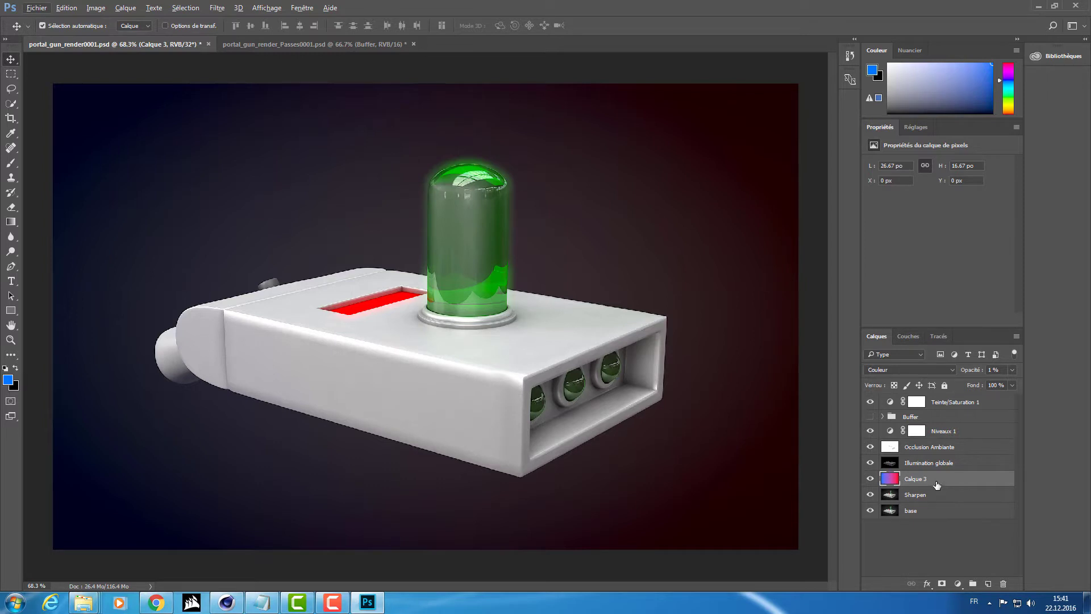
pyautogui.moveTo(958, 489)
pyautogui.mouseDown()
pyautogui.moveTo(932, 462)
pyautogui.moveTo(935, 411)
pyautogui.mouseUp()
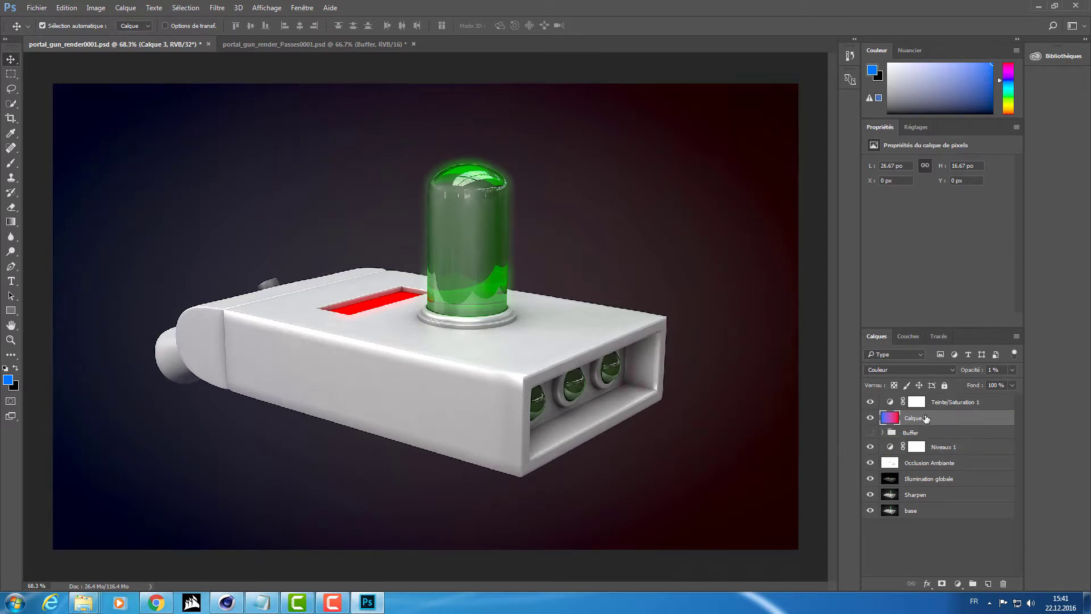
pyautogui.scroll(1, 594, 370)
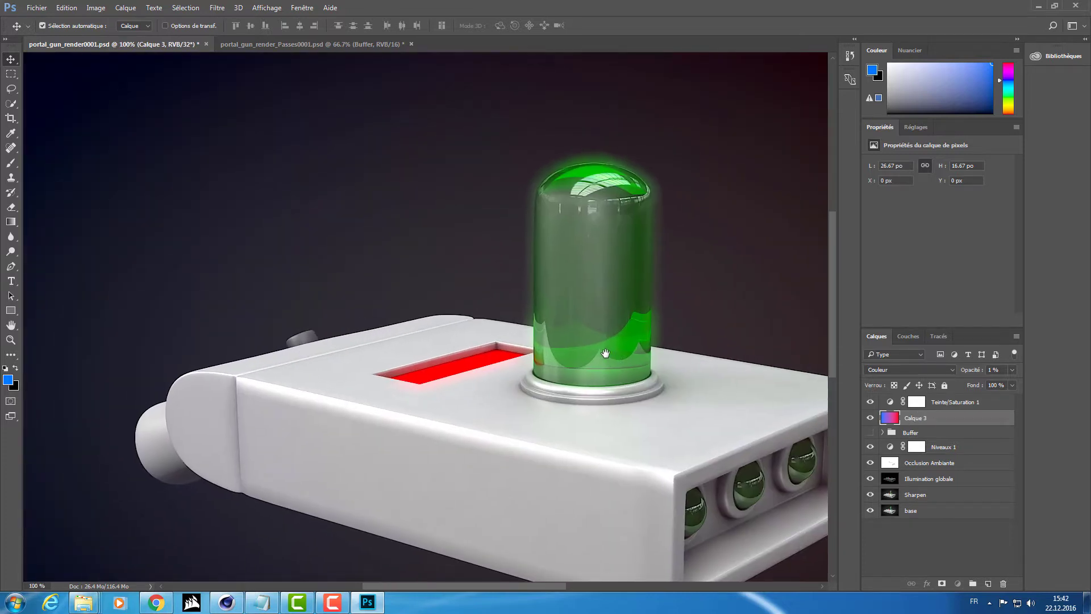
pyautogui.moveTo(591, 370)
pyautogui.mouseDown()
pyautogui.moveTo(760, 234)
pyautogui.moveTo(480, 80)
pyautogui.moveTo(355, 100)
pyautogui.moveTo(287, 227)
pyautogui.moveTo(330, 306)
pyautogui.moveTo(519, 326)
pyautogui.moveTo(568, 307)
pyautogui.moveTo(568, 274)
pyautogui.moveTo(591, 267)
pyautogui.moveTo(702, 365)
pyautogui.moveTo(536, 324)
pyautogui.moveTo(477, 261)
pyautogui.moveTo(488, 310)
pyautogui.mouseUp()
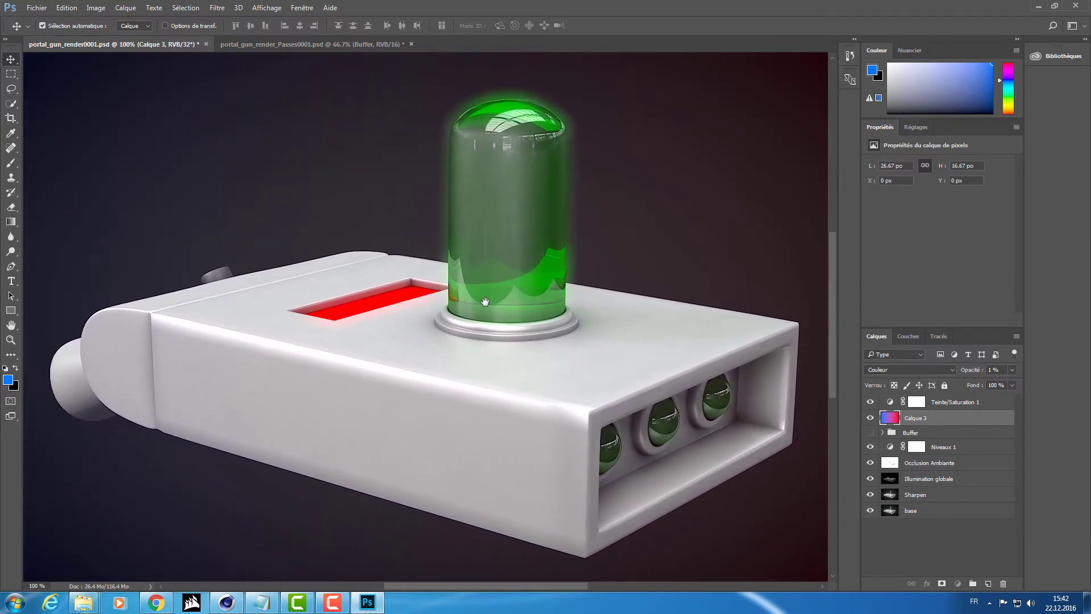
# - Save the composite PSD with maximum compatibility, dismissing a background-save error
pyautogui.click(37, 8)
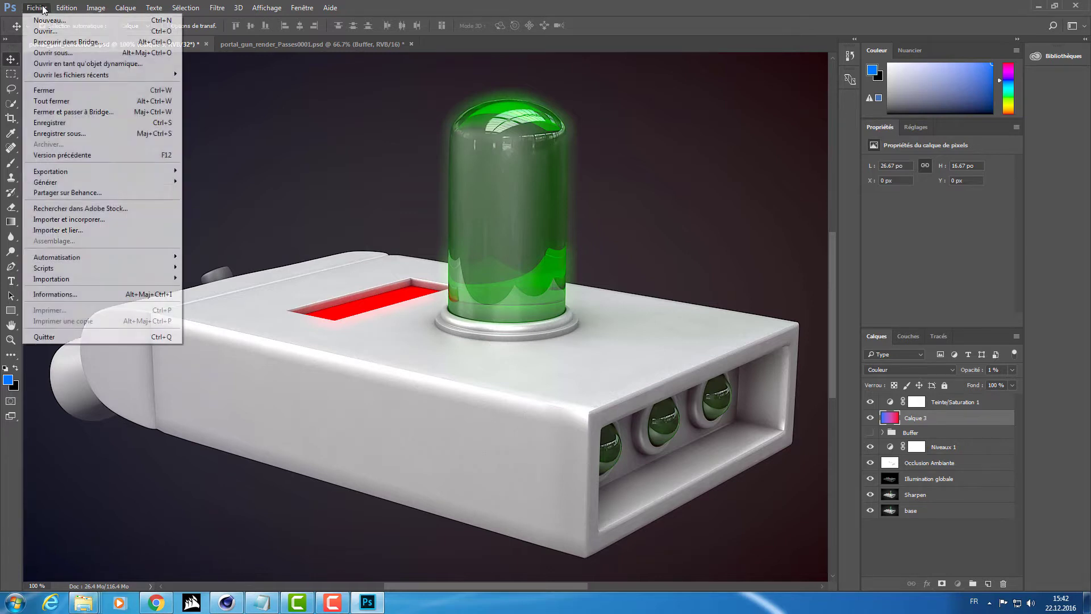
pyautogui.click(42, 123)
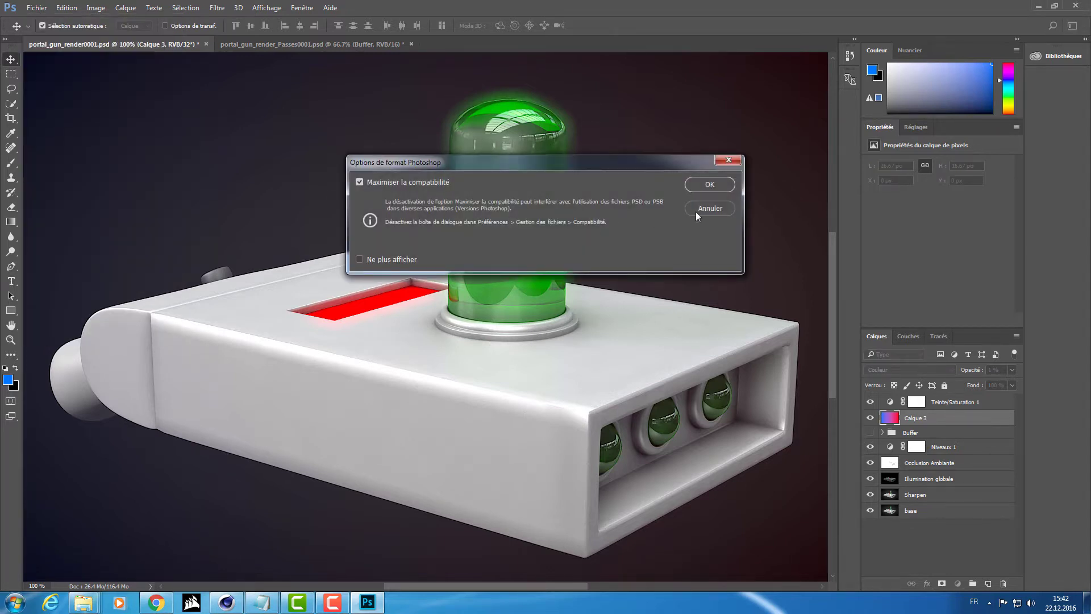
pyautogui.click(704, 182)
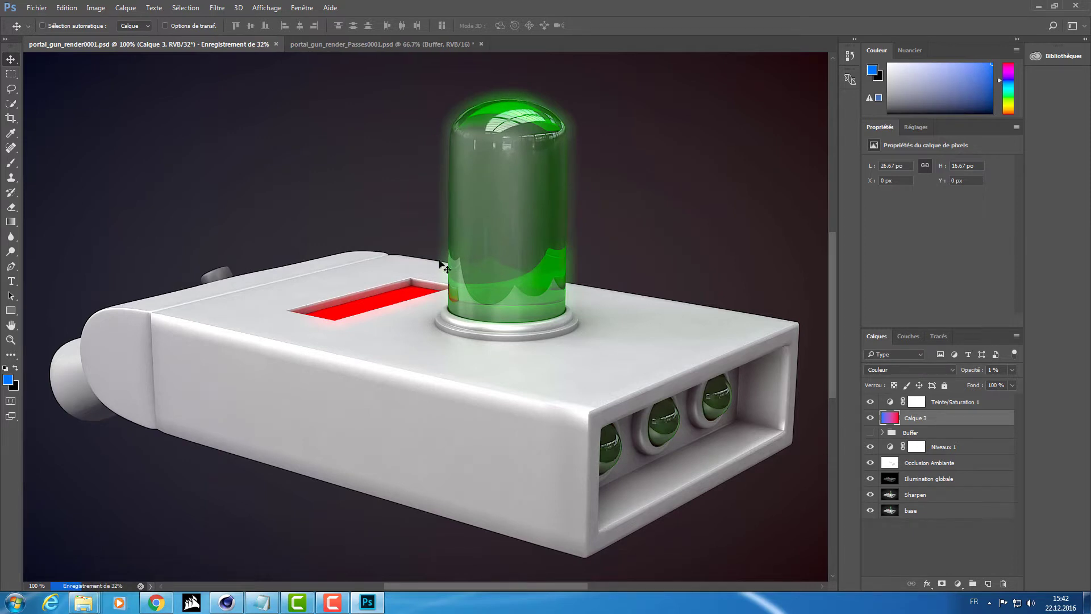
pyautogui.hotkey('ctrl', 'shift', 's')
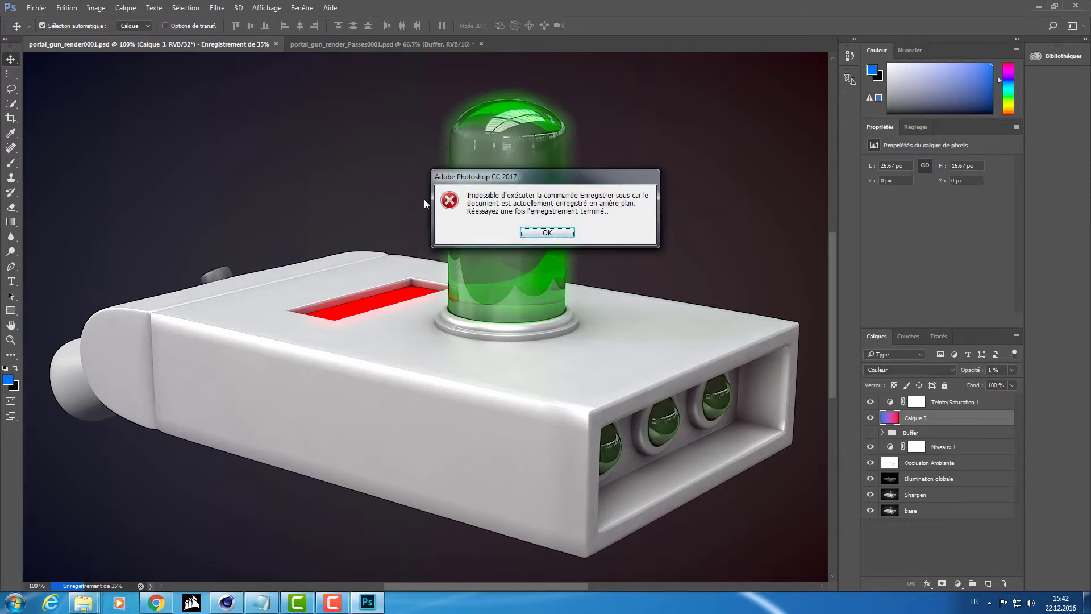
pyautogui.click(542, 234)
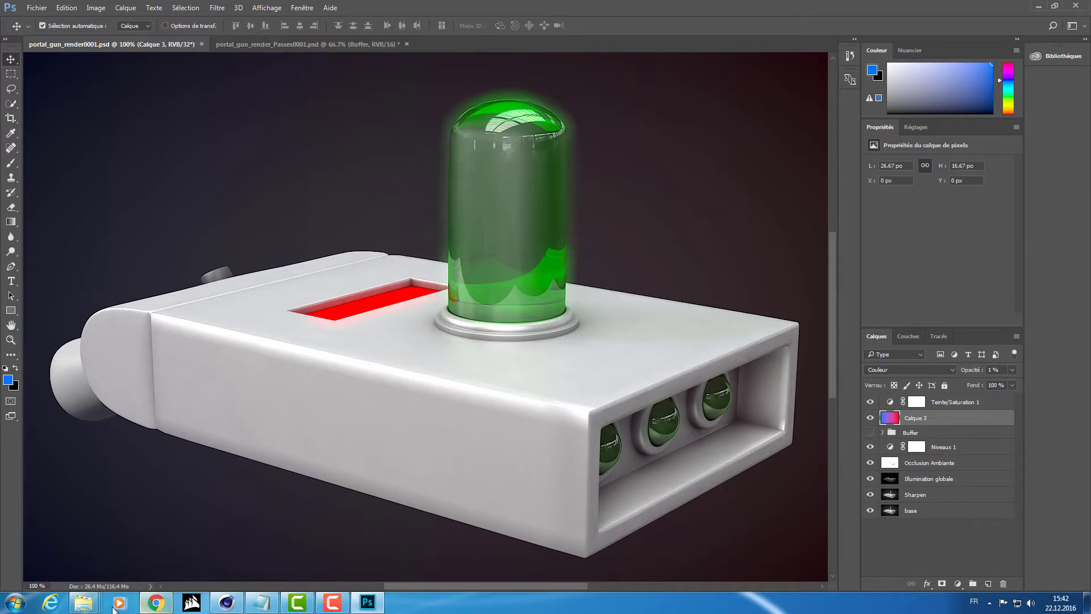
# - In Save As, create a new Render_Closure folder inside Compositing and open it
pyautogui.hotkey('ctrl', 'shift', 's')
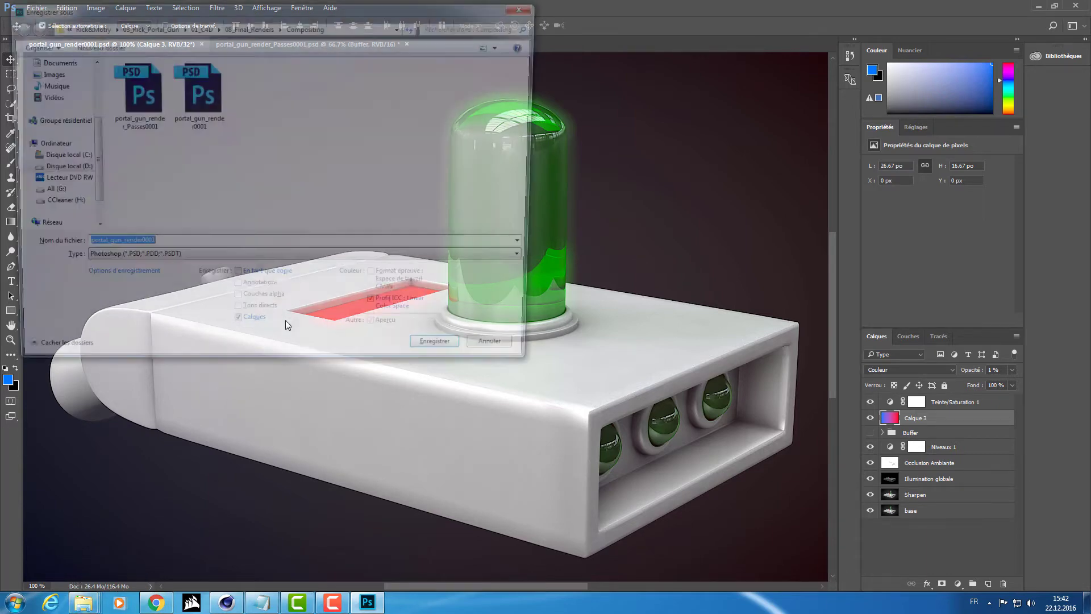
pyautogui.click(277, 146)
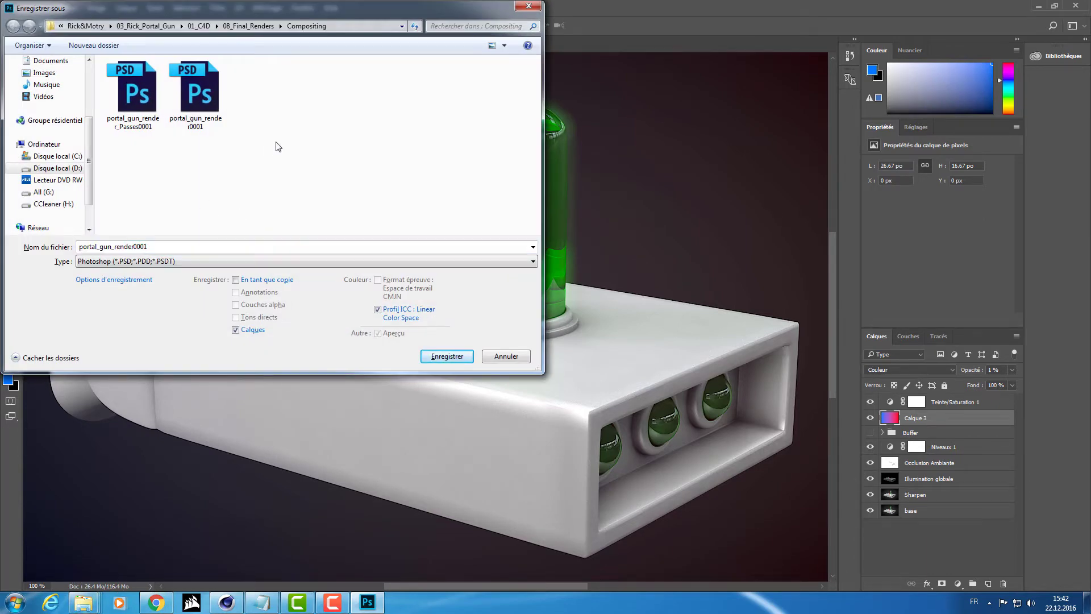
pyautogui.hotkey('ctrl', 'shift', 'n')
pyautogui.write('R')
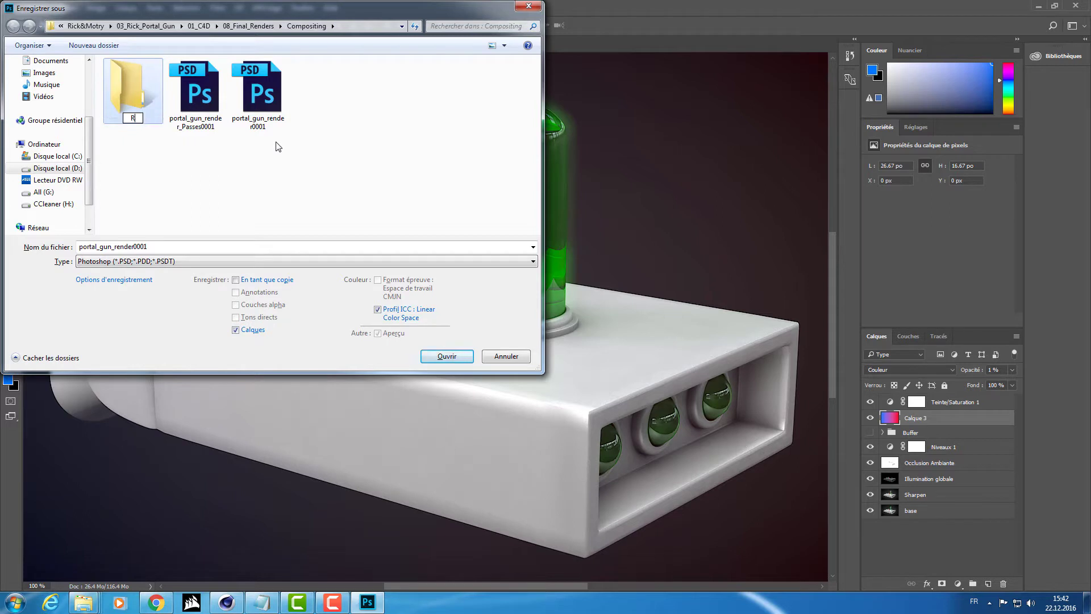
pyautogui.write('ender')
pyautogui.write('_Closure')
pyautogui.click(140, 92)
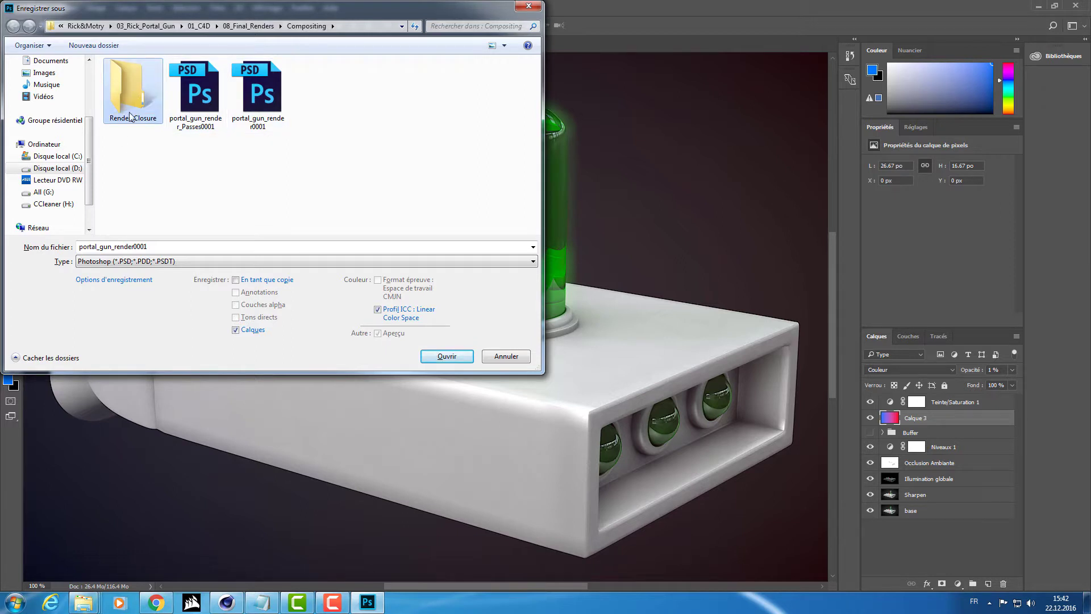
pyautogui.doubleClick(137, 86)
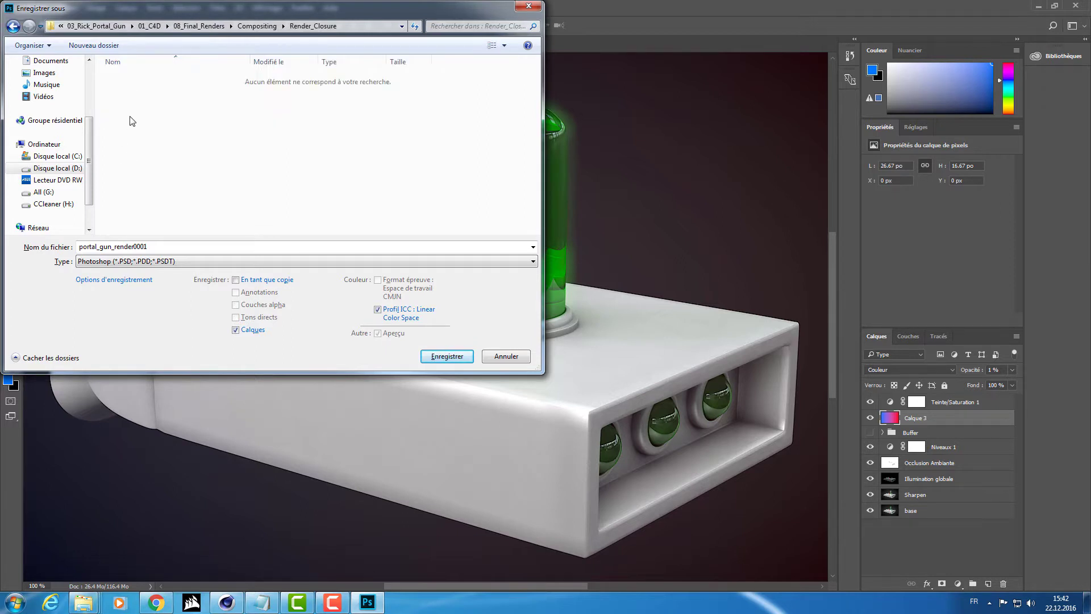
# - Check the save formats, keep Photoshop format, and cancel the Save As dialog
pyautogui.click(158, 261)
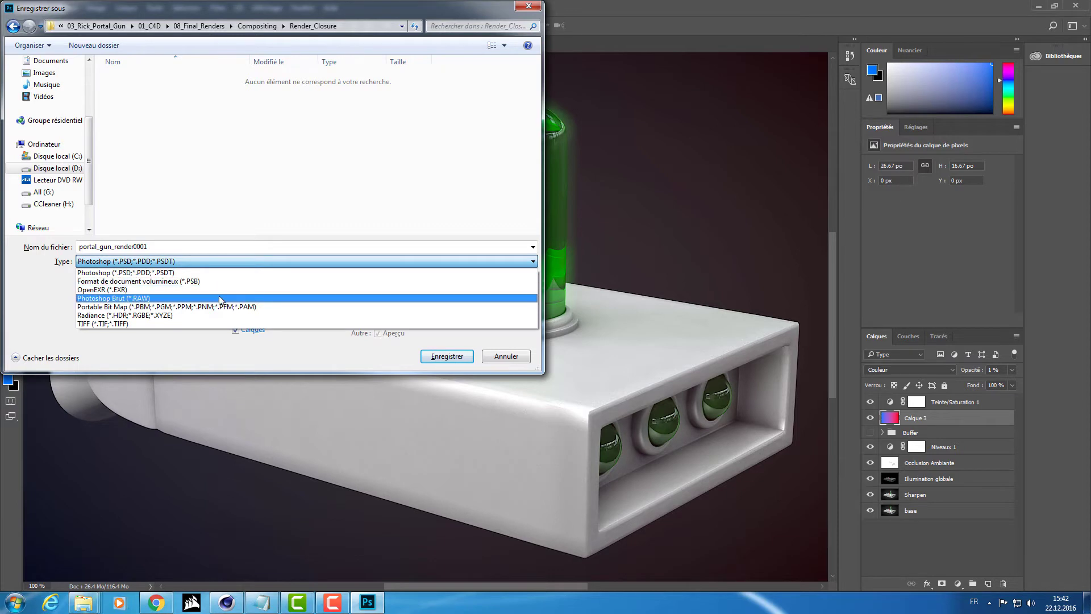
pyautogui.click(199, 273)
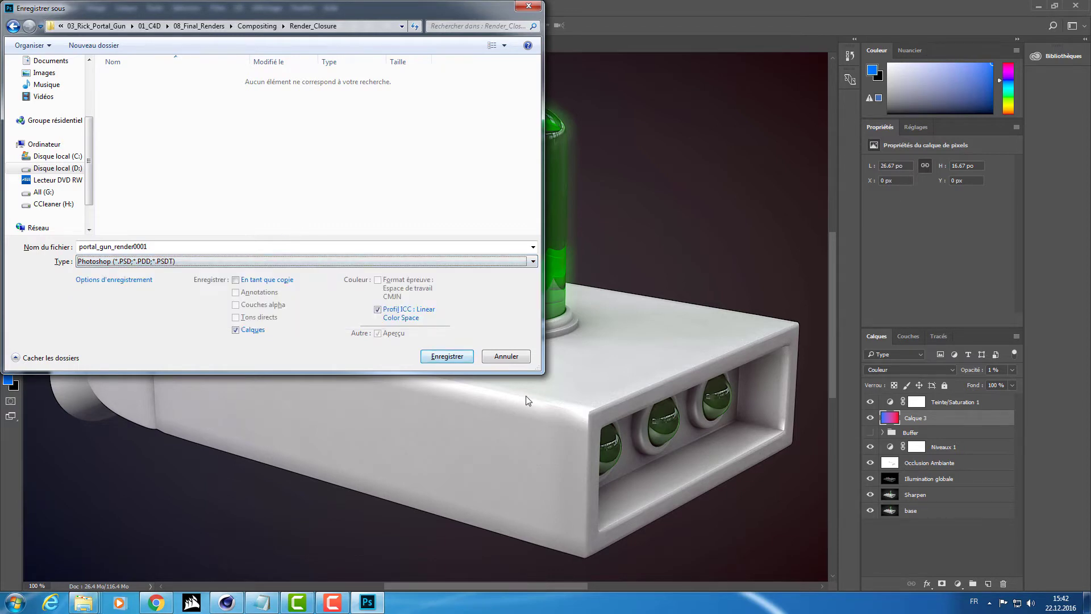
pyautogui.click(506, 356)
pyautogui.click(36, 7)
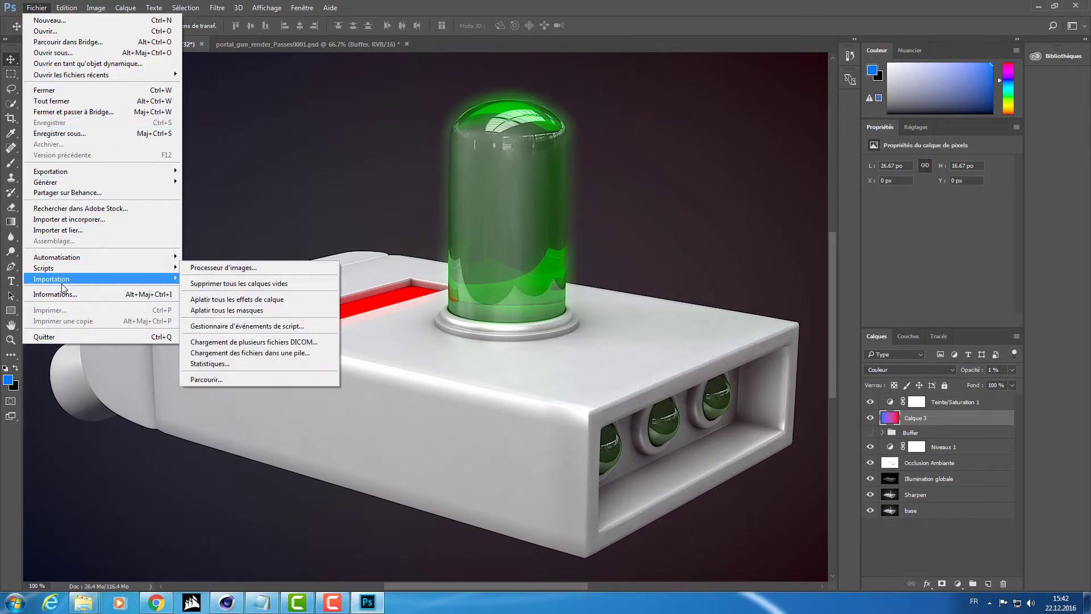
# - Bring up the Open dialog and cancel it
pyautogui.click(81, 54)
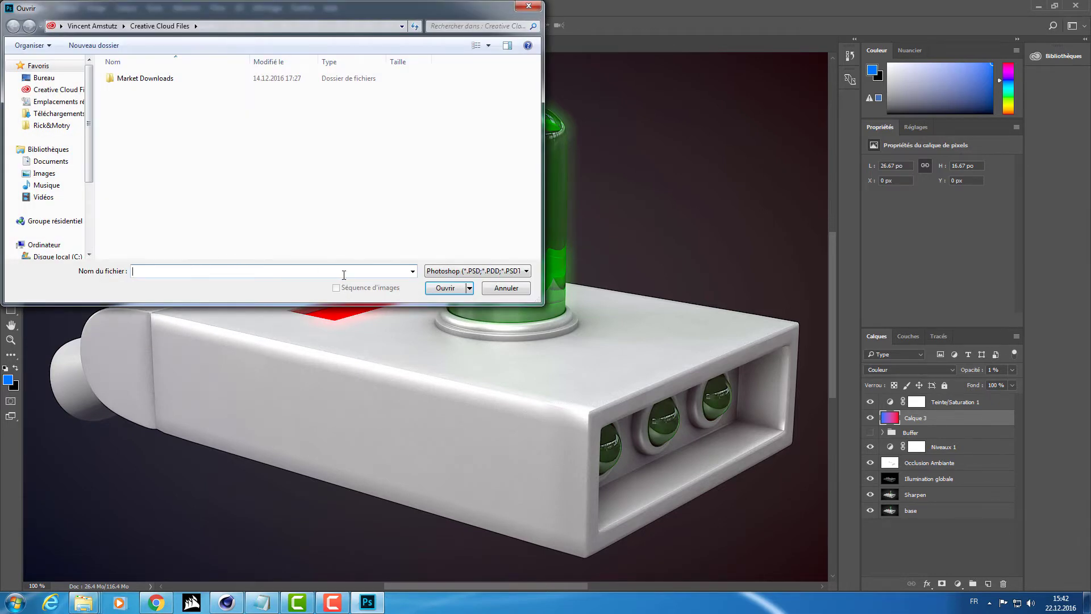
pyautogui.click(503, 289)
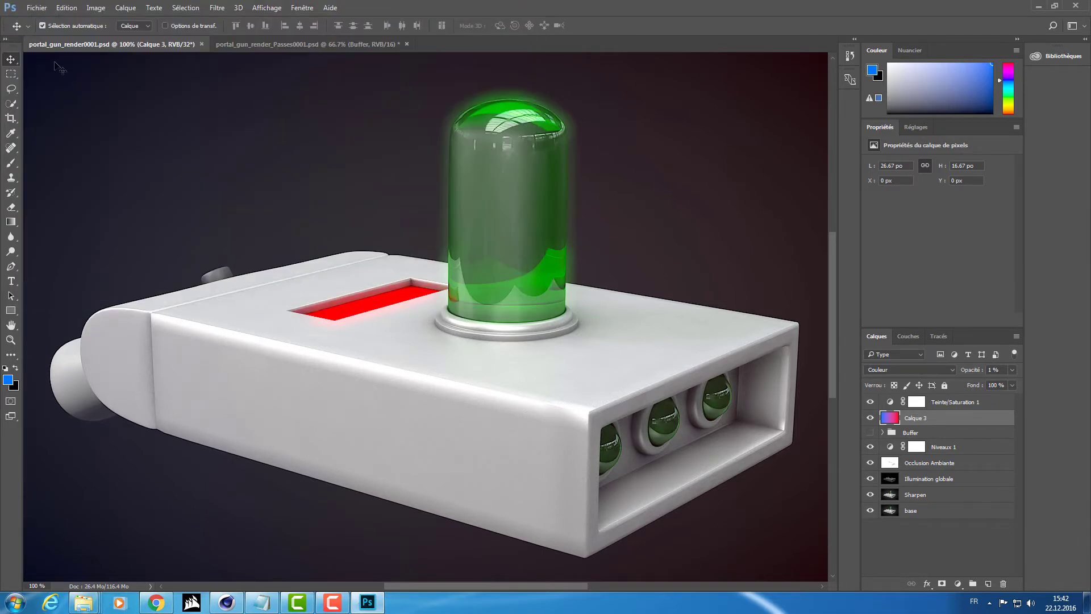
pyautogui.click(36, 7)
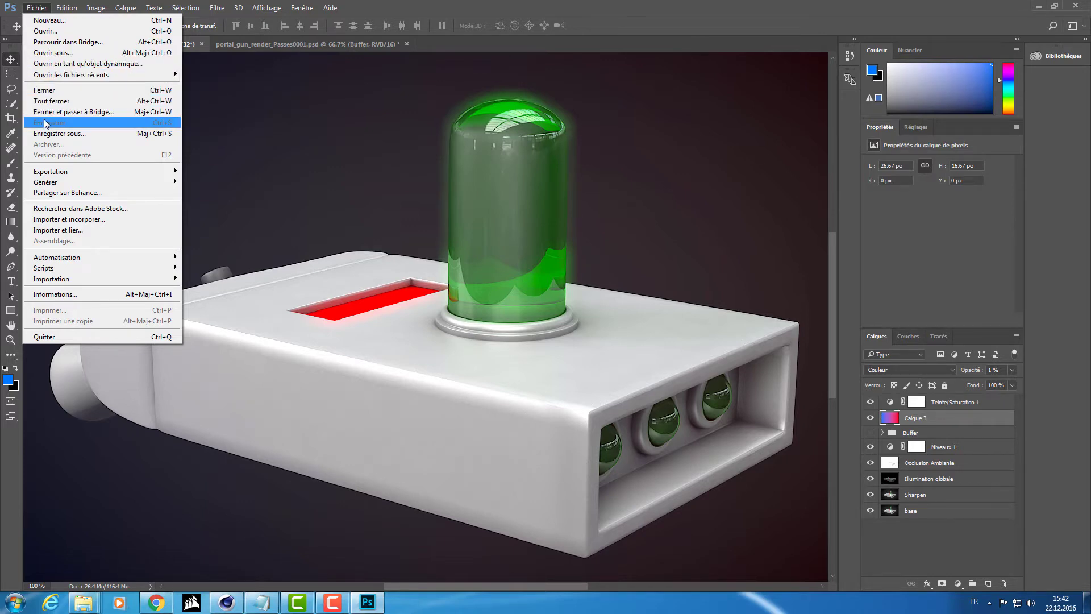
# - Reopen Save As, review the format list, cancel it, and show the File menu
pyautogui.click(62, 133)
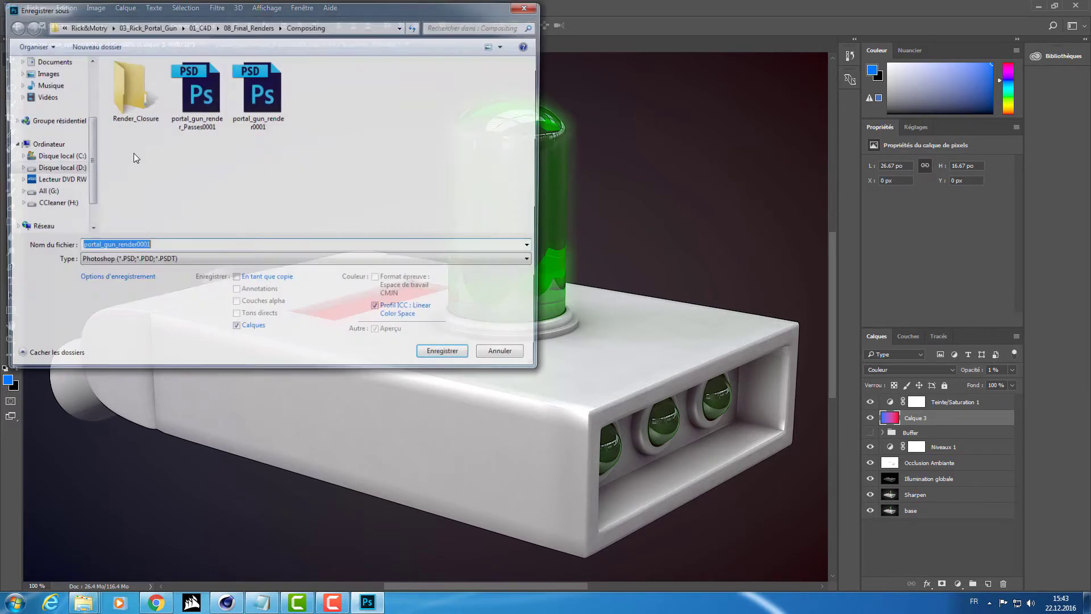
pyautogui.click(157, 260)
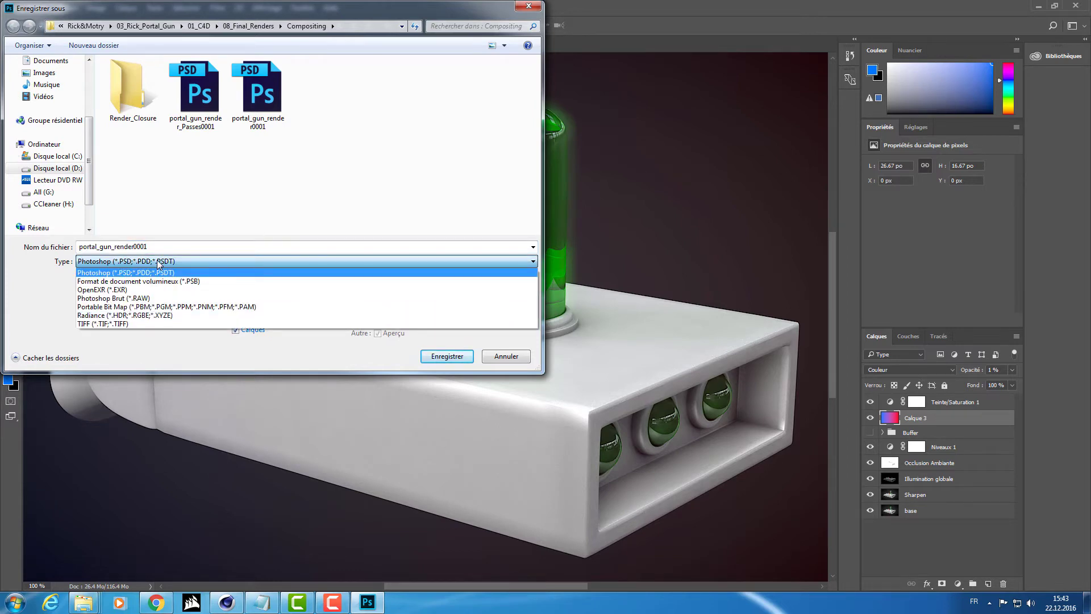
pyautogui.click(159, 263)
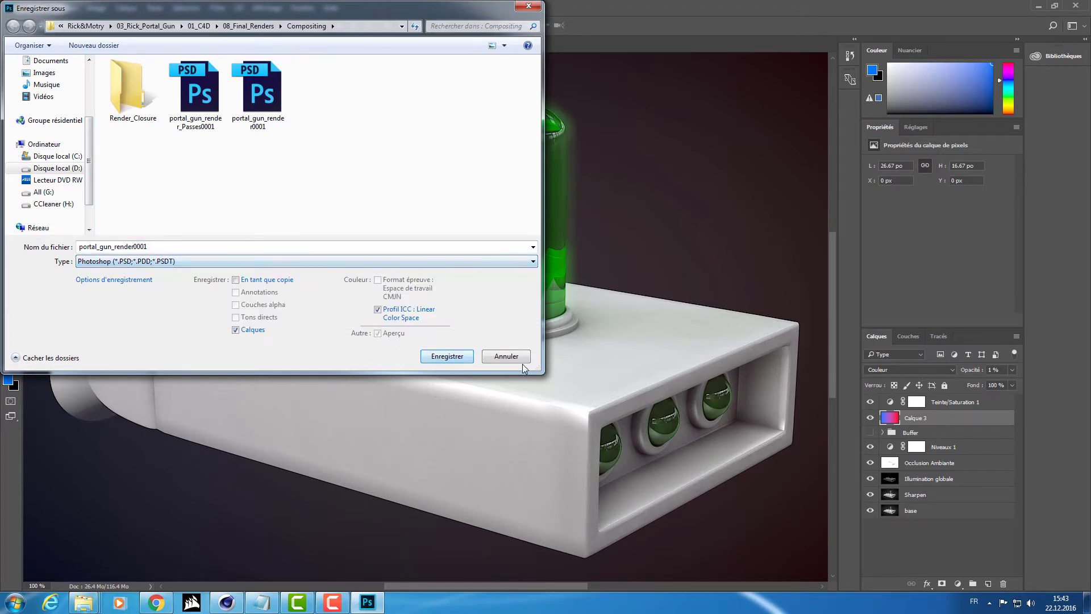
pyautogui.click(505, 357)
pyautogui.click(39, 9)
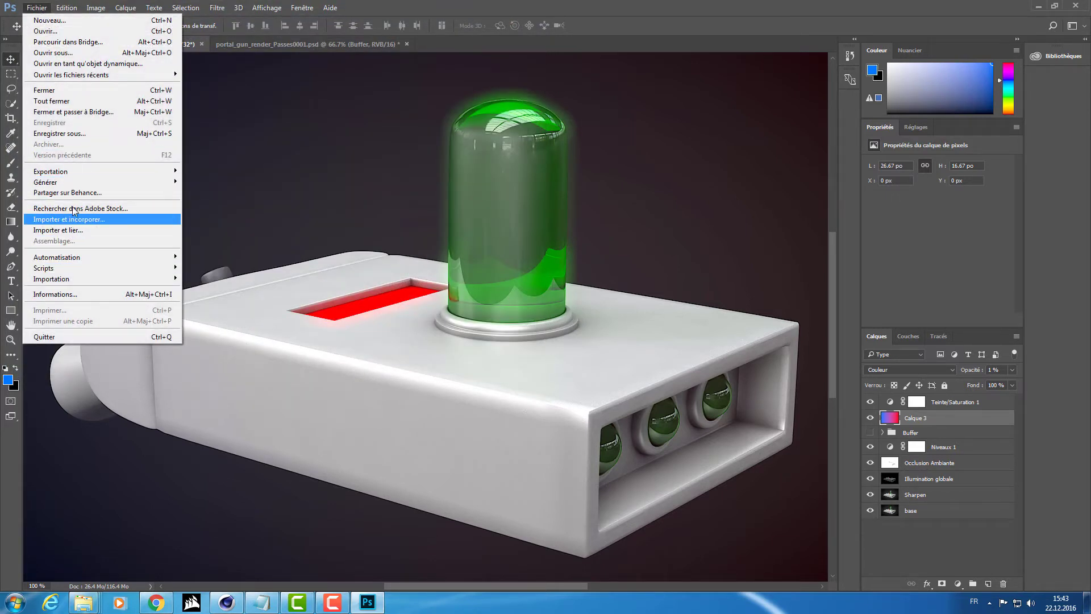
pyautogui.moveTo(52, 172)
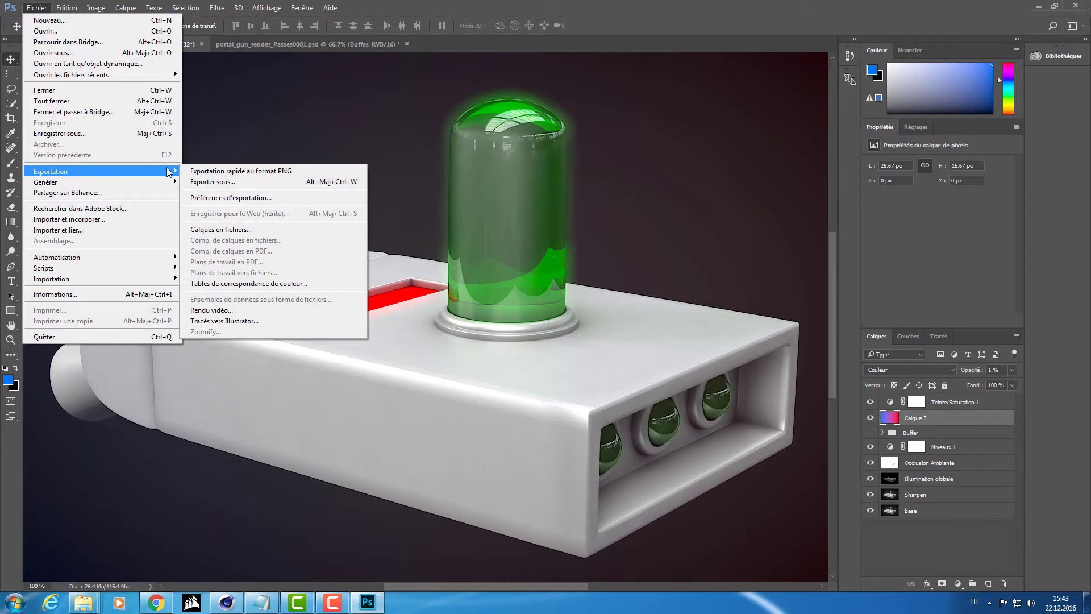
# - Open Export As, then reposition and enlarge its window for a bigger preview
pyautogui.click(204, 182)
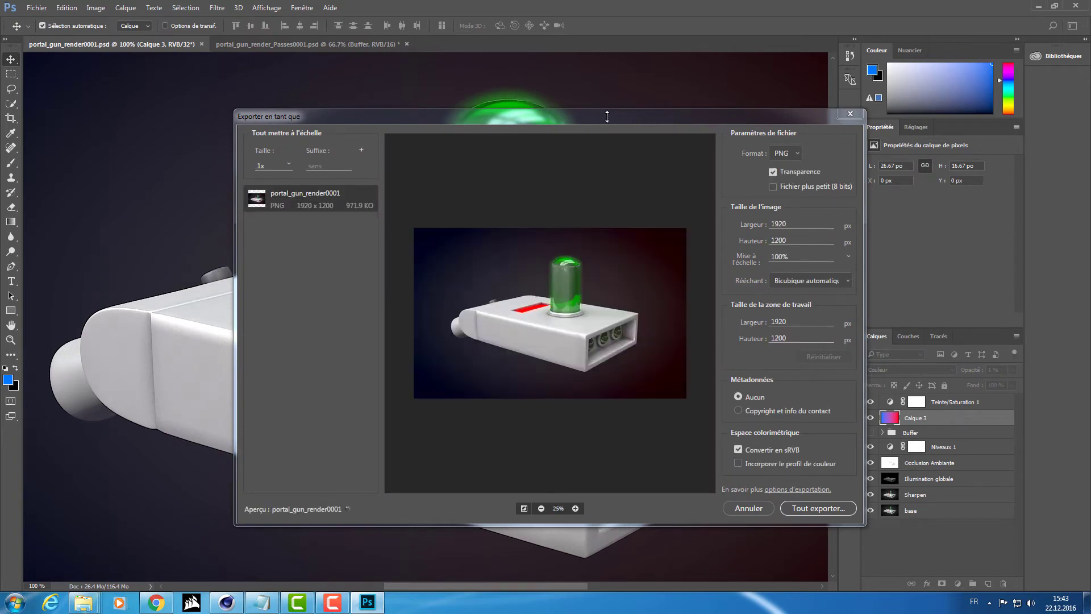
pyautogui.moveTo(606, 116); pyautogui.dragTo(501, 74)
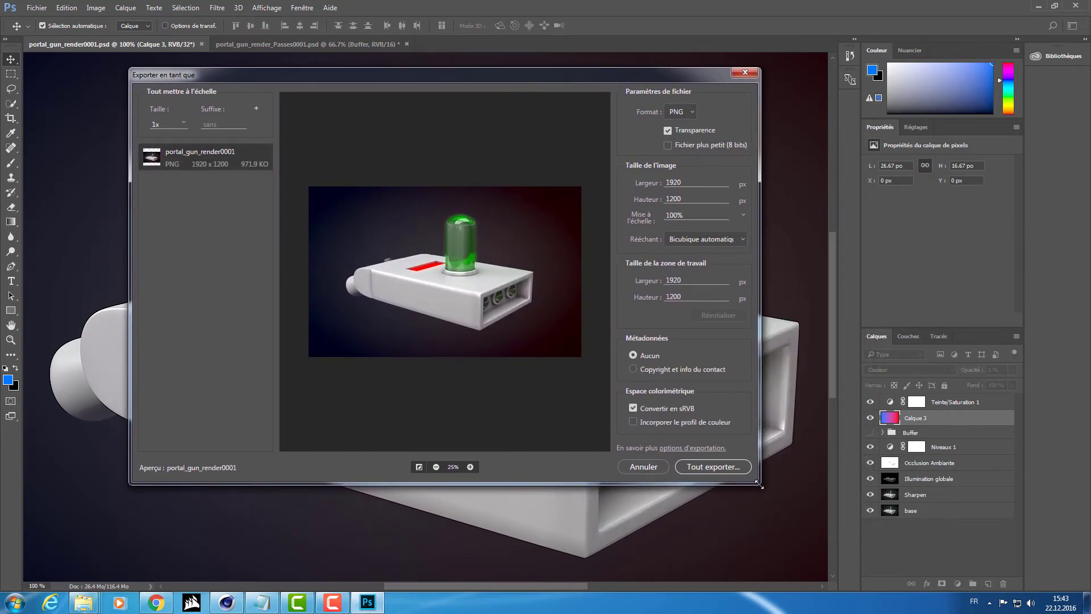
pyautogui.moveTo(759, 484); pyautogui.dragTo(984, 530)
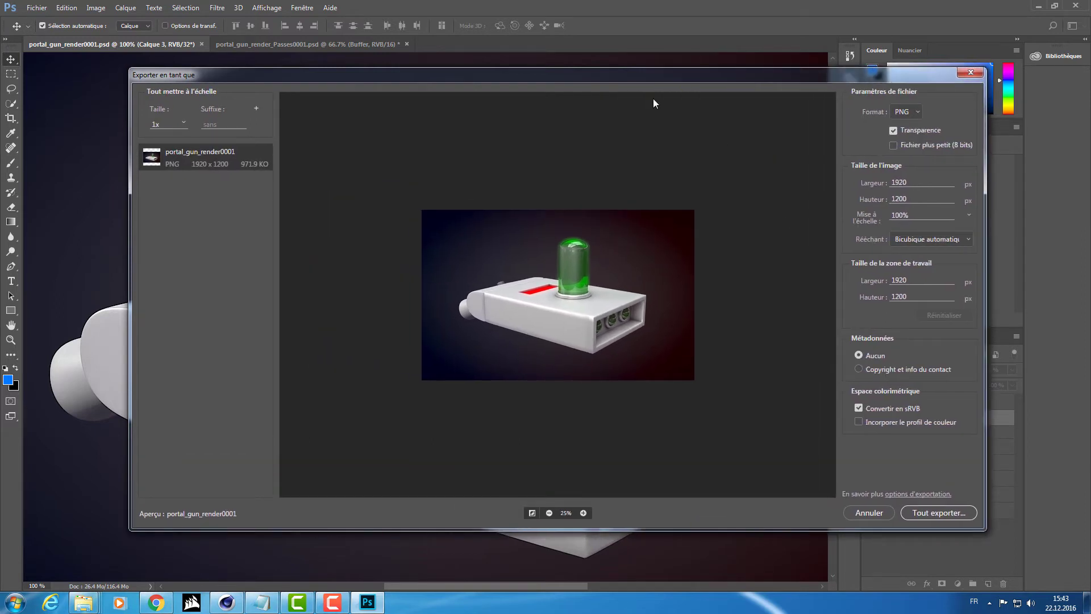
pyautogui.moveTo(612, 72); pyautogui.dragTo(543, 43)
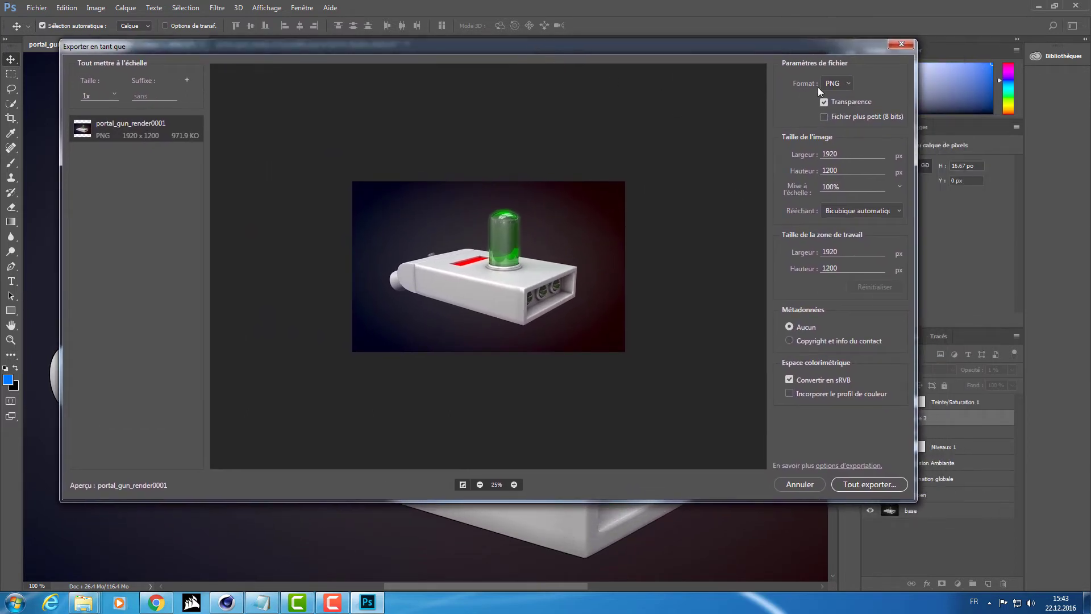
# - Export as JPG and save portal_gun_render0001 into the Render_Closure folder
pyautogui.click(836, 83)
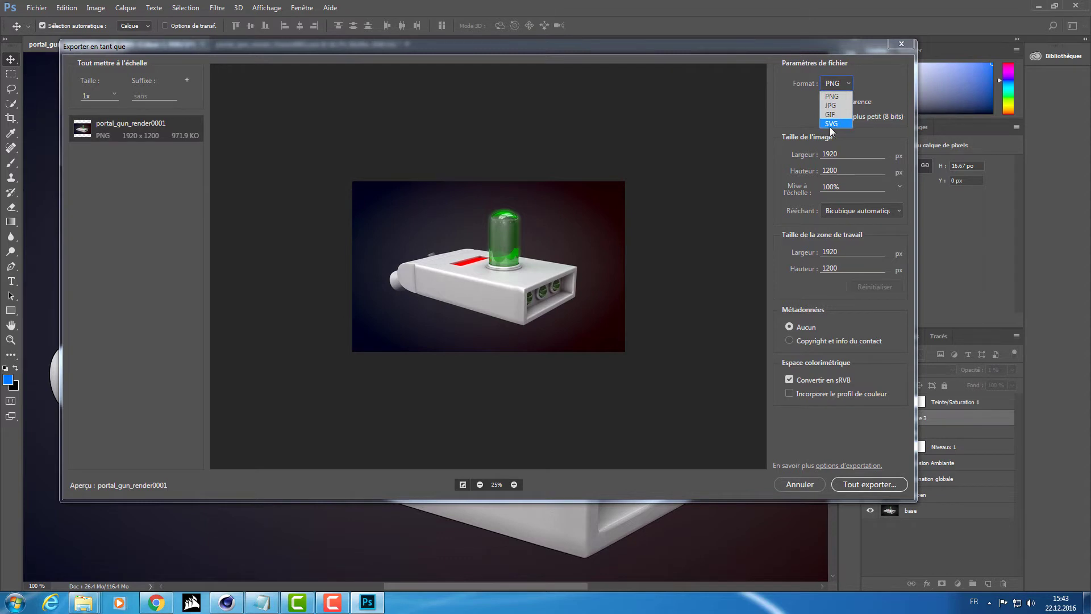
pyautogui.click(834, 108)
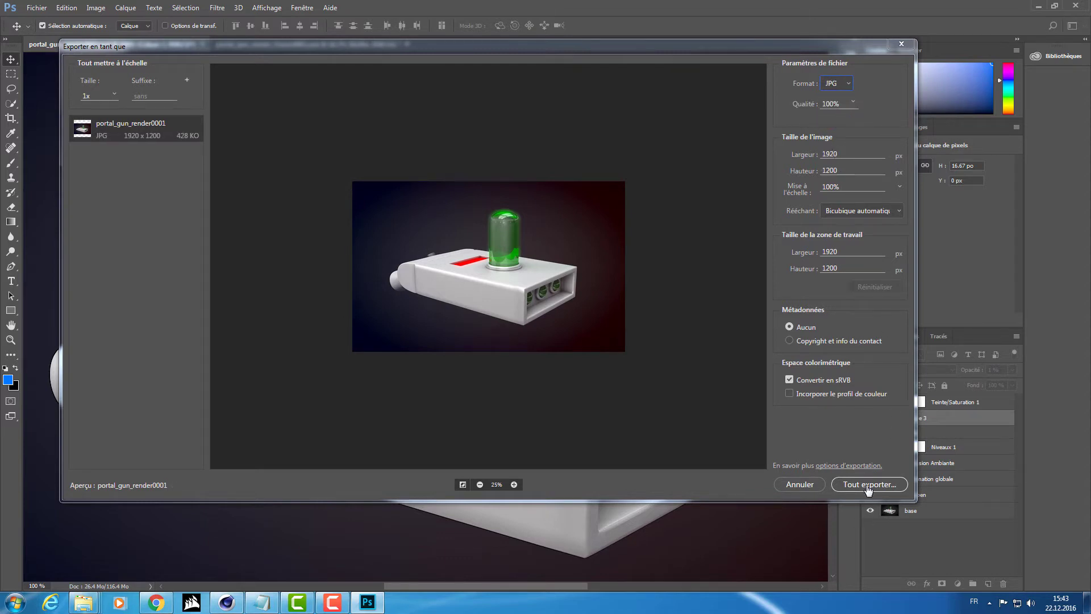
pyautogui.click(835, 485)
pyautogui.doubleClick(197, 143)
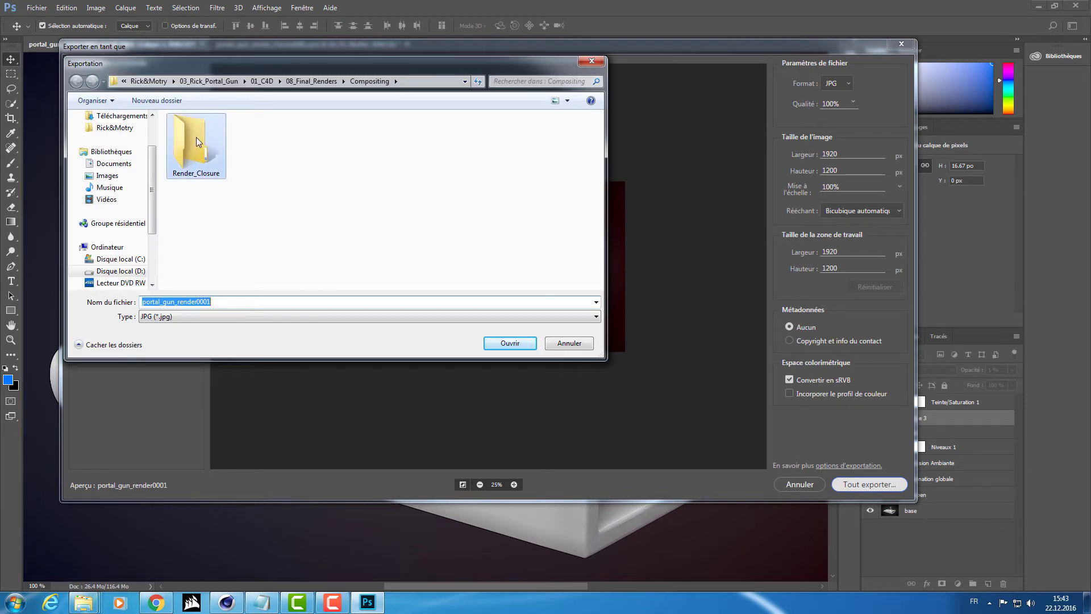
pyautogui.click(511, 344)
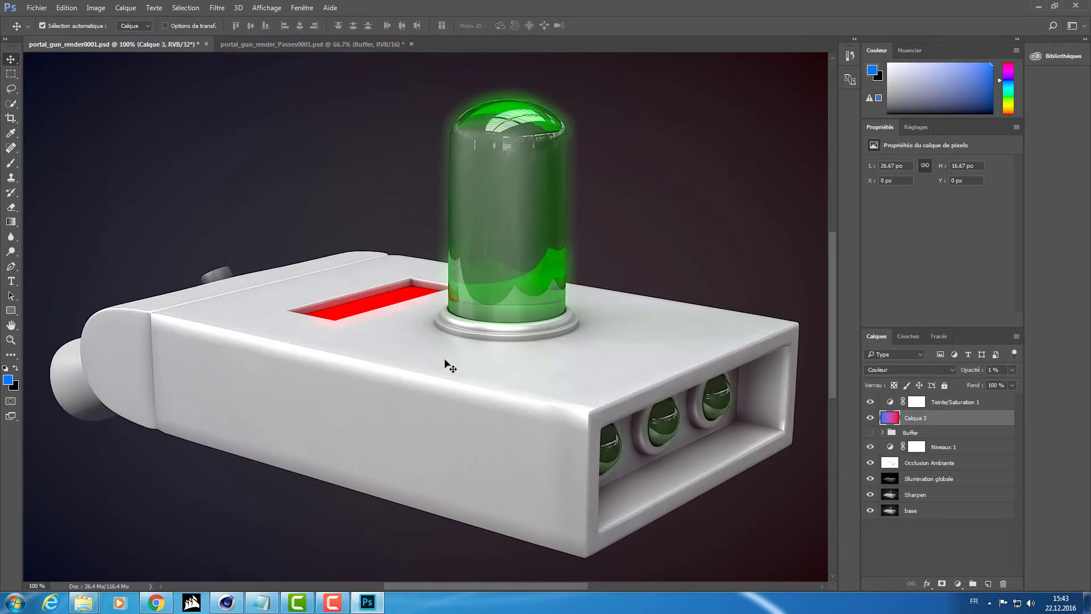
pyautogui.moveTo(83, 602)
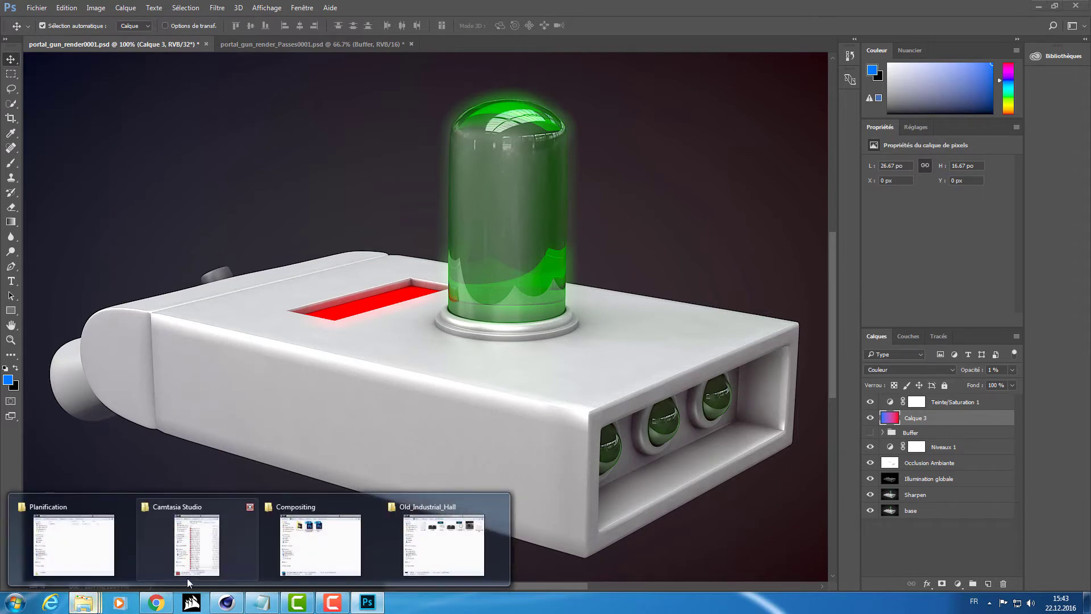
# - Open portal_gun_render0001 from Render_Closure in Photo Viewer and review it as a full-screen slideshow
pyautogui.click(343, 545)
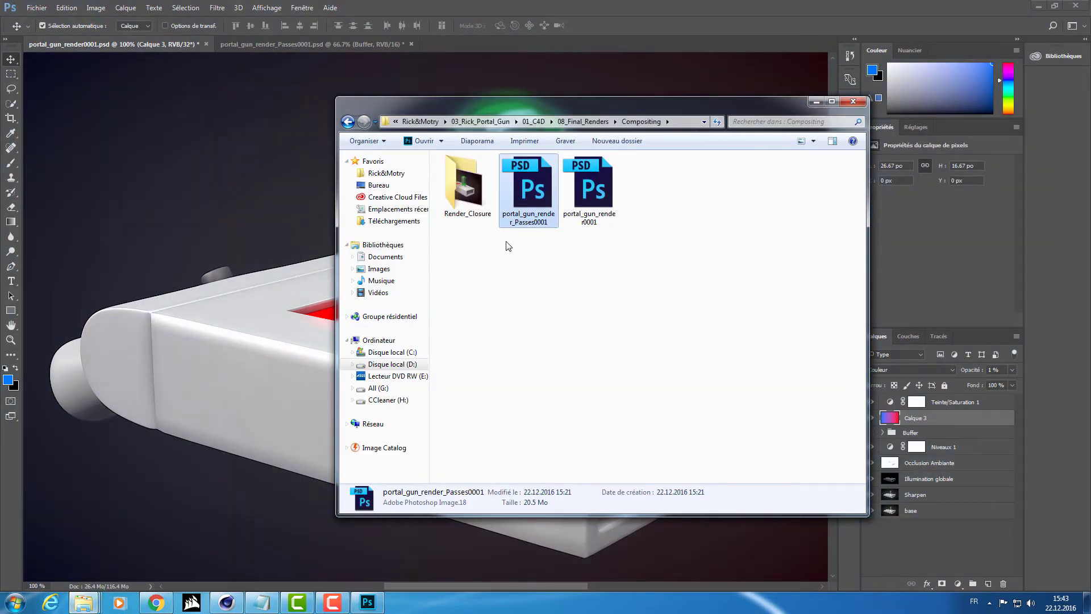
pyautogui.doubleClick(466, 173)
pyautogui.doubleClick(466, 173)
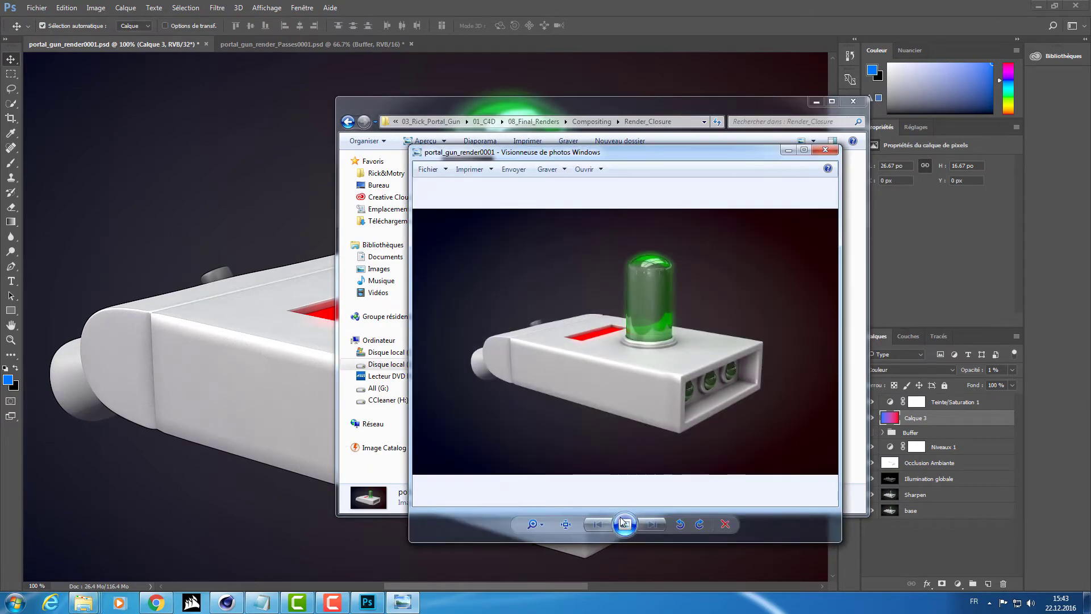
pyautogui.click(624, 524)
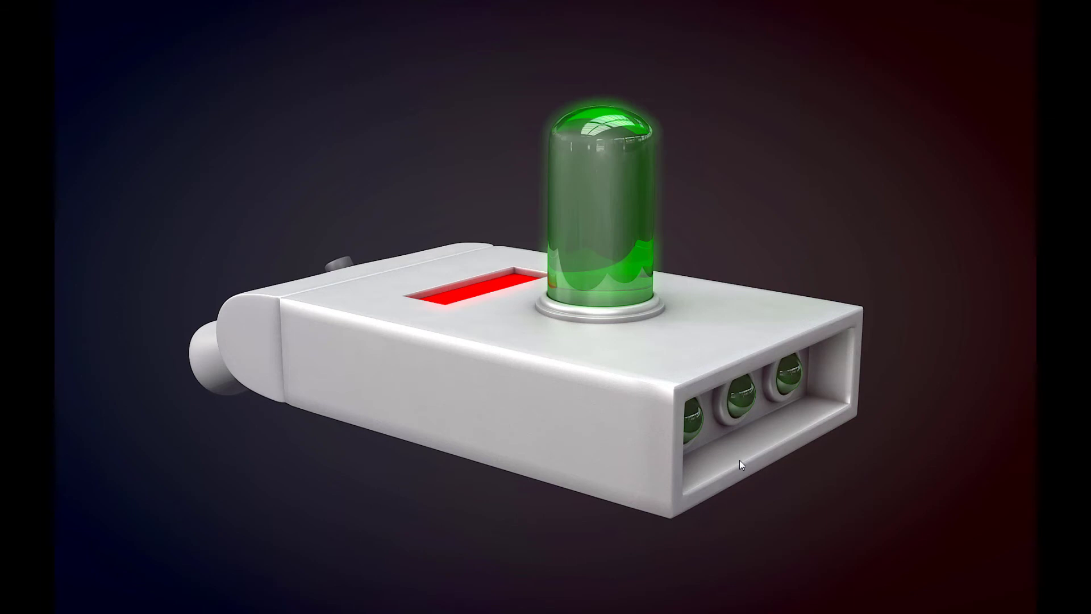
pyautogui.press('Escape')
pyautogui.hotkey('alt', 'Tab')
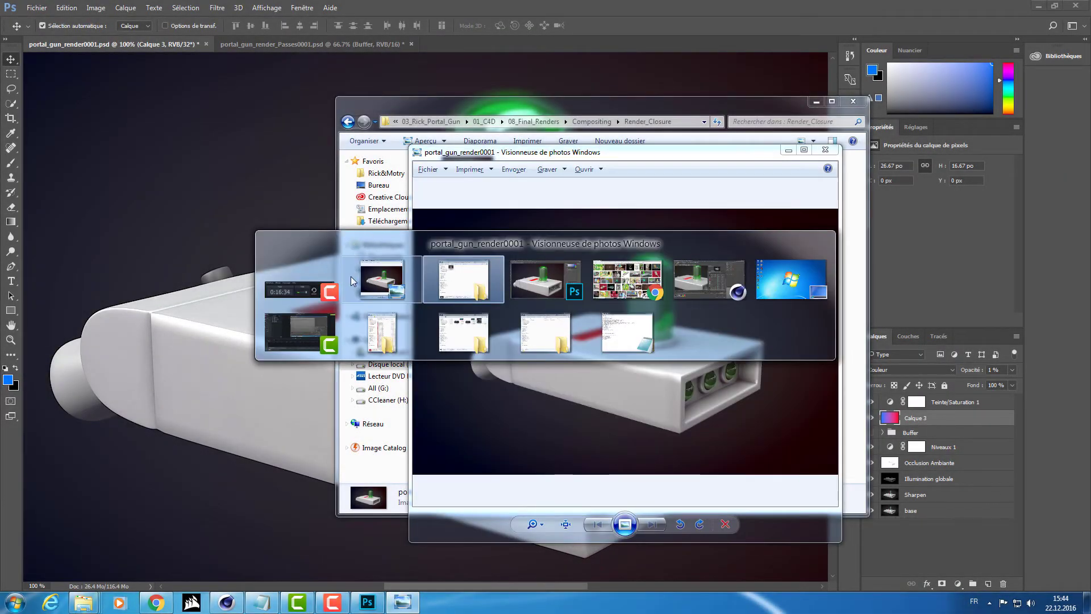
# - In Cinema 4D, check ambient occlusion in render settings, save the scene, and return to Photoshop
pyautogui.hotkey('alt', 'Tab')
pyautogui.hotkey('alt', 'Tab')
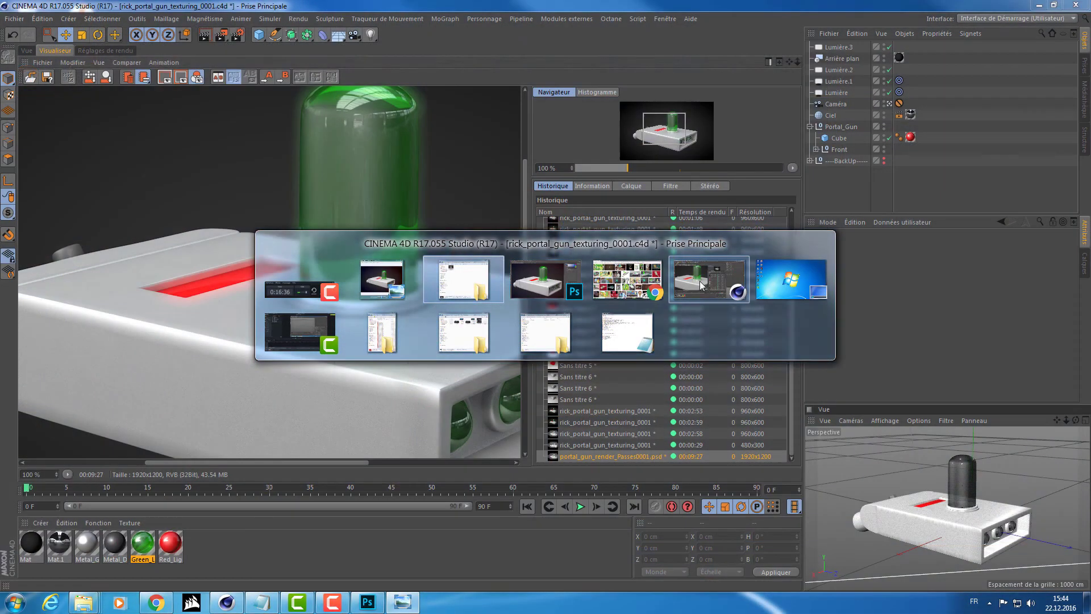
pyautogui.click(101, 49)
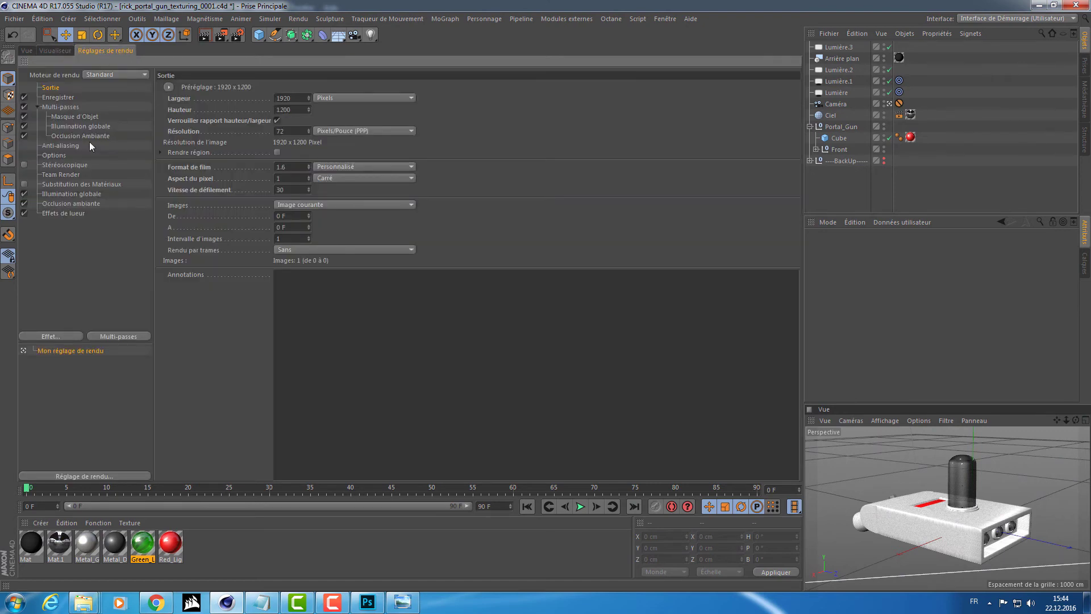
pyautogui.click(67, 194)
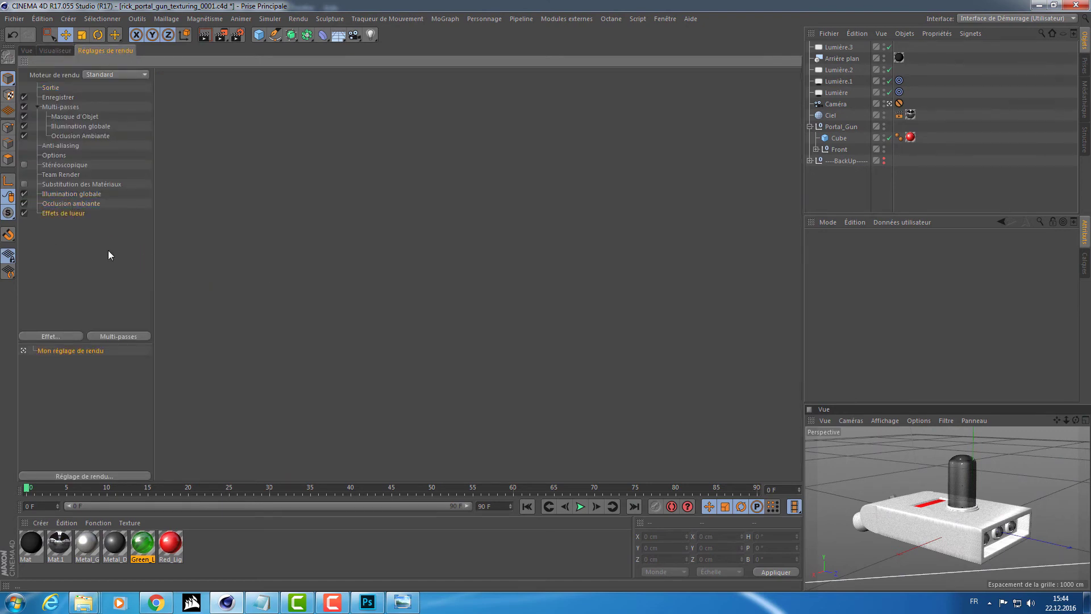
pyautogui.click(48, 51)
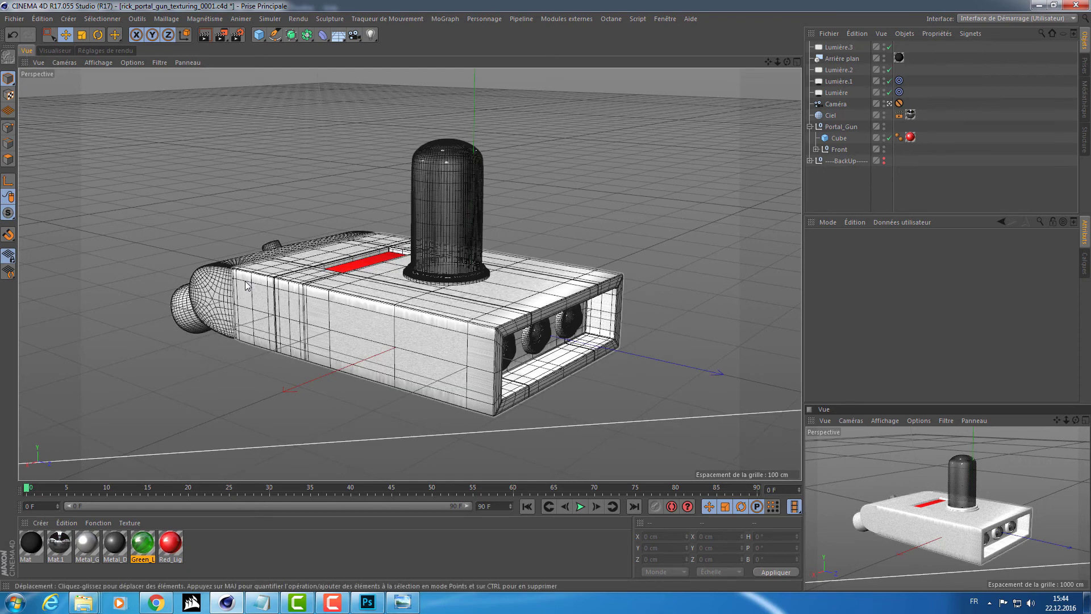
pyautogui.hotkey('ctrl', 's')
pyautogui.hotkey('alt', 'Tab')
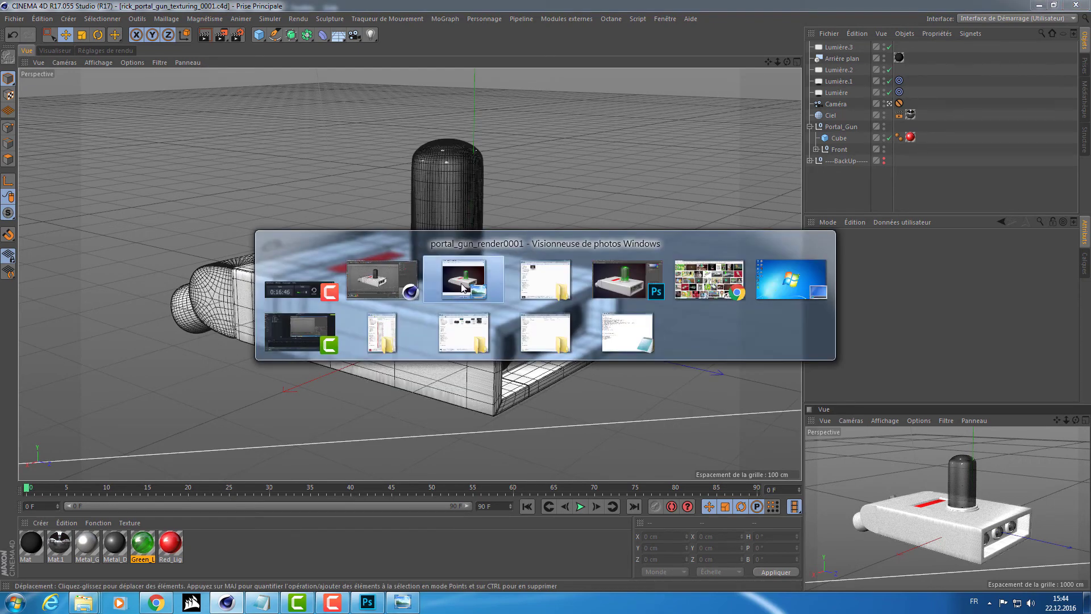
pyautogui.press('Tab')
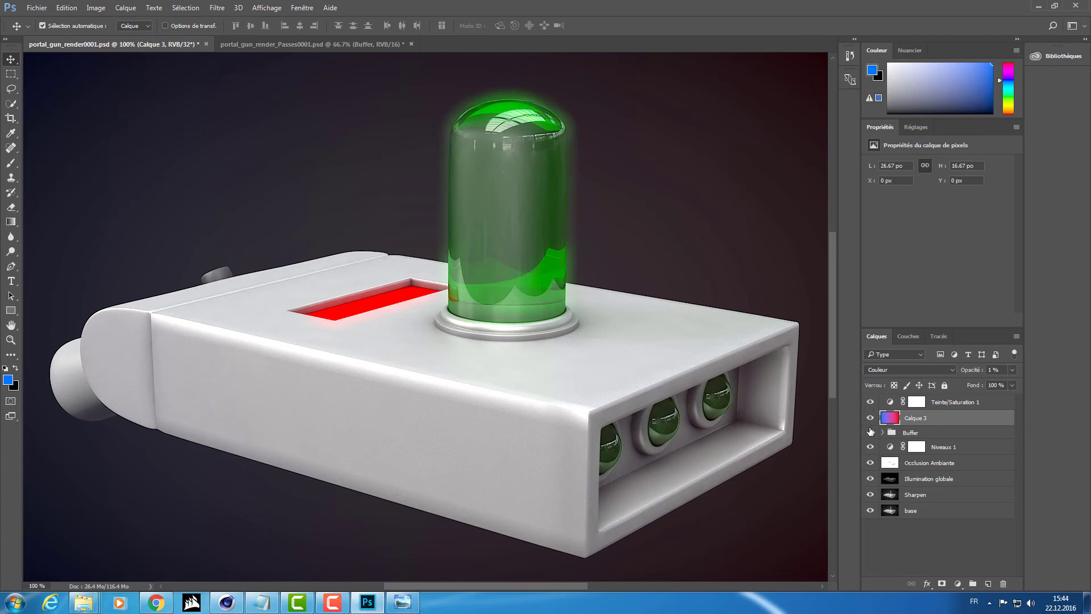
# - Hide the Buffer group and save the composite PSD
pyautogui.click(870, 432)
pyautogui.hotkey('ctrl', 's')
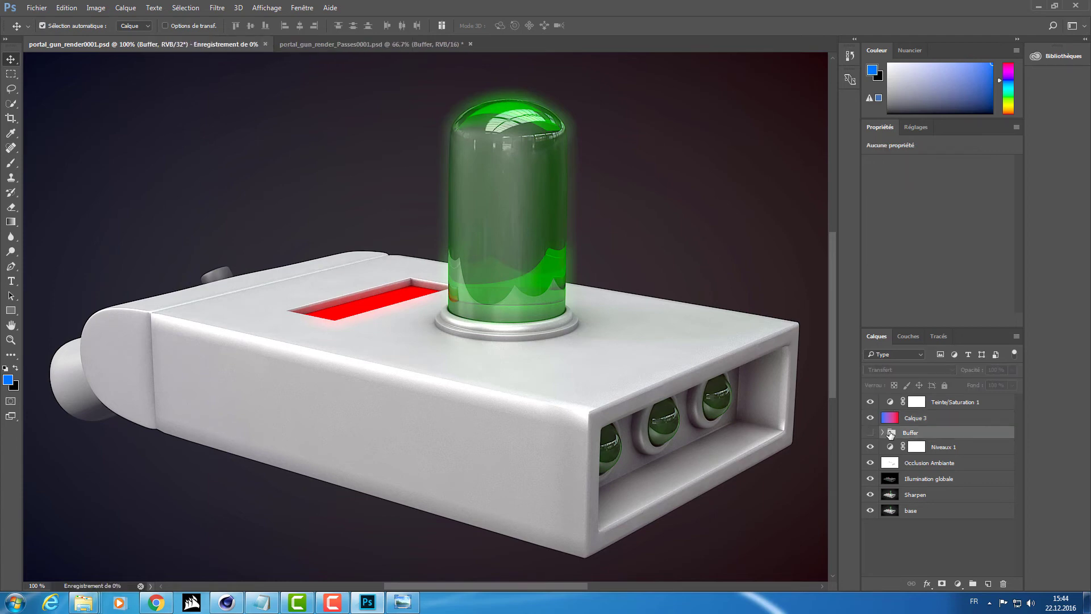
pyautogui.press('Delete')
# - Briefly hide the effect layers for a before/after comparison, restore them with Calque 3, and save again
pyautogui.moveTo(870, 402); pyautogui.dragTo(873, 485)
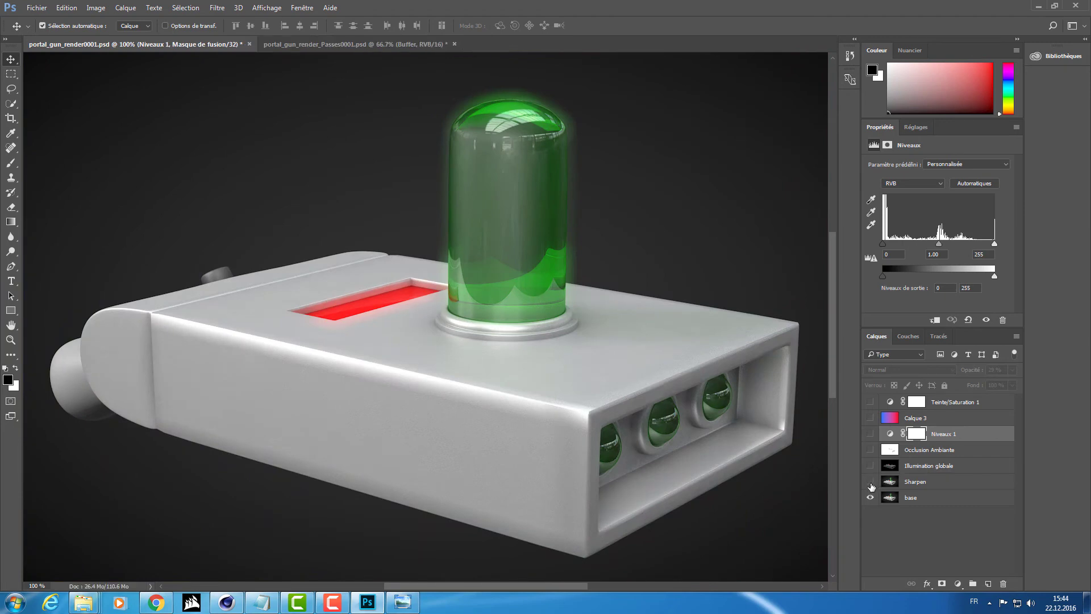
pyautogui.moveTo(873, 486); pyautogui.dragTo(868, 404)
pyautogui.click(870, 418)
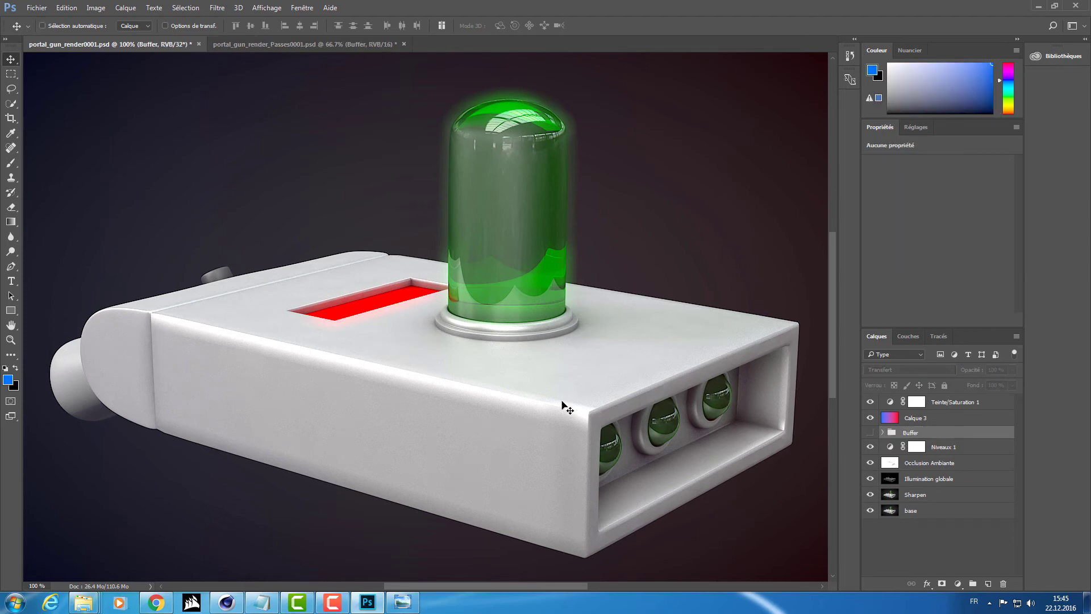
pyautogui.hotkey('ctrl', 's')
# - Check the exported 1920×1200 JPEG in Photo Viewer and the Render_Closure folder
pyautogui.hotkey('alt', 'Tab')
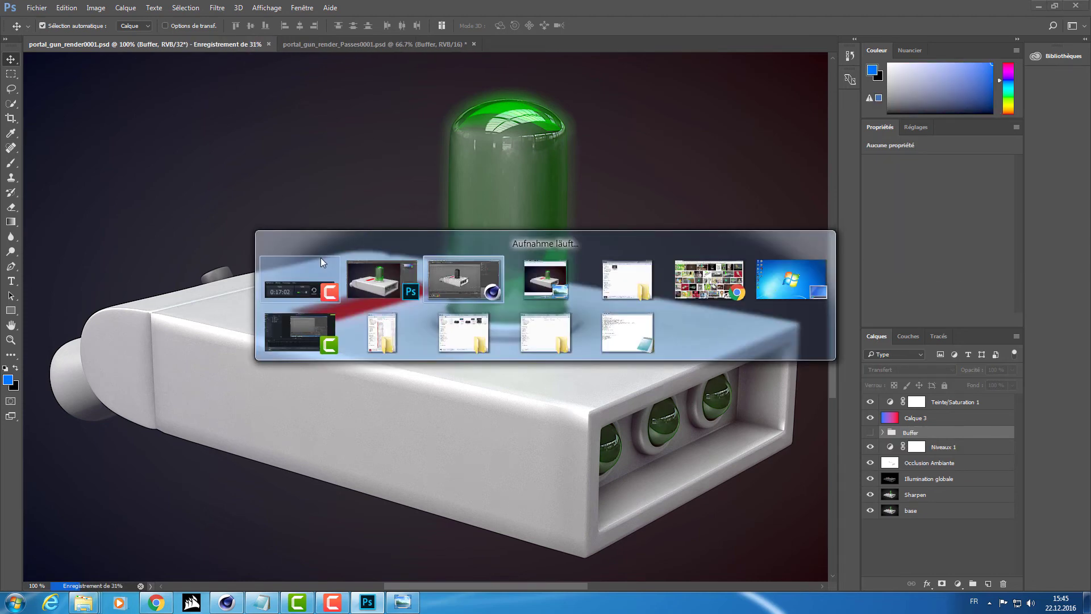
pyautogui.click(527, 289)
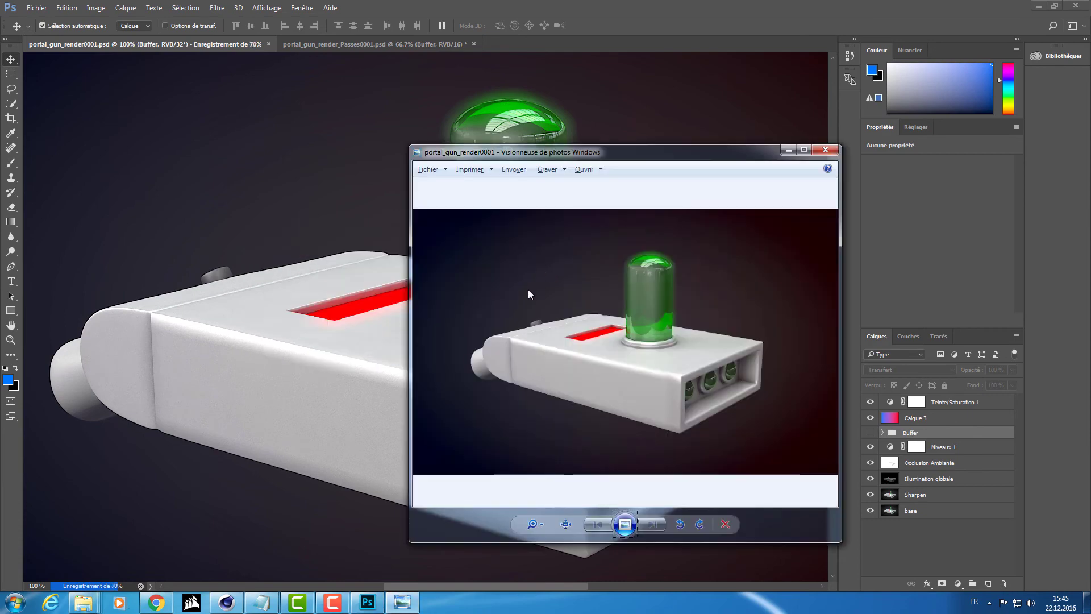
pyautogui.hotkey('alt', 'Tab')
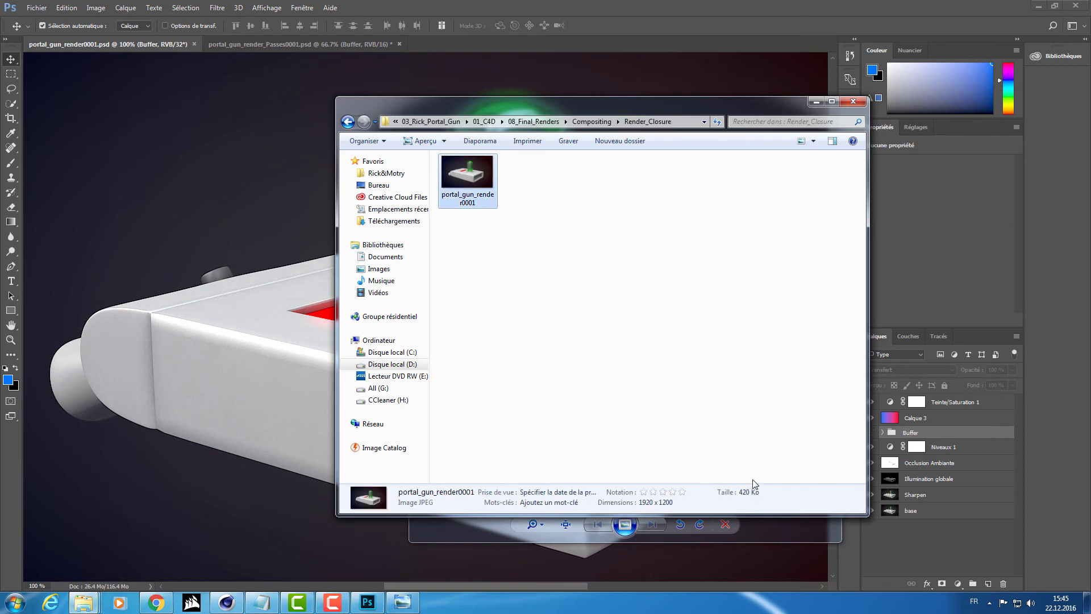
# - Switch to Cinema 4D and show the portal_gun_render_Passes0001 render and its history in the Picture Viewer
pyautogui.click(235, 604)
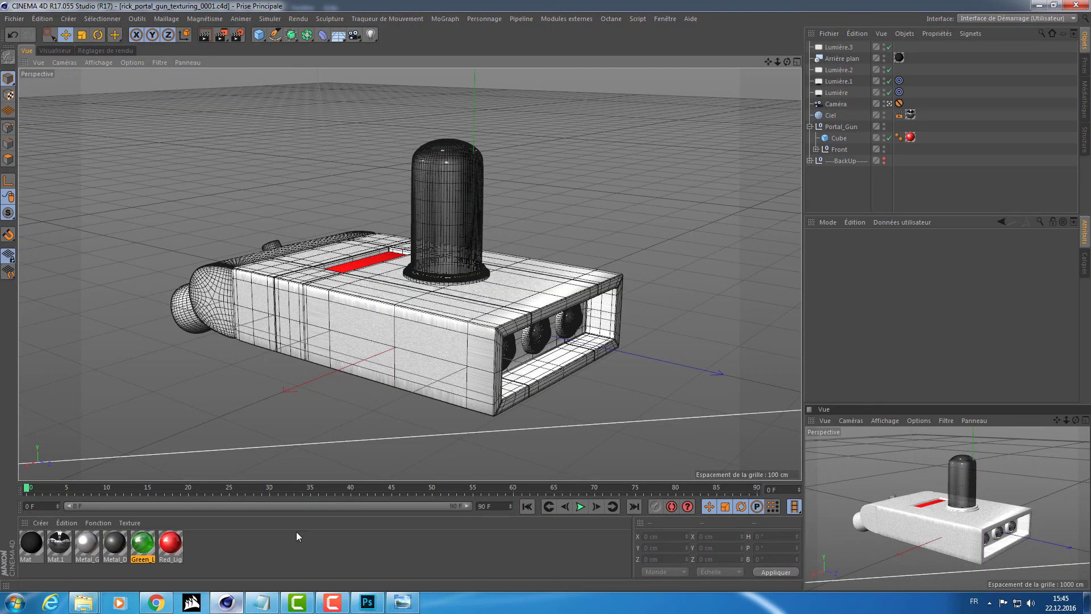
pyautogui.click(55, 51)
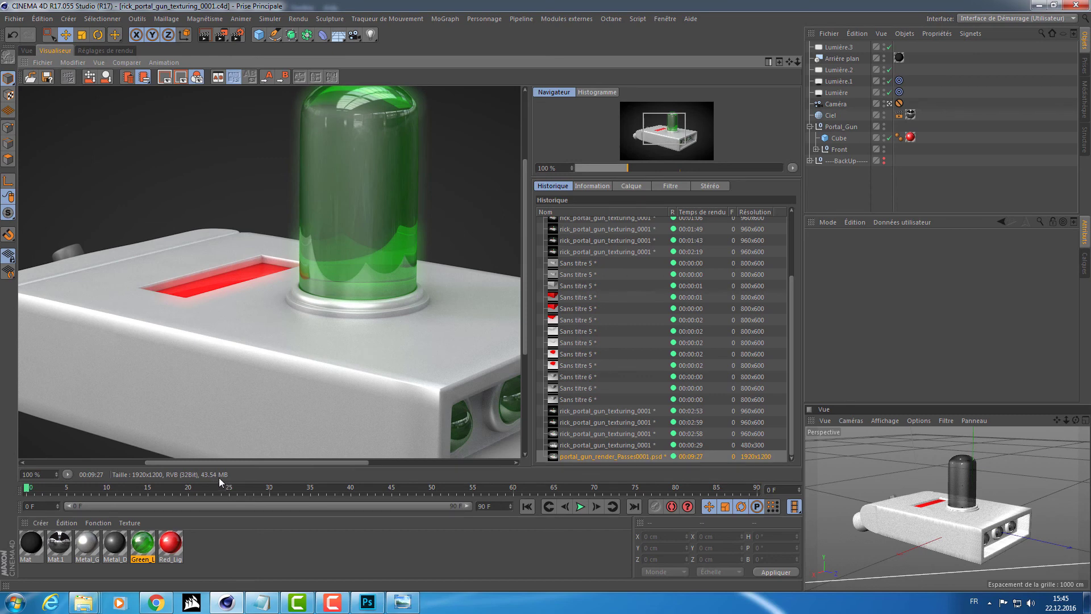
pyautogui.hotkey('alt', 'Tab')
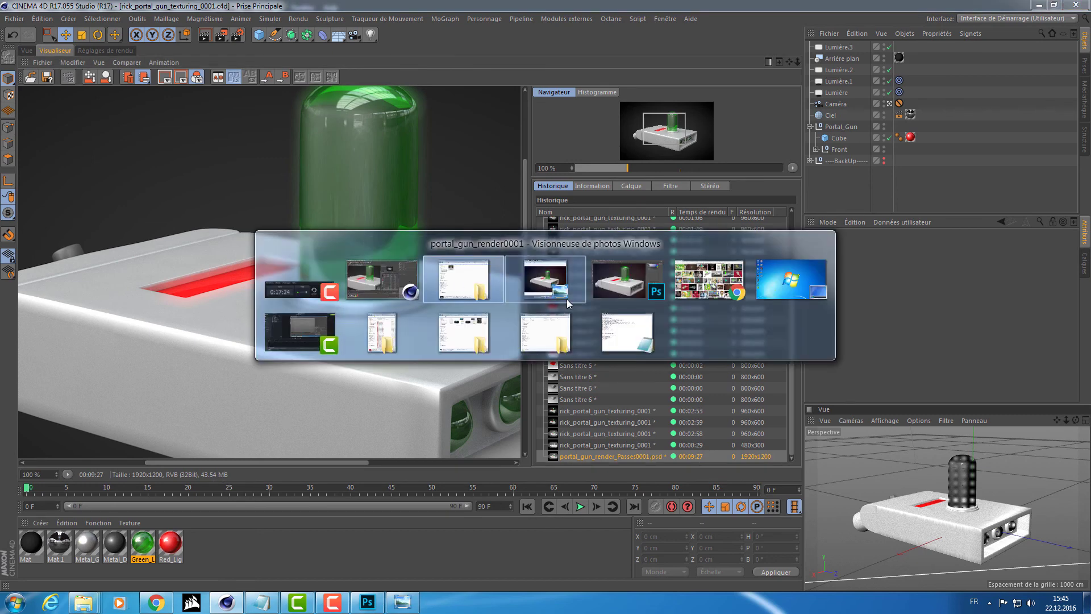
# - Play the exported portal_gun_render0001 JPG as a full-screen slideshow in Photo Viewer
pyautogui.click(567, 299)
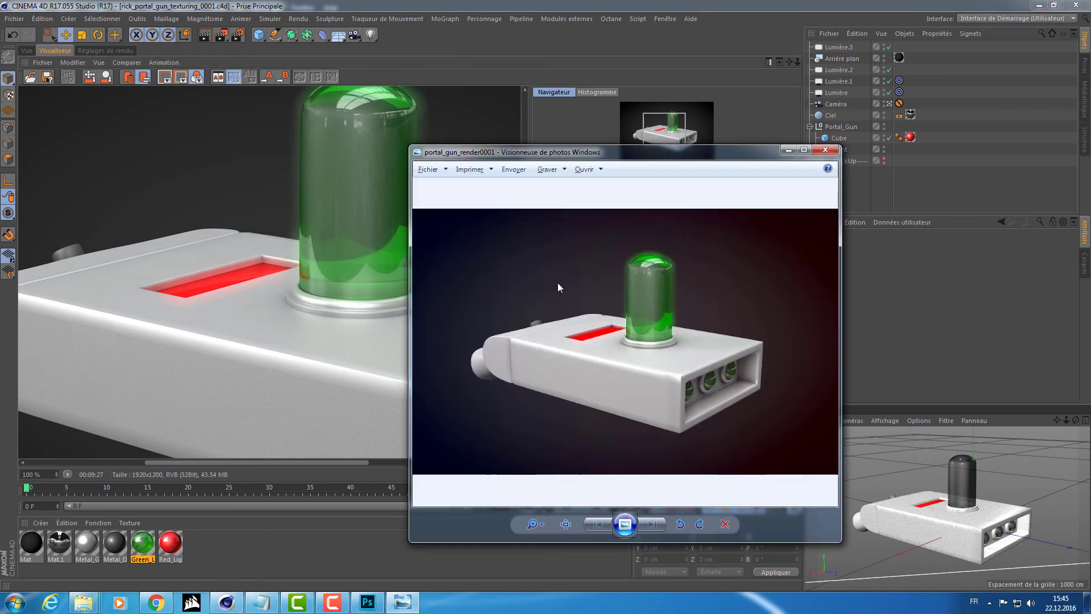
pyautogui.click(625, 531)
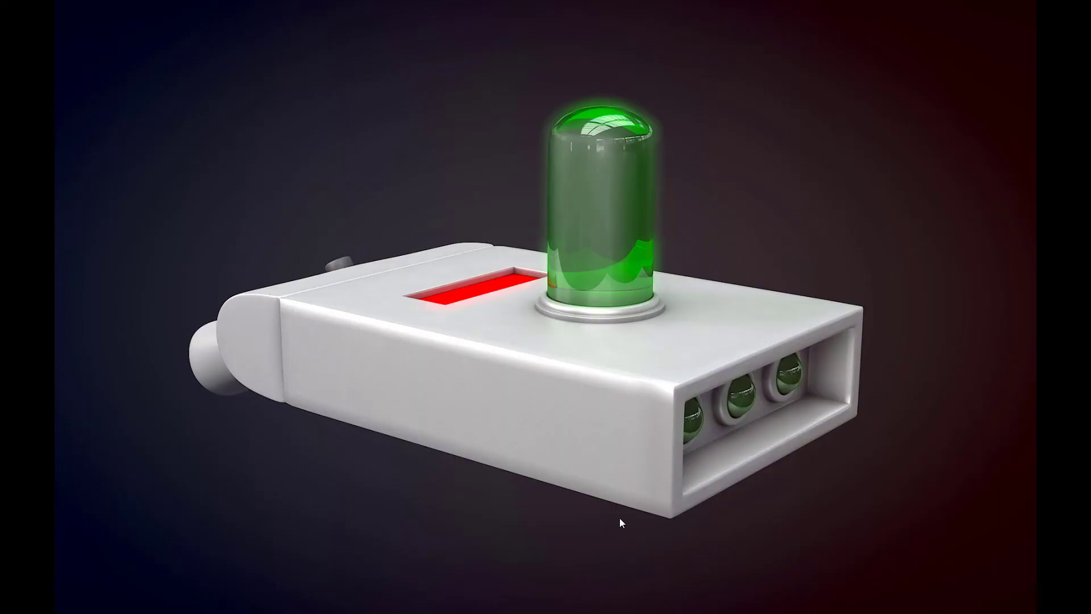